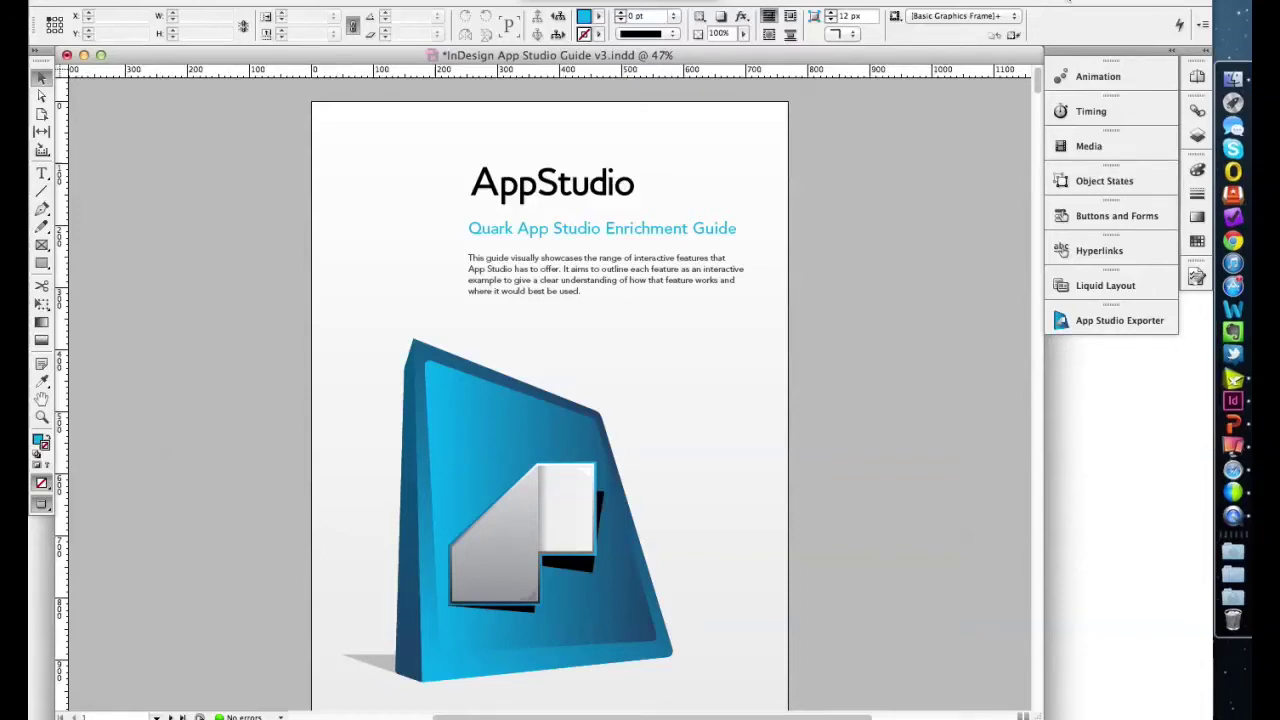
- On the cover page, select the intro paragraph from "This guide" through "used." in its text frame
{"action": "left_click", "coordinate": [1068, 2]}
{"action": "left_click", "coordinate": [1068, 2]}
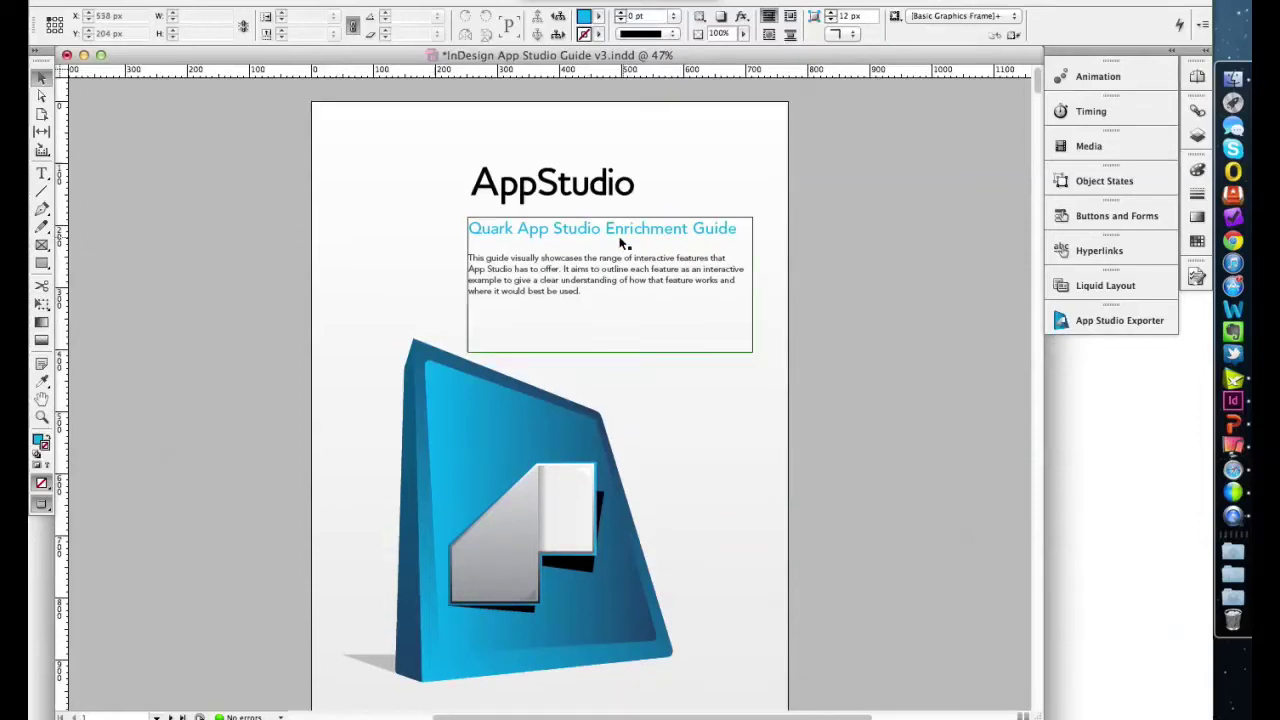
{"action": "left_click", "coordinate": [531, 267]}
{"action": "triple_click", "coordinate": [562, 280]}
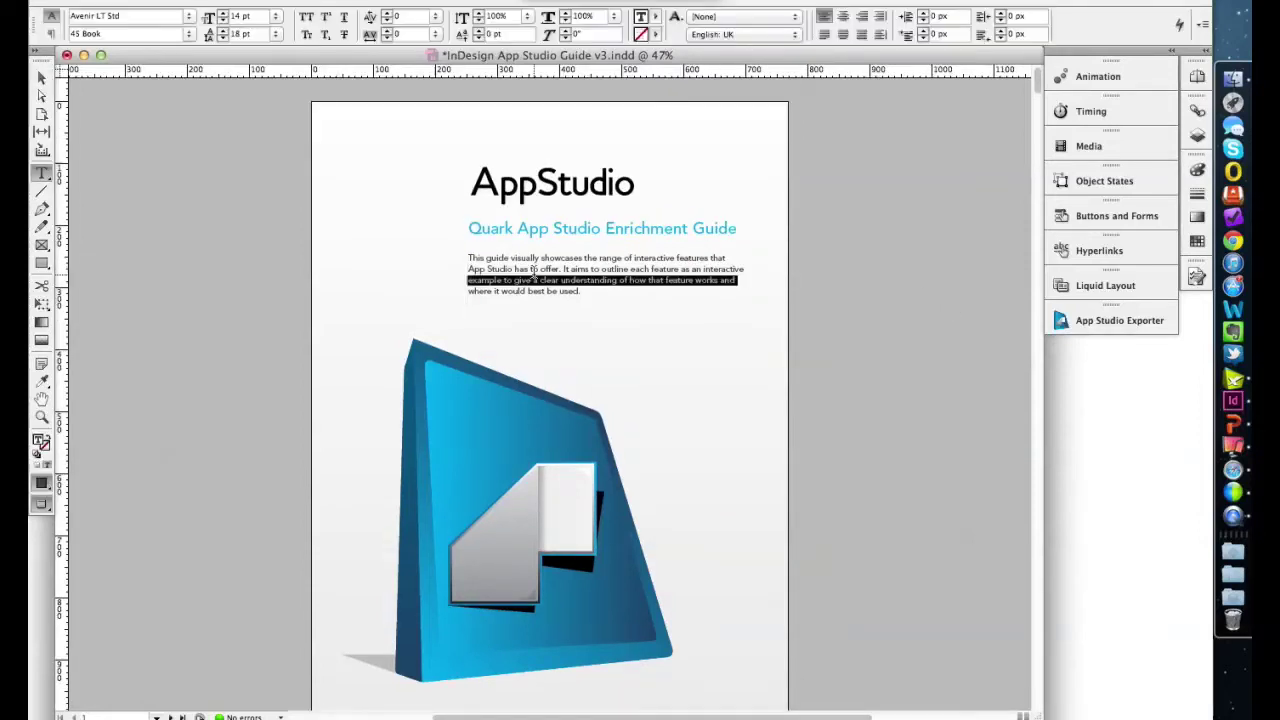
{"action": "left_click", "coordinate": [580, 290]}
{"action": "left_click_drag", "start_coordinate": [580, 290], "coordinate": [468, 246]}
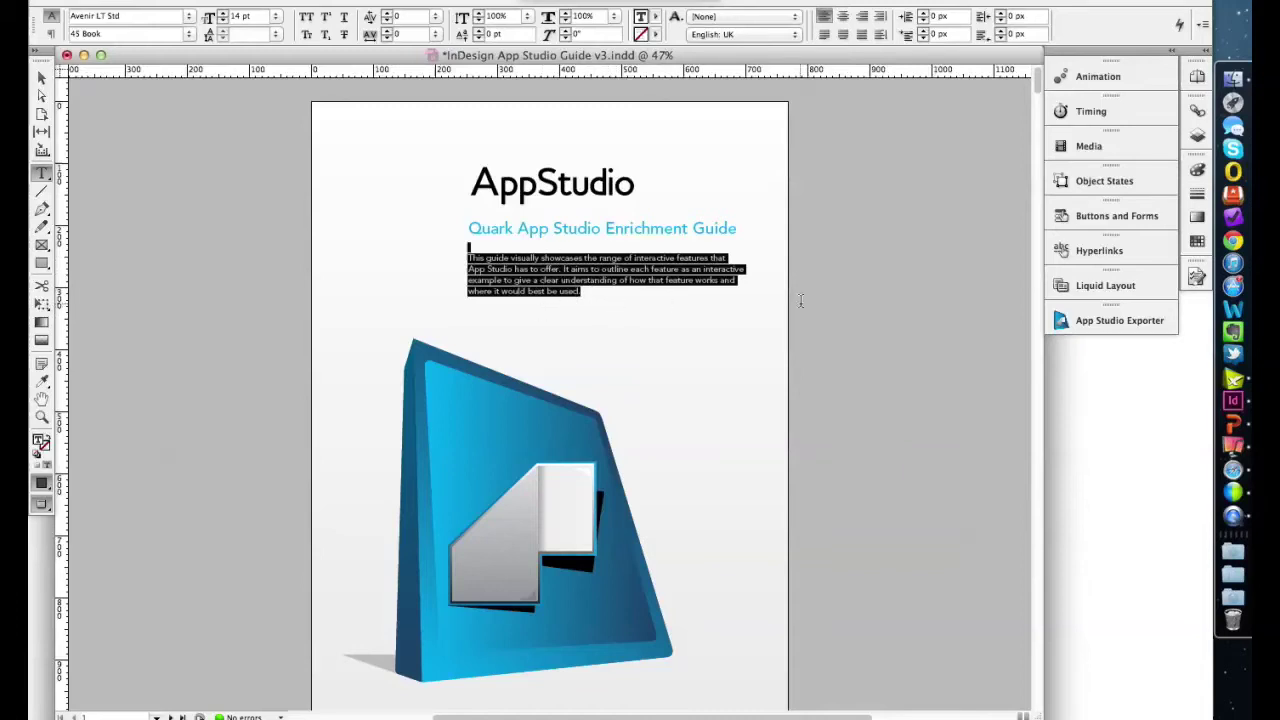
- Show the Layers panel and scroll through all 20 layers, from slideshow and carousel to frontface and backface
{"action": "left_click", "coordinate": [1197, 133]}
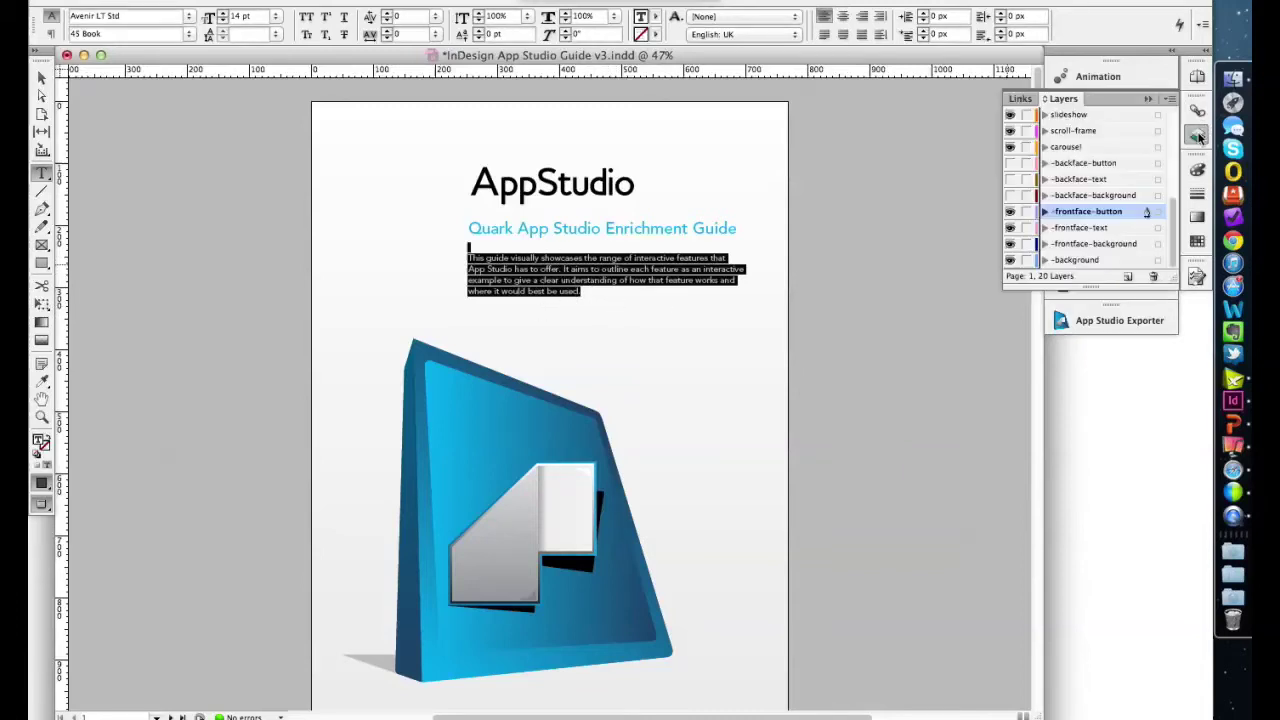
{"action": "scroll", "coordinate": [1084, 148], "scroll_direction": "up", "scroll_amount": 2}
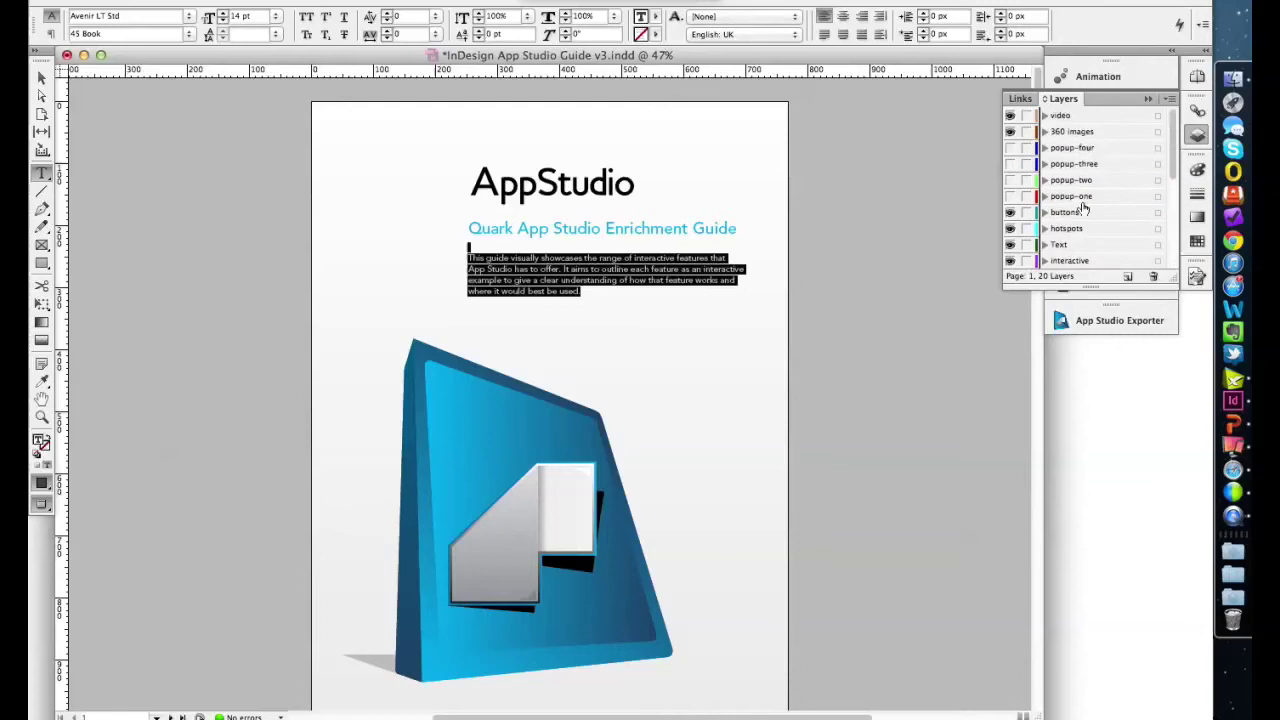
{"action": "scroll", "coordinate": [1083, 207], "scroll_direction": "up", "scroll_amount": 6}
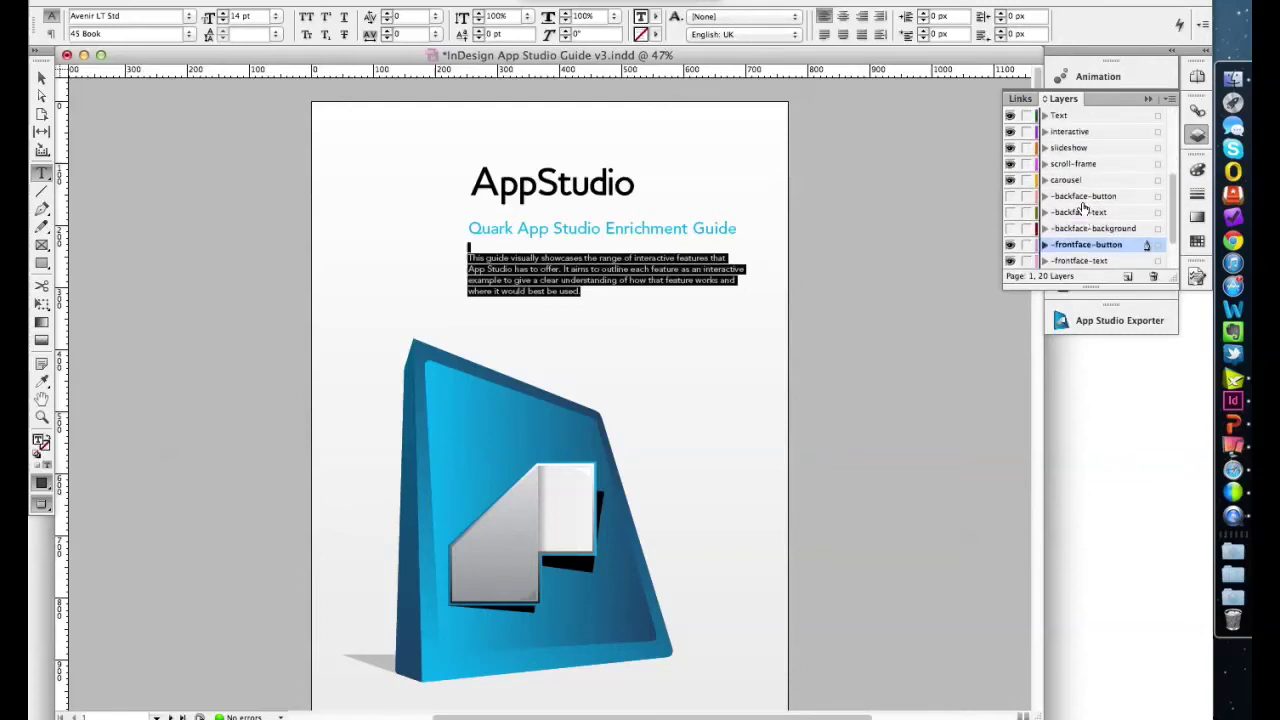
{"action": "scroll", "coordinate": [1083, 207], "scroll_direction": "up", "scroll_amount": 3}
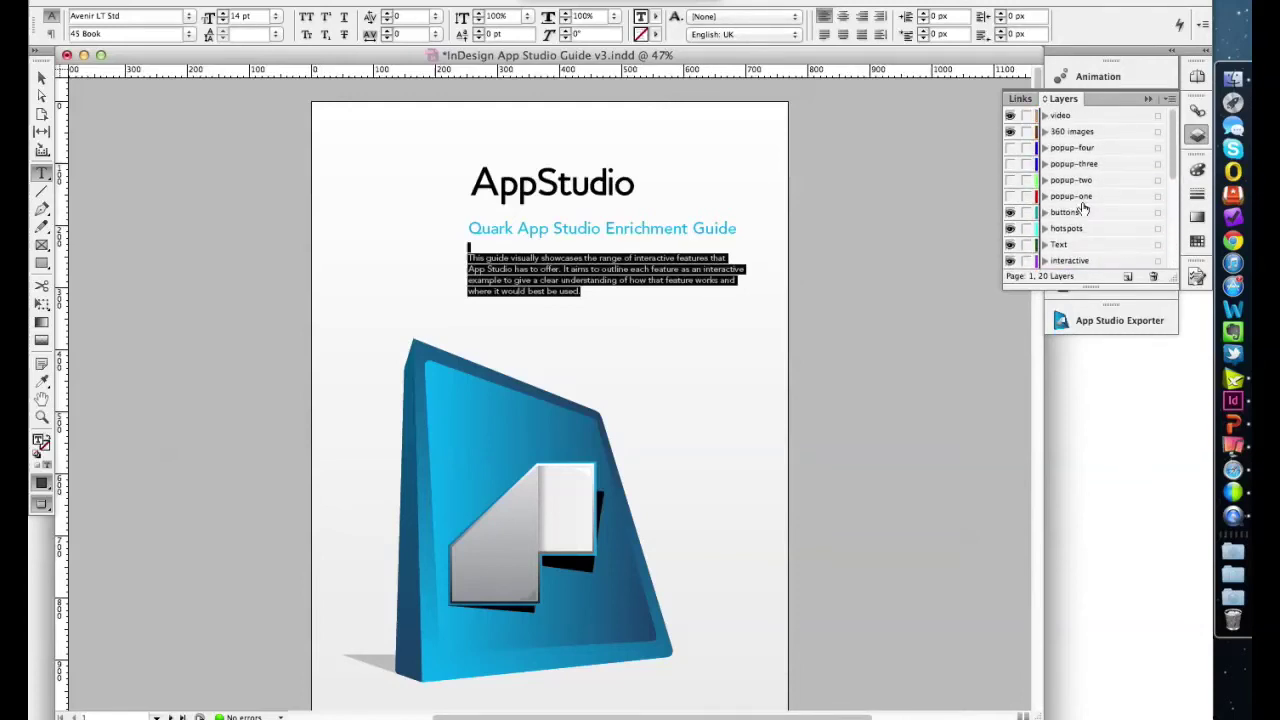
{"action": "scroll", "coordinate": [1083, 207], "scroll_direction": "down", "scroll_amount": 2}
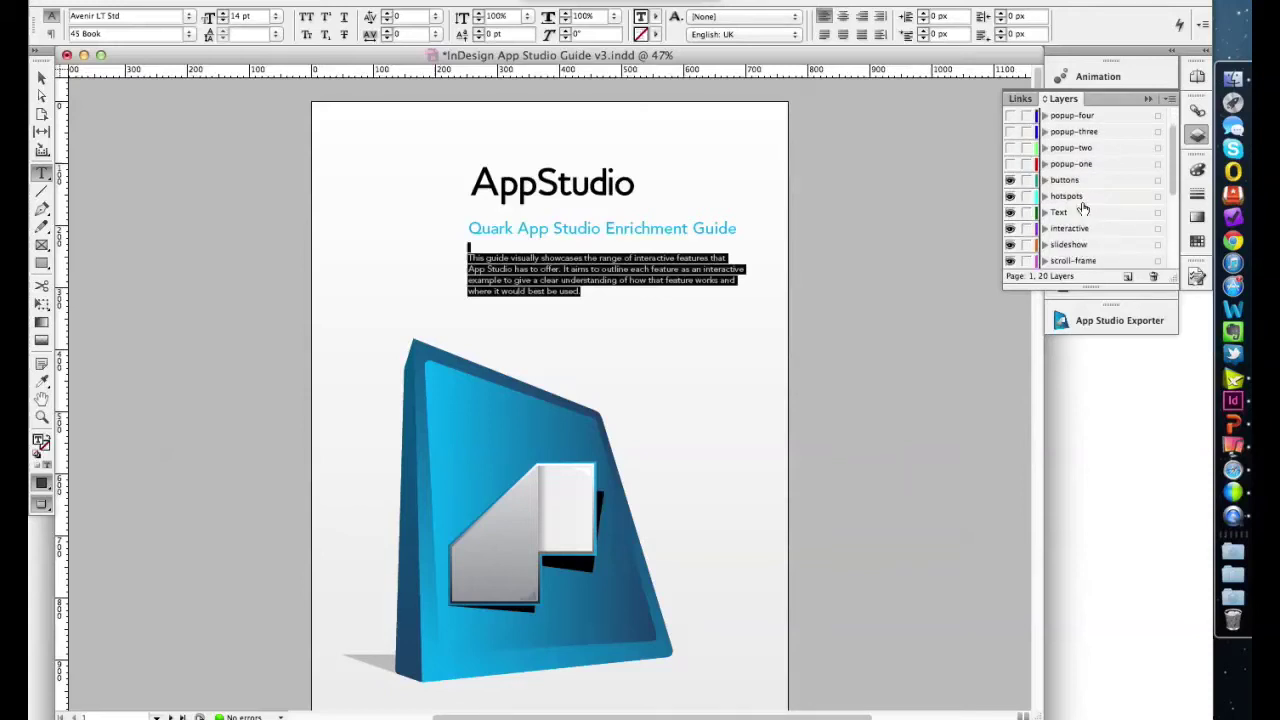
{"action": "scroll", "coordinate": [1083, 207], "scroll_direction": "down", "scroll_amount": 8}
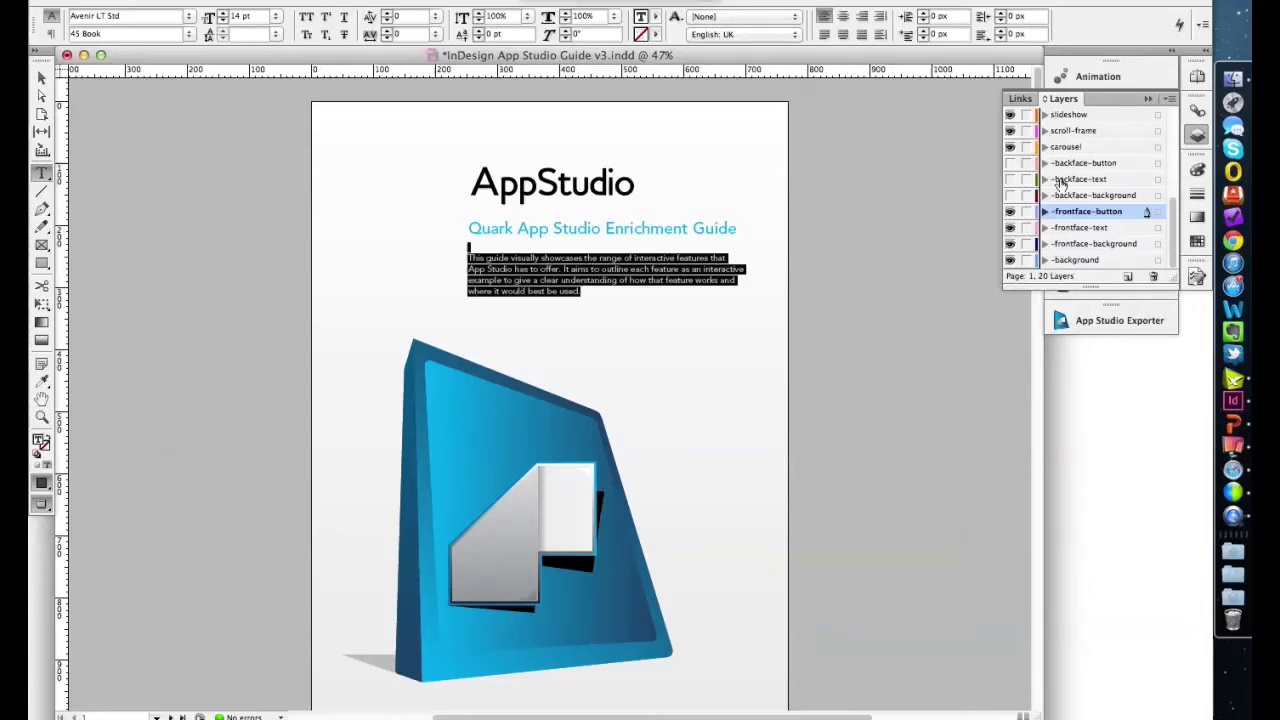
- Deselect the paragraph and scroll past the Slideshow, Video and Audio pages to the Pop-ups page
{"action": "key", "text": "Right"}
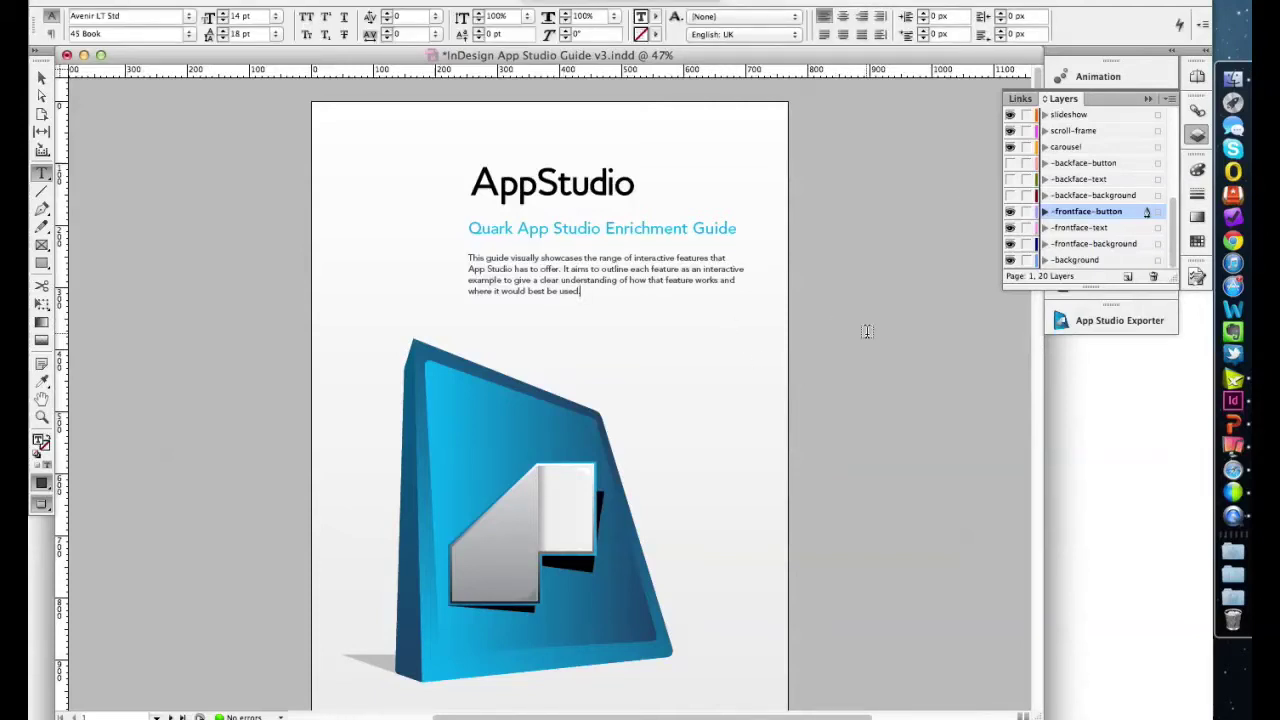
{"action": "scroll", "coordinate": [865, 331], "scroll_direction": "down", "scroll_amount": 2}
{"action": "scroll", "coordinate": [867, 331], "scroll_direction": "down", "scroll_amount": 10}
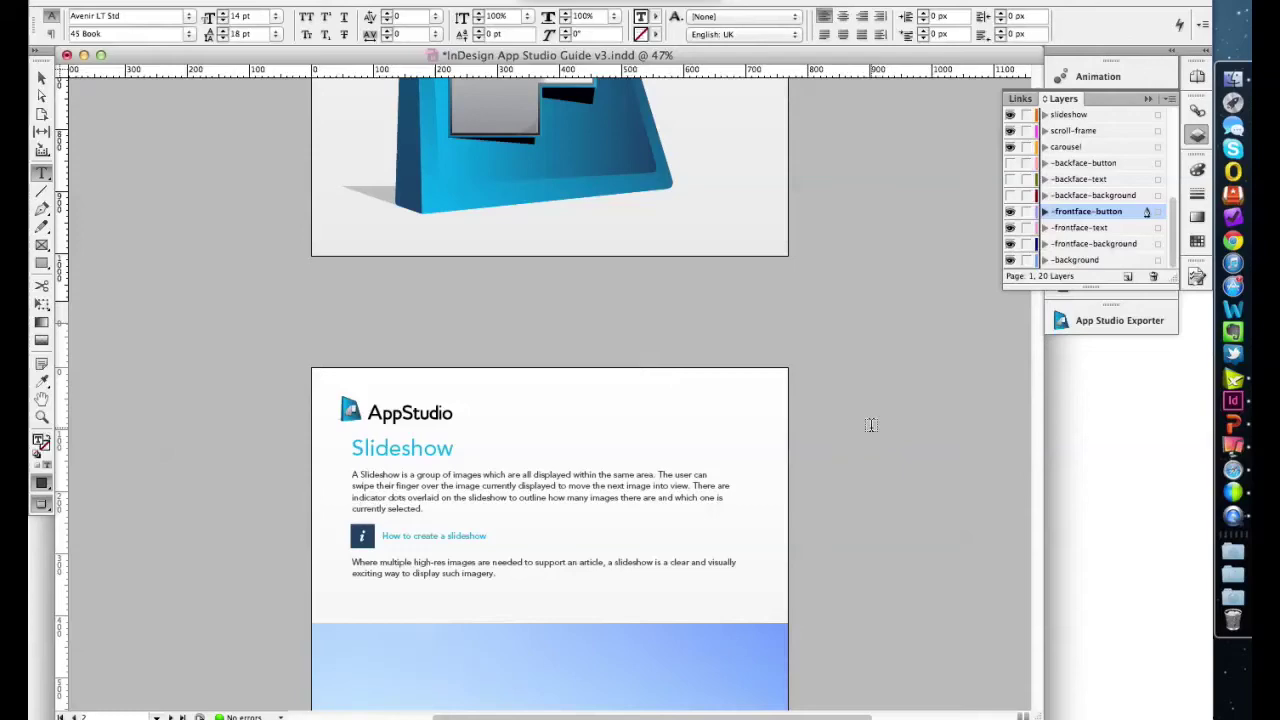
{"action": "scroll", "coordinate": [871, 425], "scroll_direction": "down", "scroll_amount": 8}
{"action": "scroll", "coordinate": [871, 425], "scroll_direction": "down", "scroll_amount": 20}
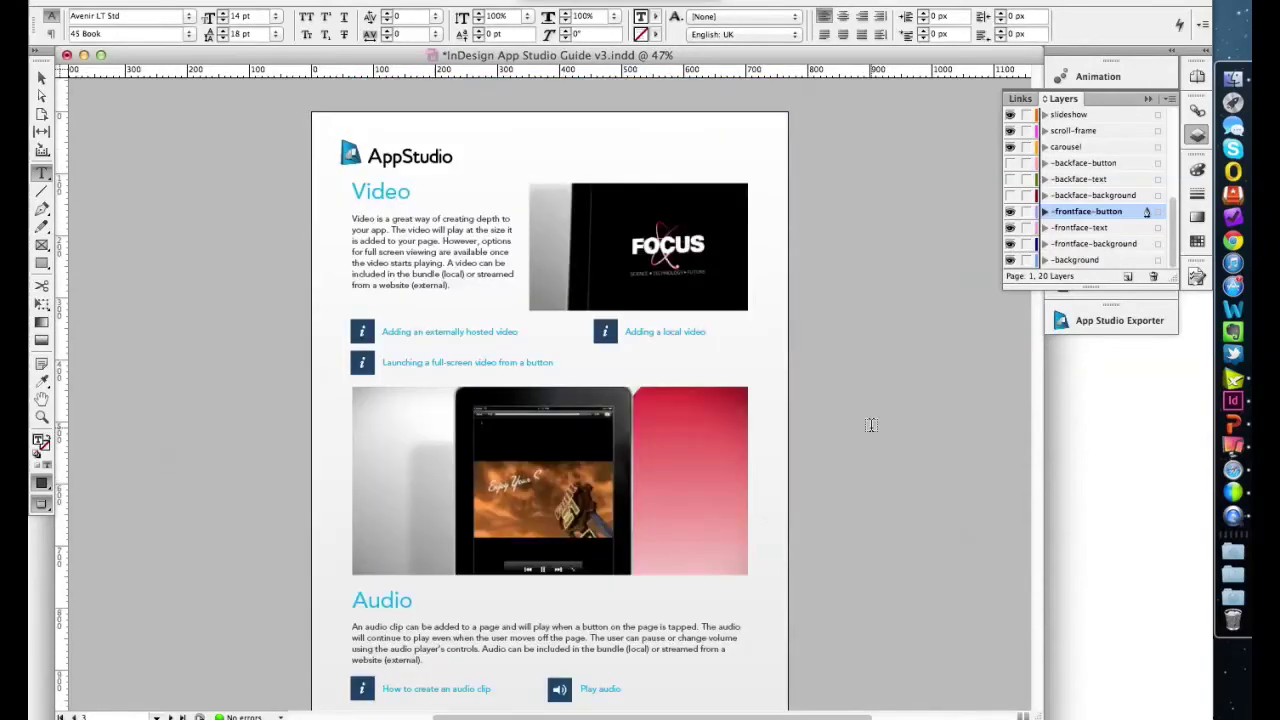
{"action": "scroll", "coordinate": [871, 425], "scroll_direction": "up", "scroll_amount": 2}
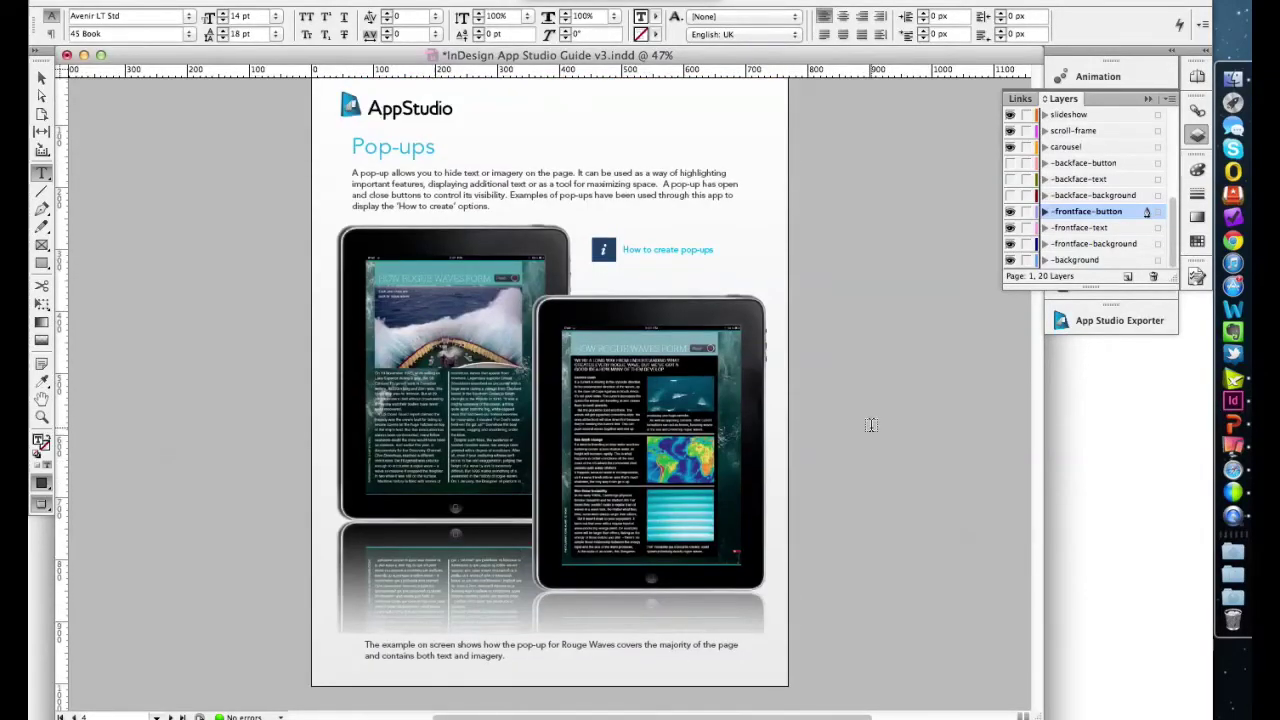
{"action": "scroll", "coordinate": [871, 425], "scroll_direction": "up", "scroll_amount": 2}
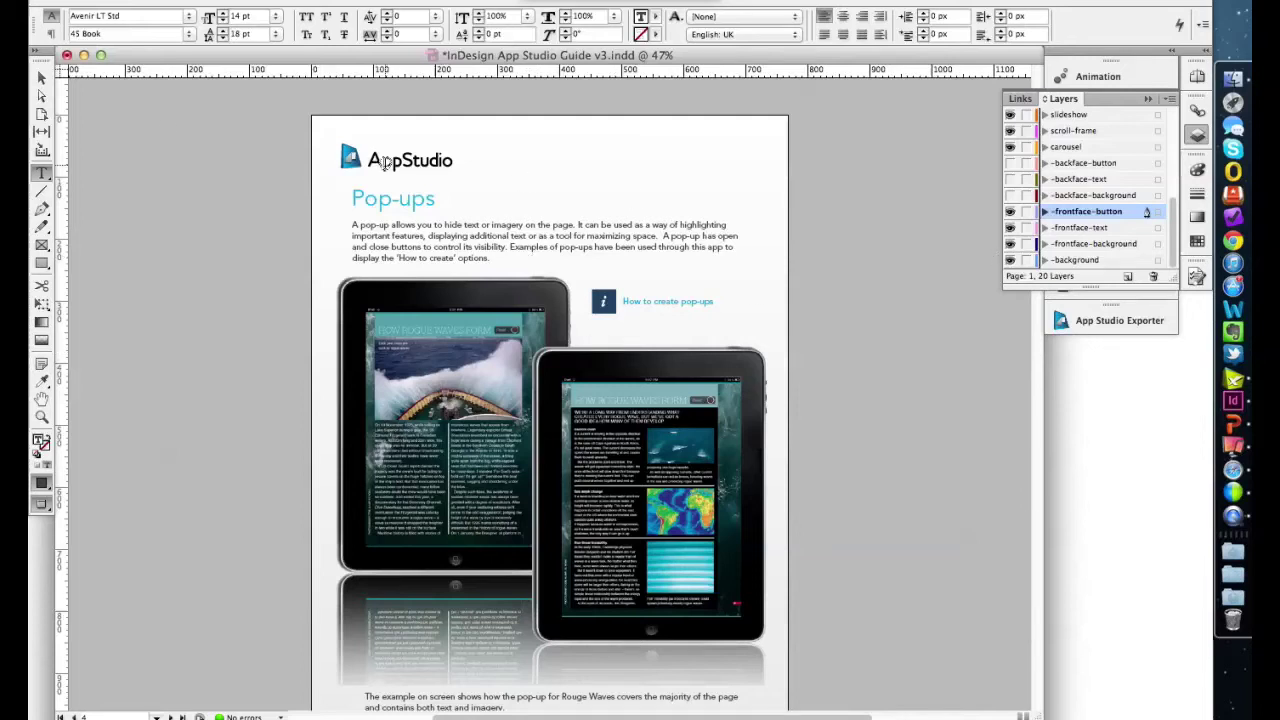
- Select the Pop-ups page's "i" button and view its Go To URL action targeting layer://popup-one
{"action": "left_click", "coordinate": [40, 80]}
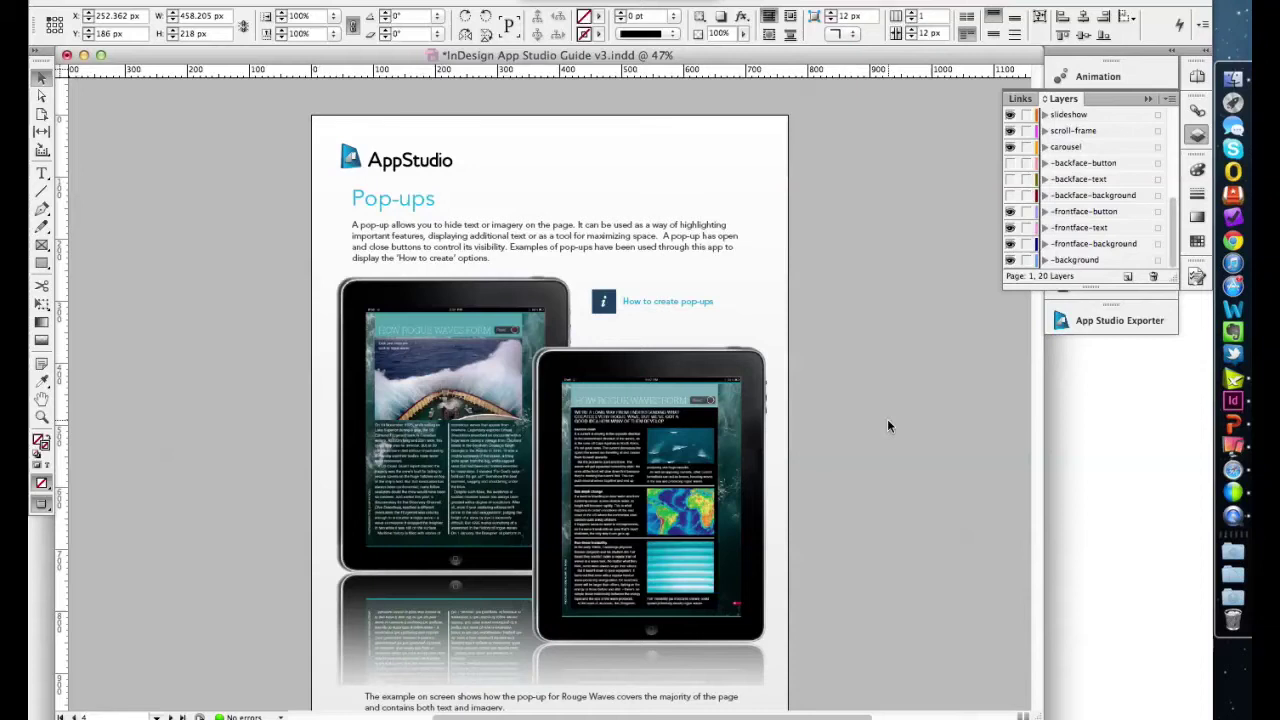
{"action": "left_click", "coordinate": [604, 305]}
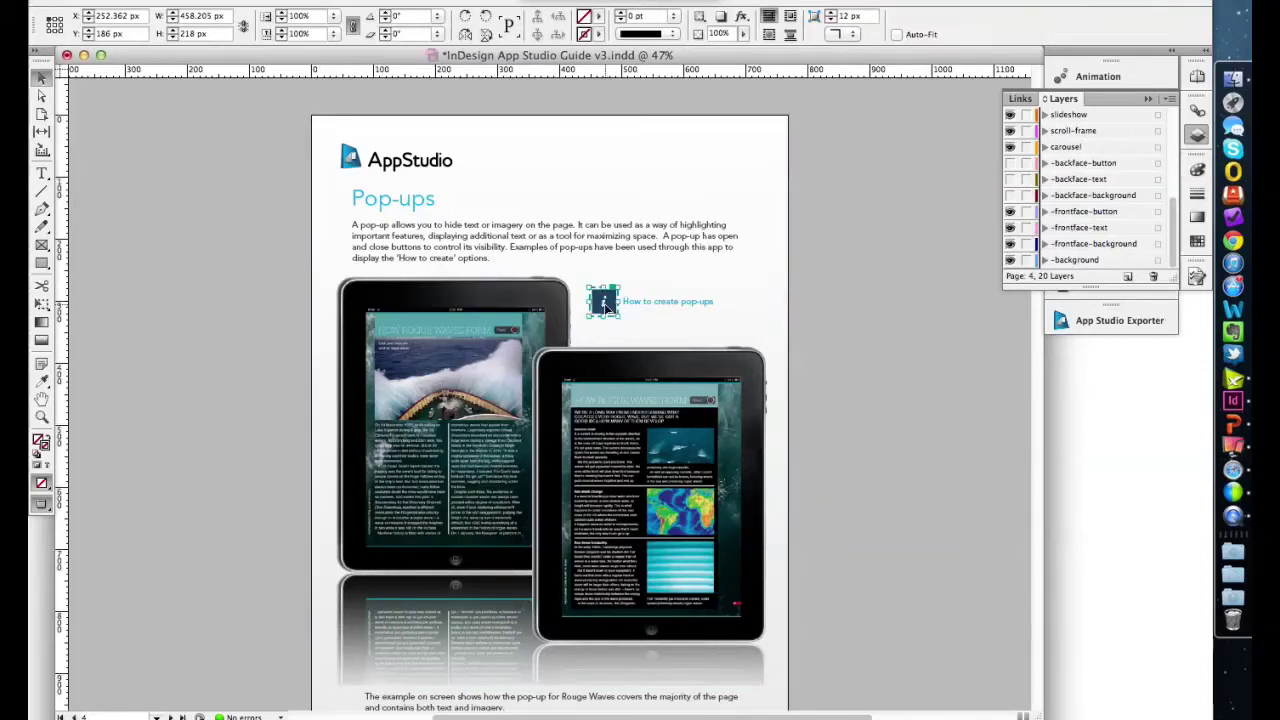
{"action": "double_click", "coordinate": [604, 306]}
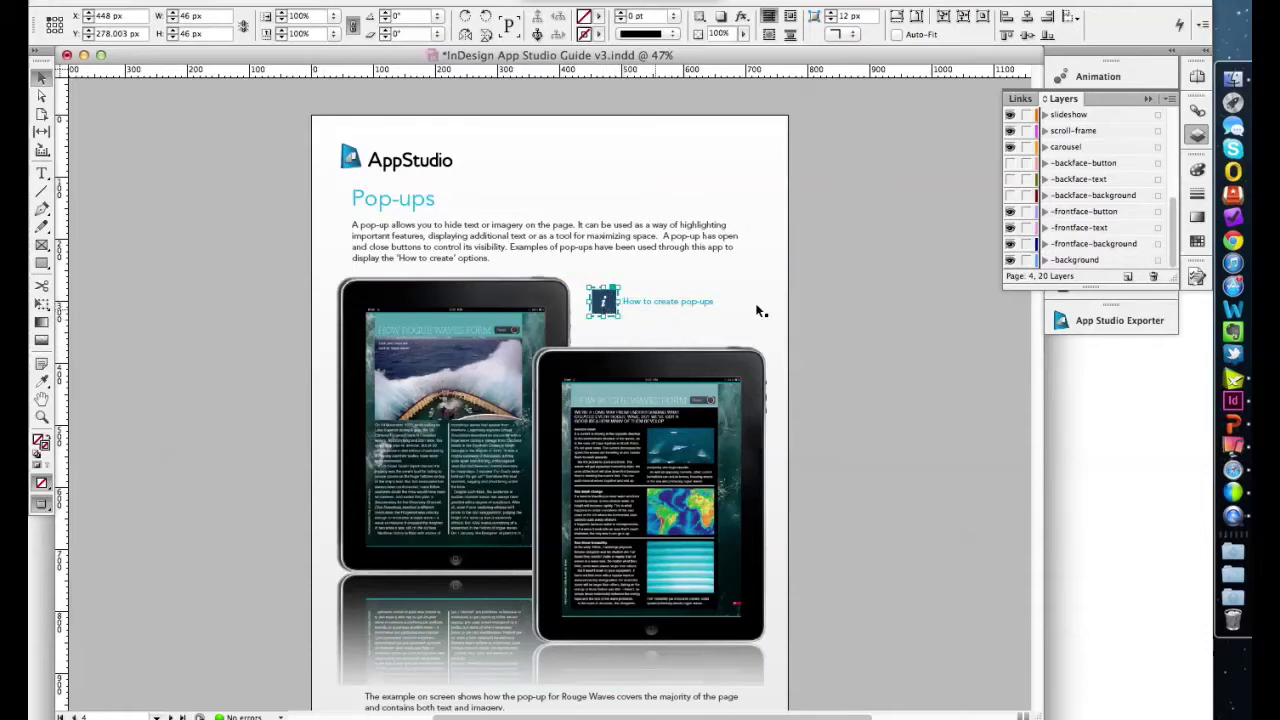
{"action": "left_click", "coordinate": [1200, 140]}
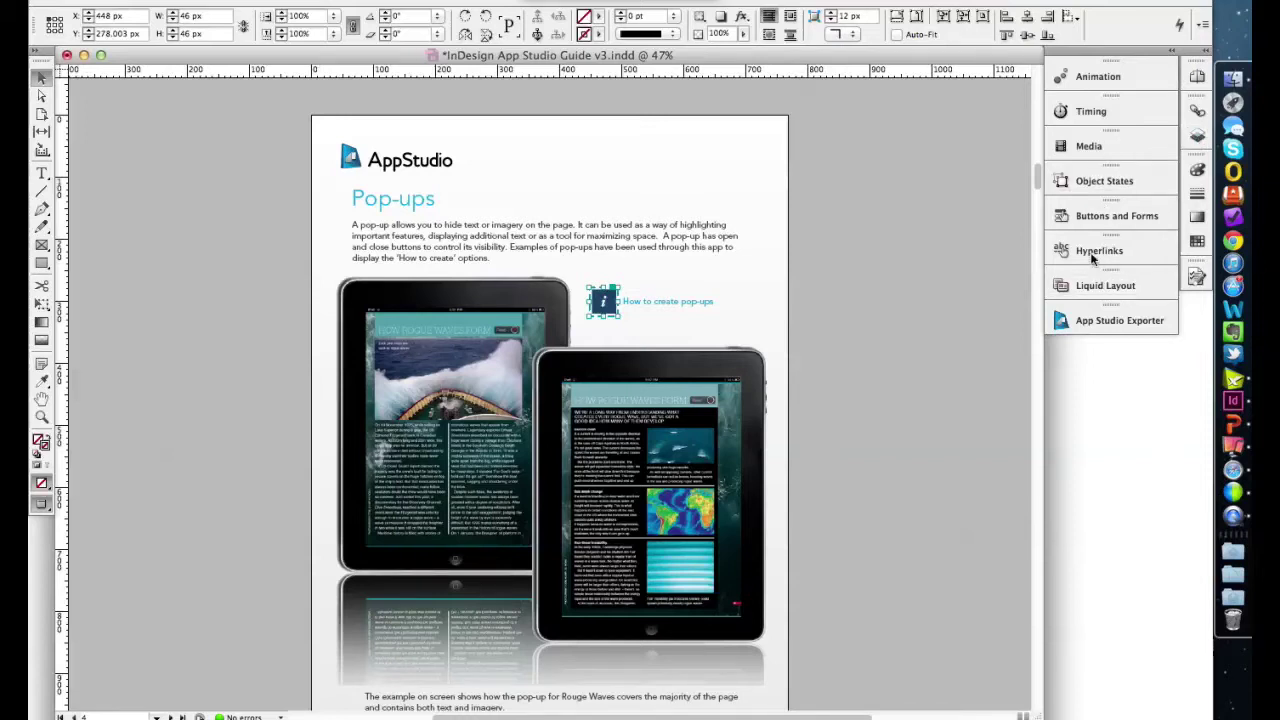
{"action": "left_click", "coordinate": [1088, 220]}
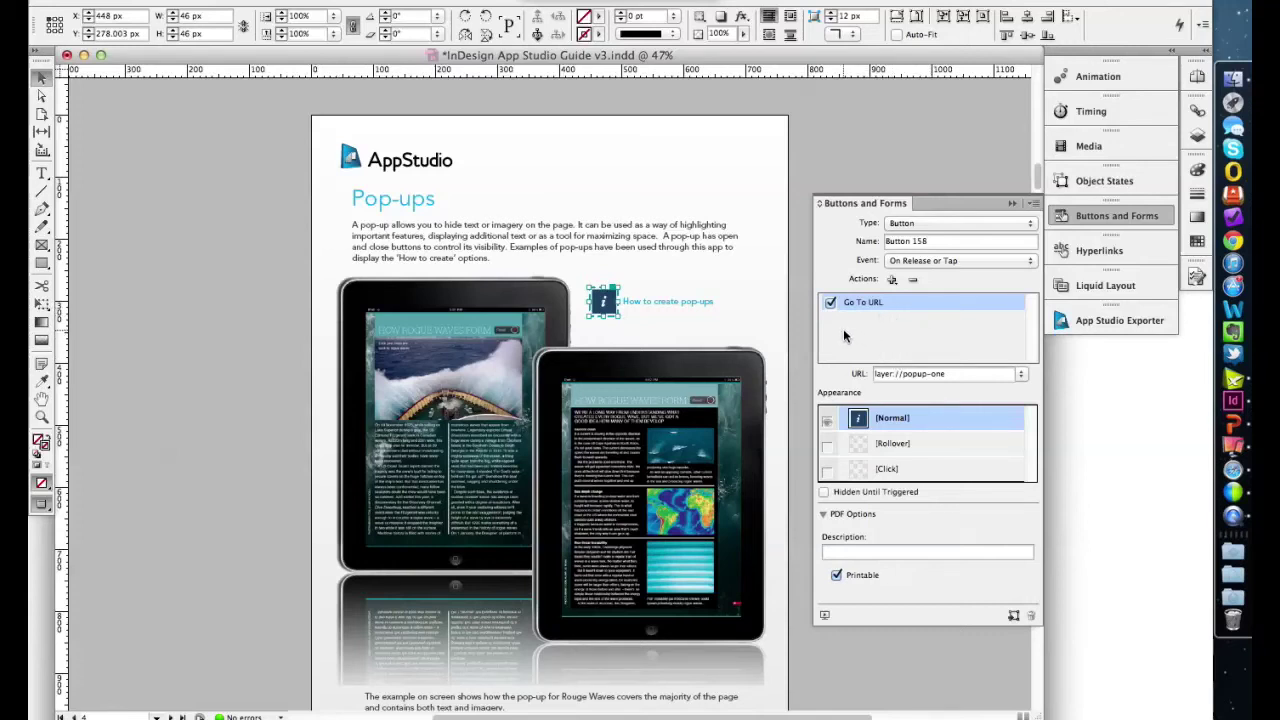
{"action": "double_click", "coordinate": [905, 373]}
{"action": "triple_click", "coordinate": [905, 373]}
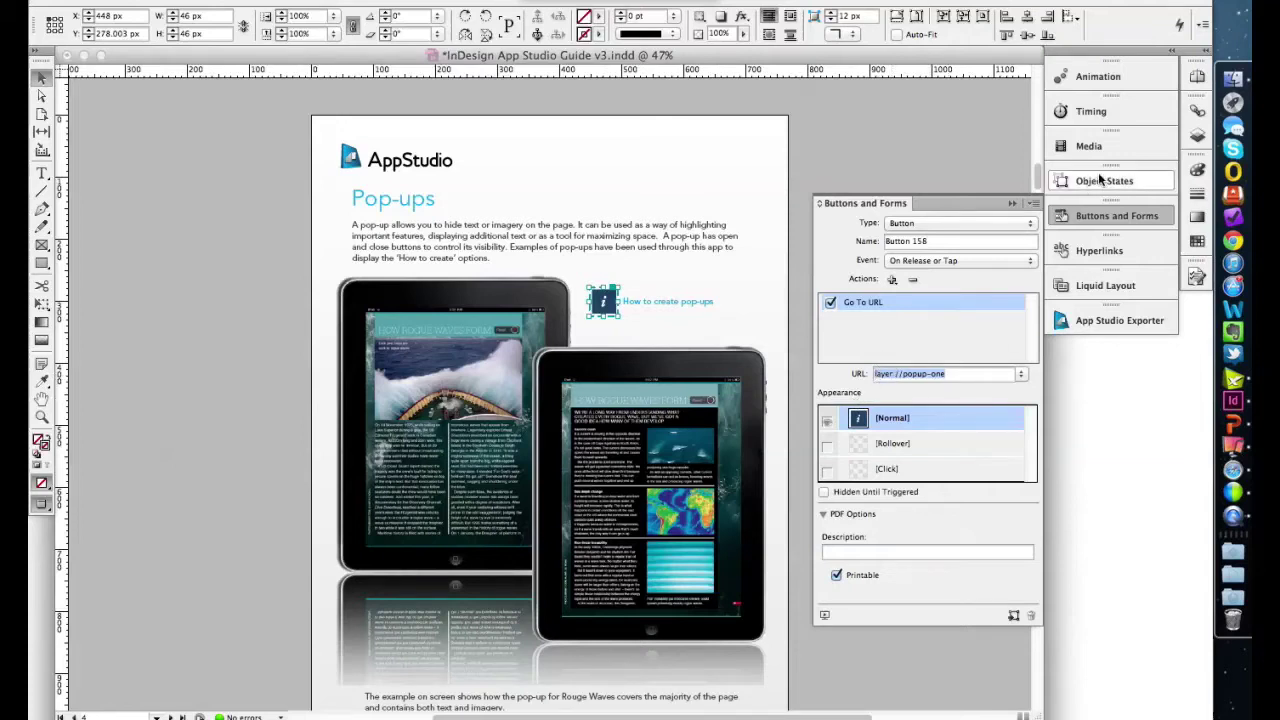
- Make popup-one the active, visible layer to reveal the 'How to create Pop-ups' box, then collapse the panels
{"action": "left_click", "coordinate": [1197, 133]}
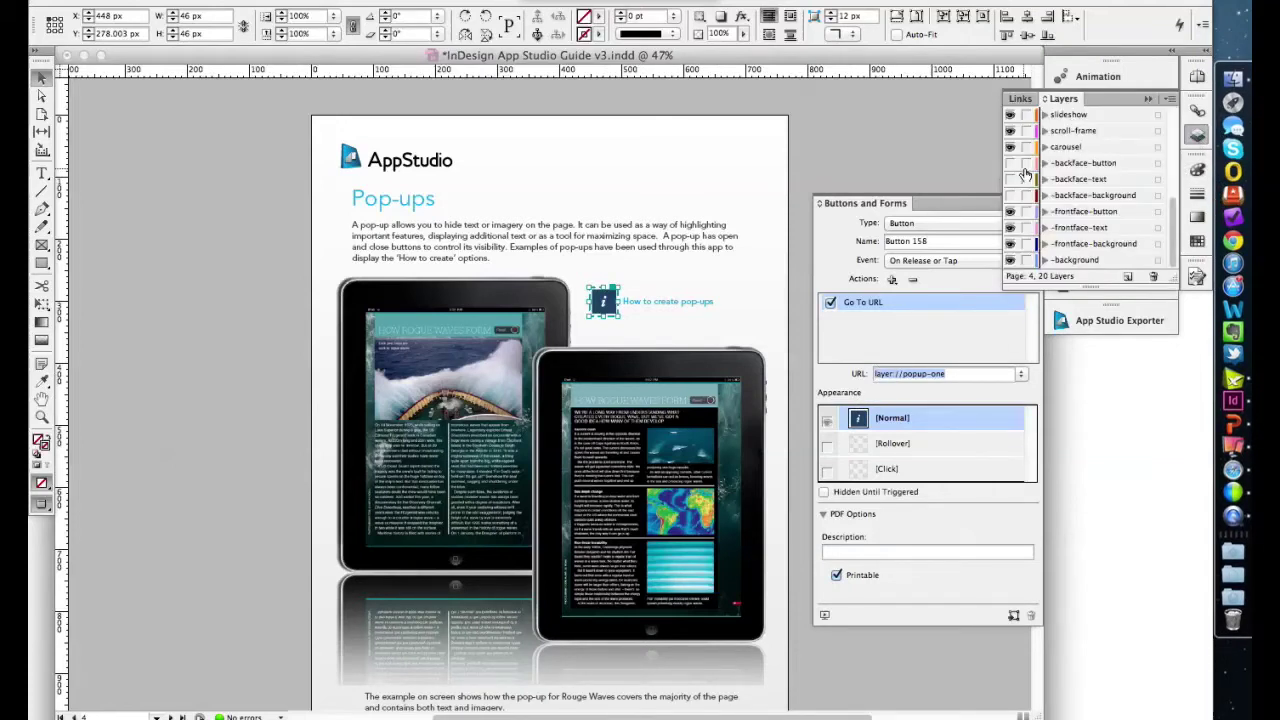
{"action": "scroll", "coordinate": [1100, 188], "scroll_direction": "up", "scroll_amount": 4}
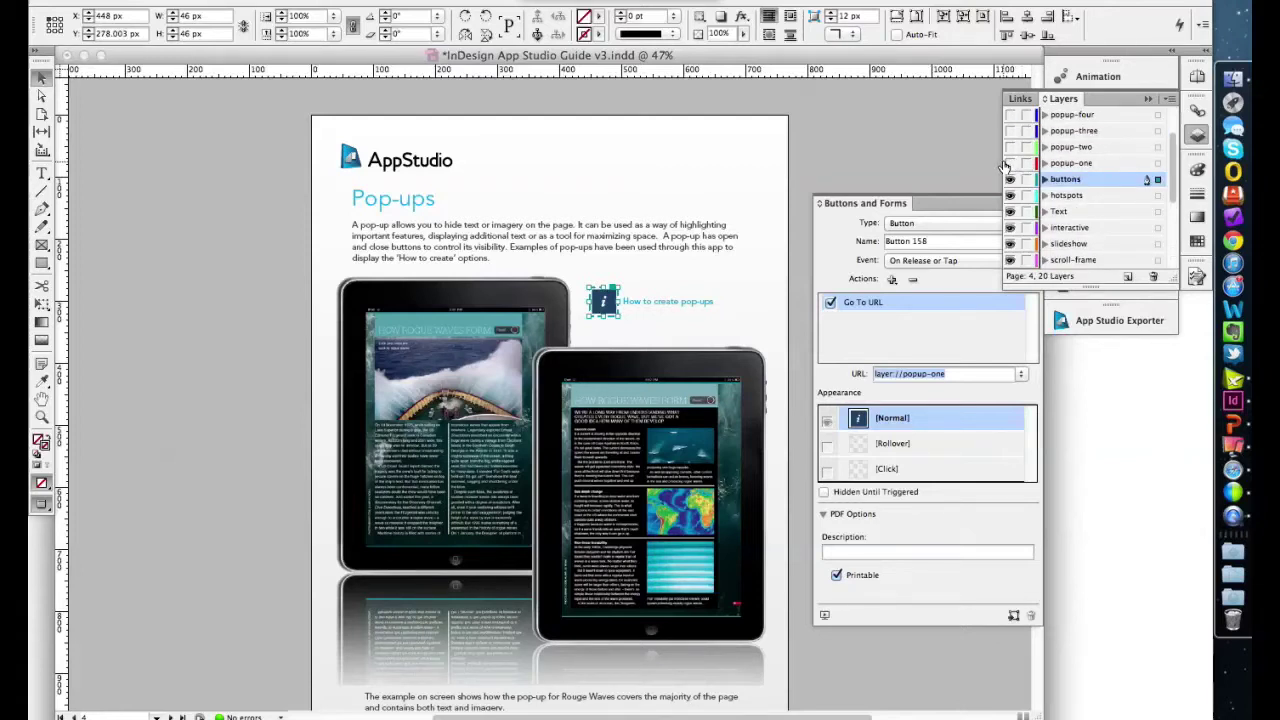
{"action": "left_click", "coordinate": [1060, 163]}
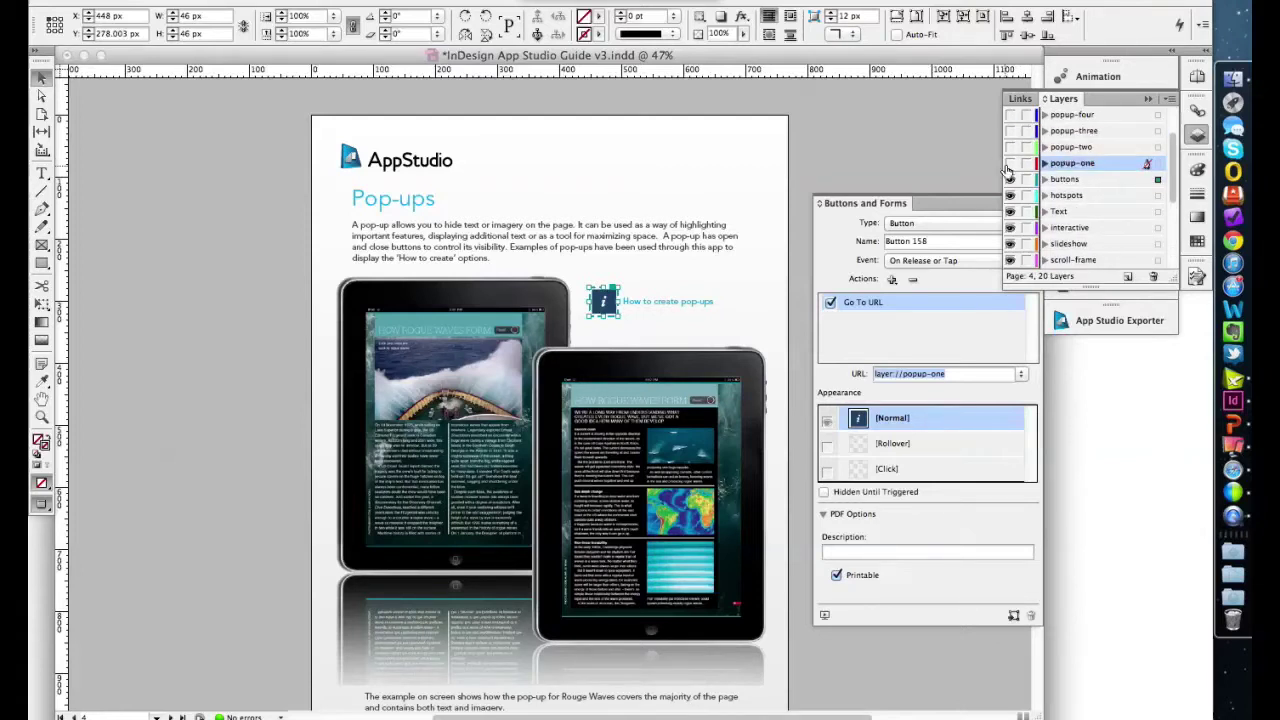
{"action": "left_click", "coordinate": [1010, 164]}
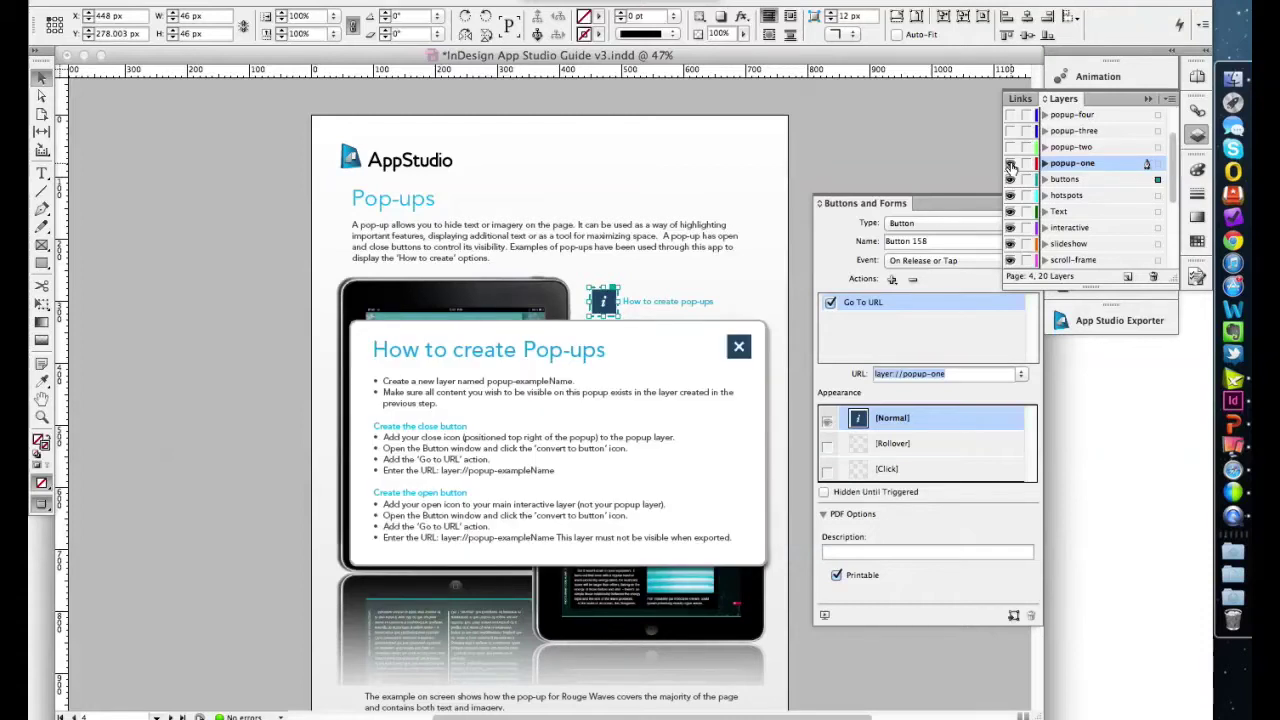
{"action": "left_click", "coordinate": [430, 520]}
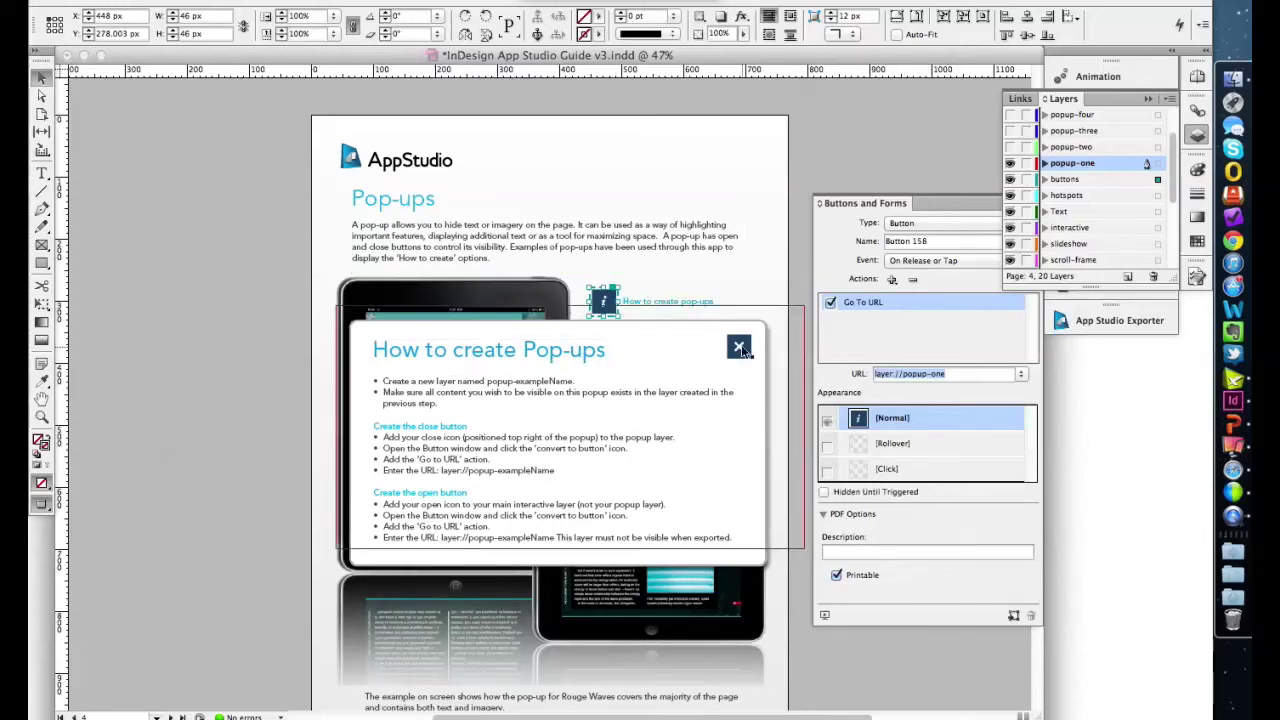
{"action": "left_click", "coordinate": [1193, 138]}
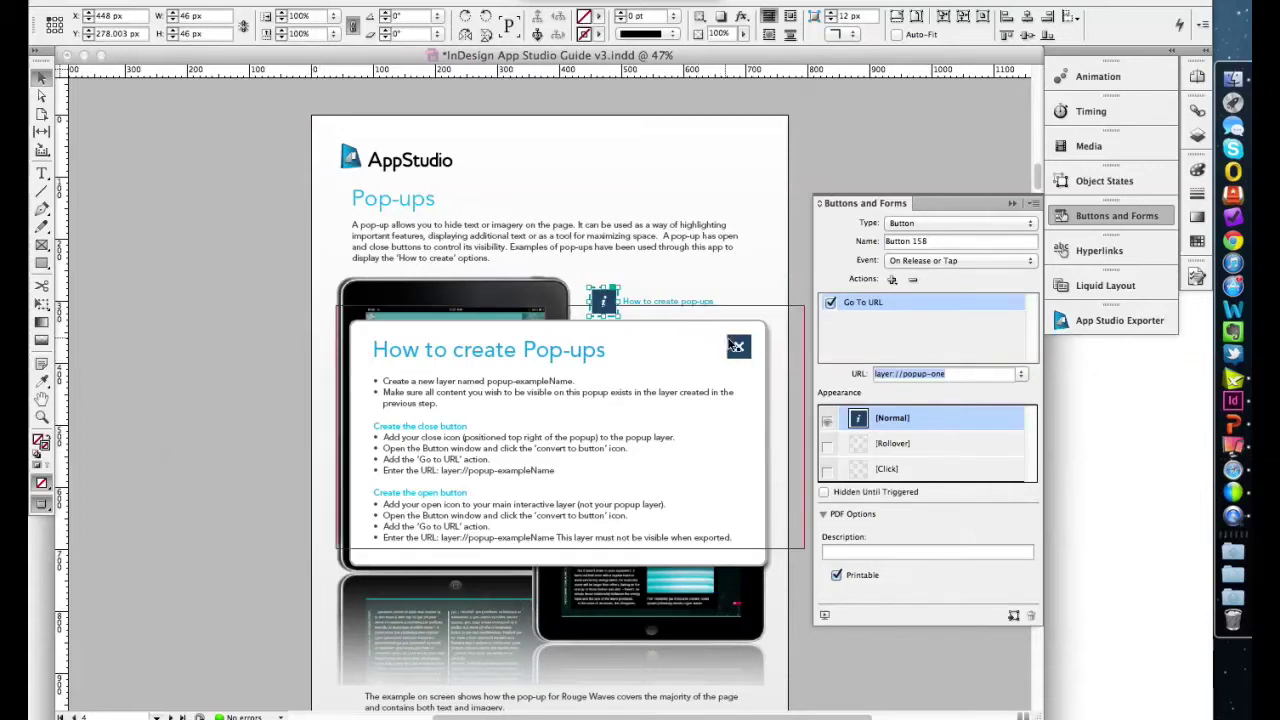
{"action": "left_click", "coordinate": [1093, 220]}
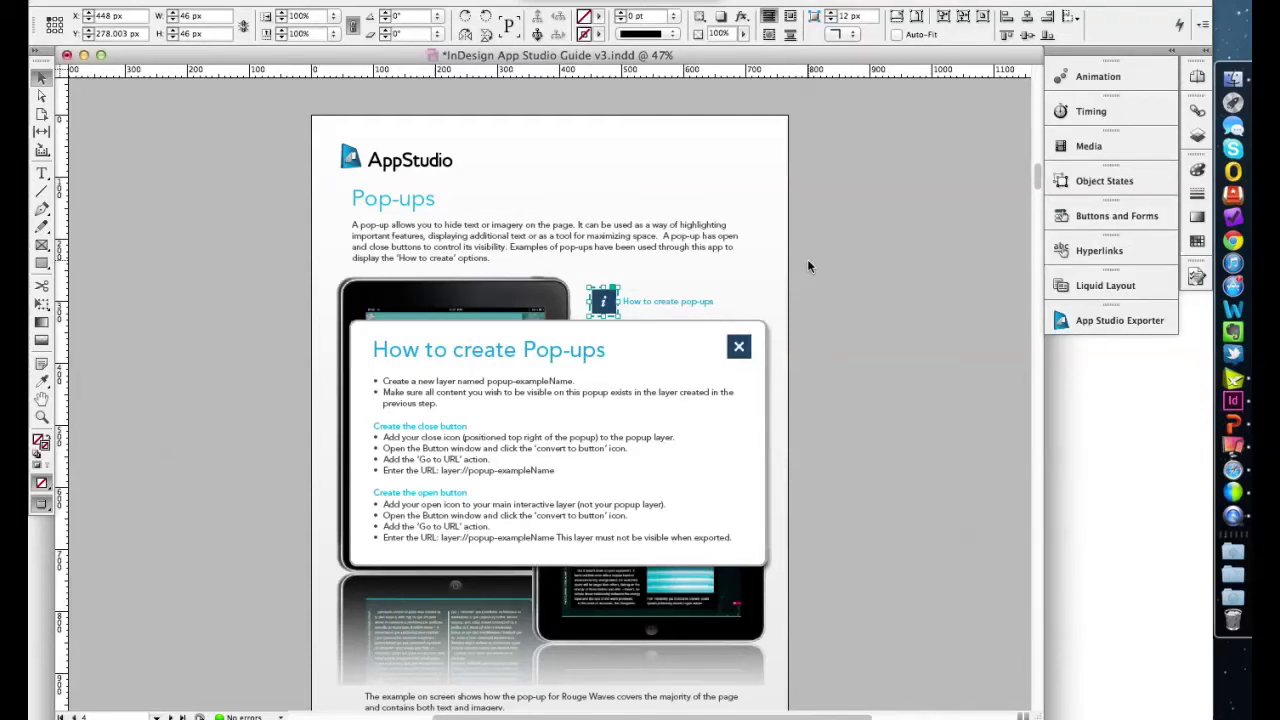
- Scroll to the Slideshow page and select its slideshow
{"action": "scroll", "coordinate": [850, 272], "scroll_direction": "up", "scroll_amount": 3}
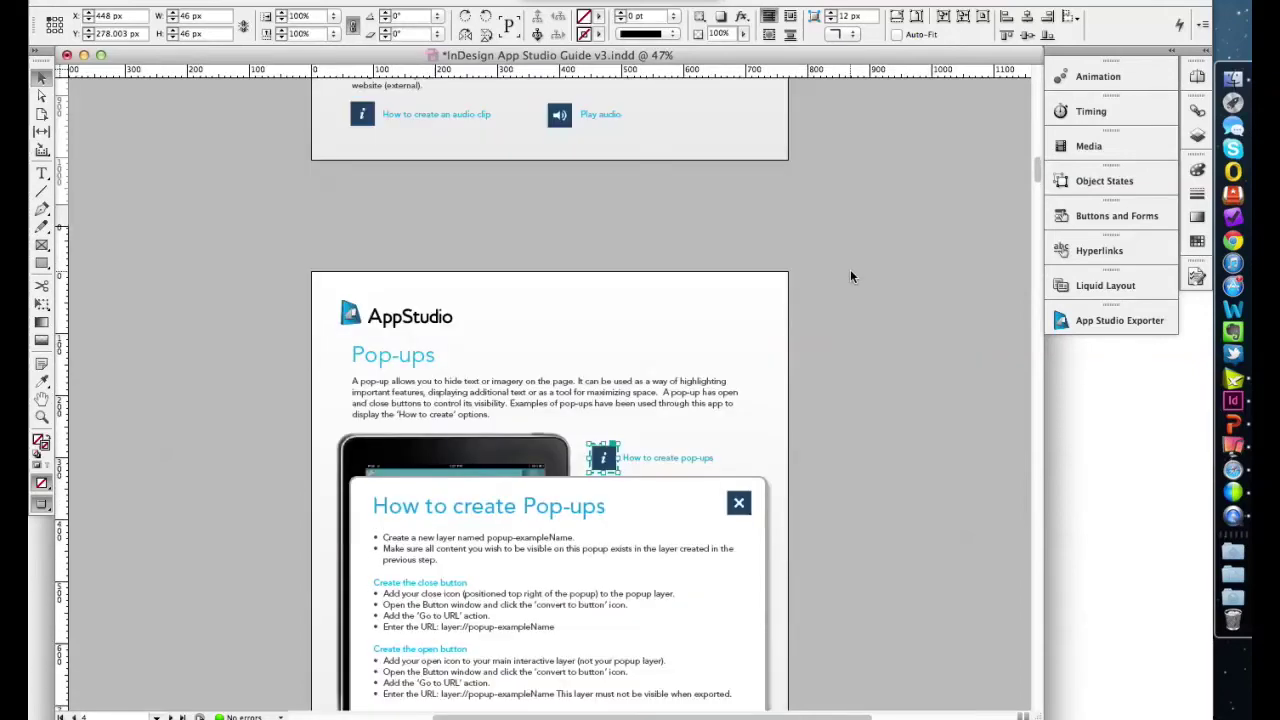
{"action": "scroll", "coordinate": [851, 276], "scroll_direction": "down", "scroll_amount": 15}
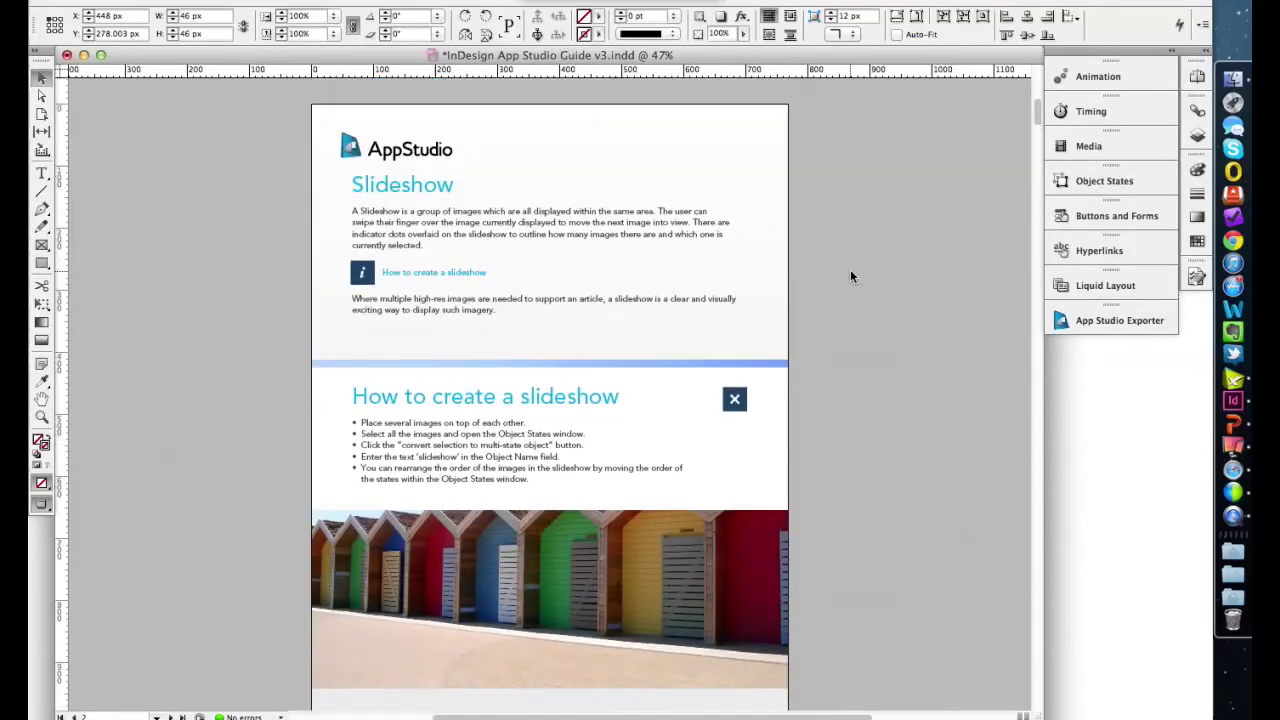
{"action": "left_click", "coordinate": [550, 523]}
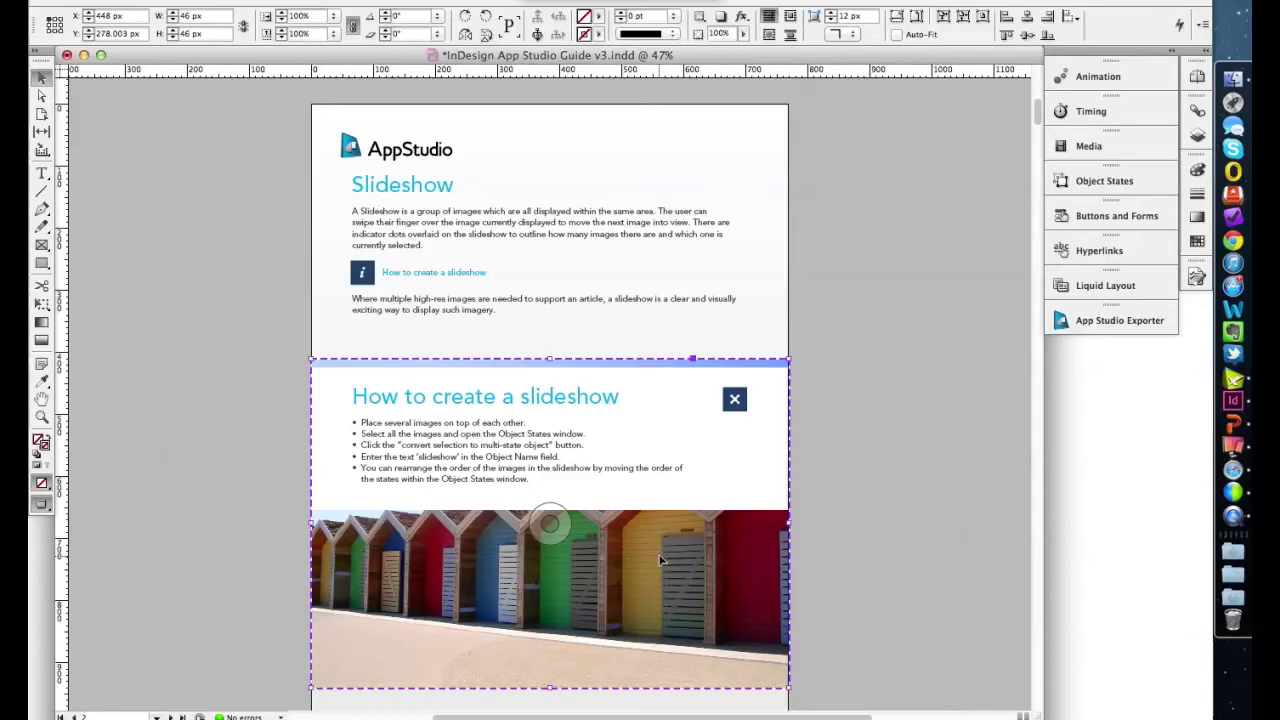
{"action": "scroll", "coordinate": [797, 489], "scroll_direction": "up", "scroll_amount": 5}
{"action": "scroll", "coordinate": [797, 489], "scroll_direction": "down", "scroll_amount": 7}
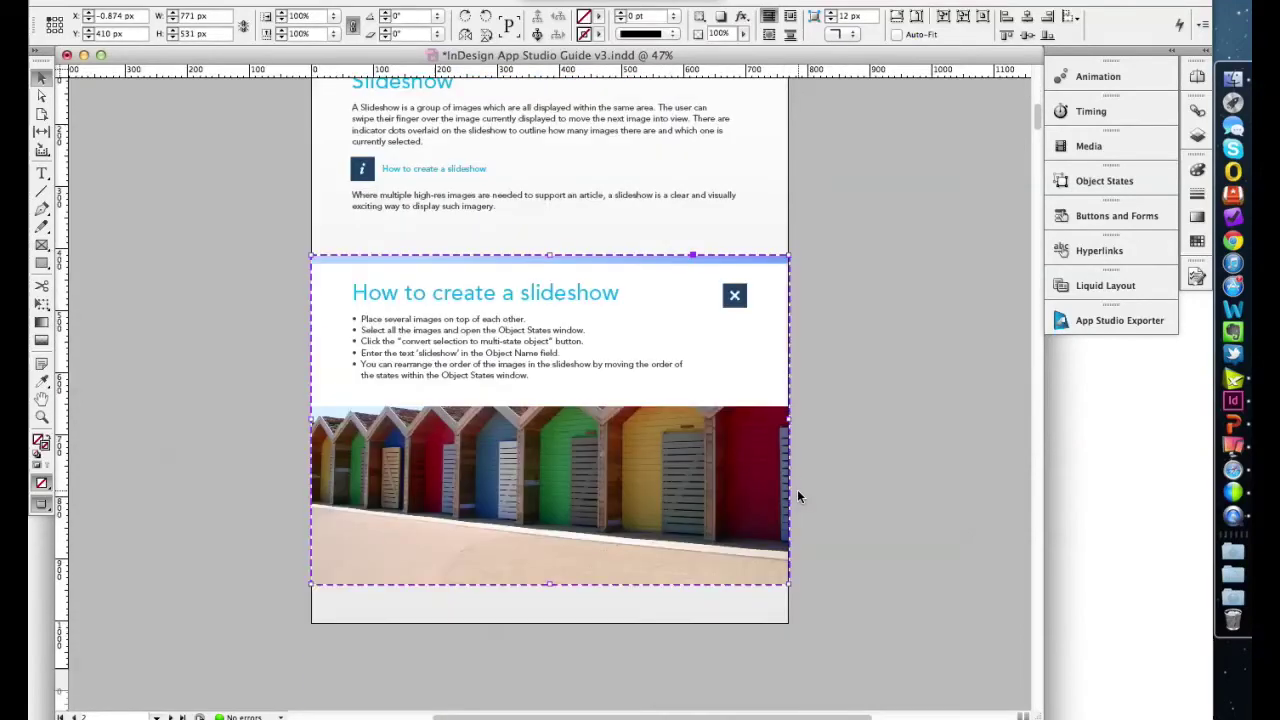
{"action": "scroll", "coordinate": [797, 489], "scroll_direction": "up", "scroll_amount": 2}
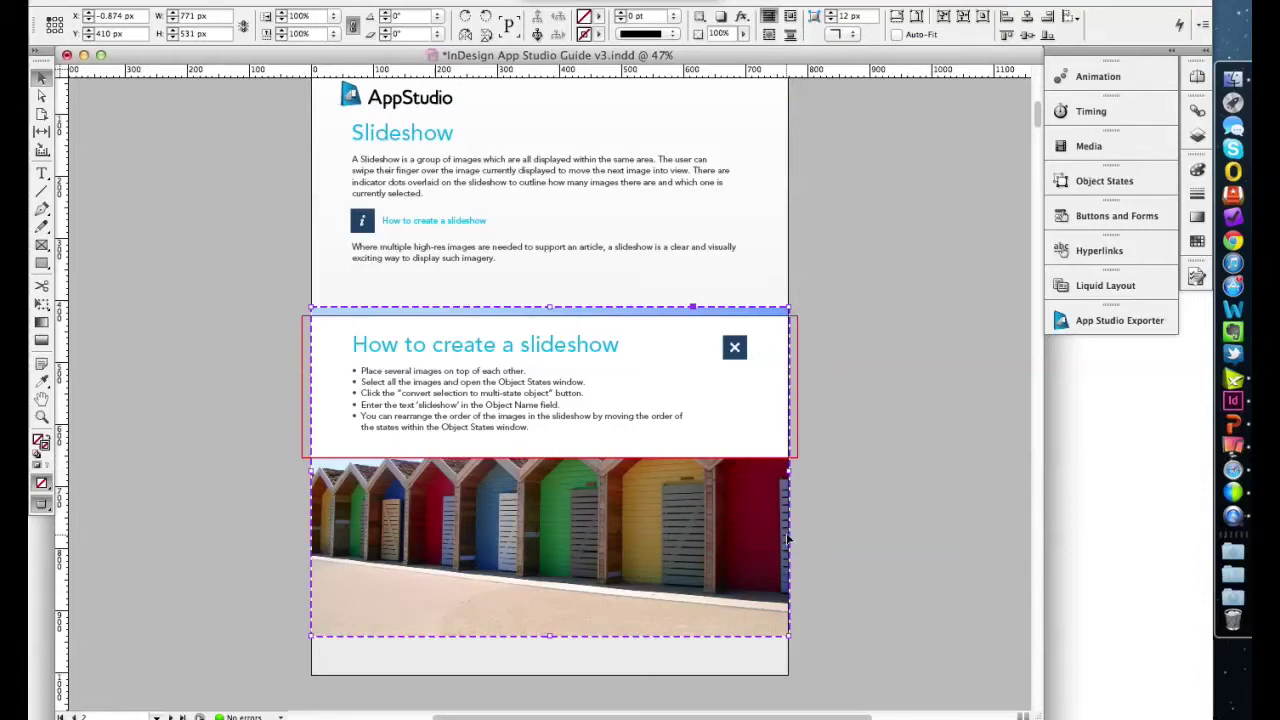
- Preview slideshow states 2, 3, 2 and 1, ending on the beach huts image, then deselect
{"action": "left_click", "coordinate": [1084, 186]}
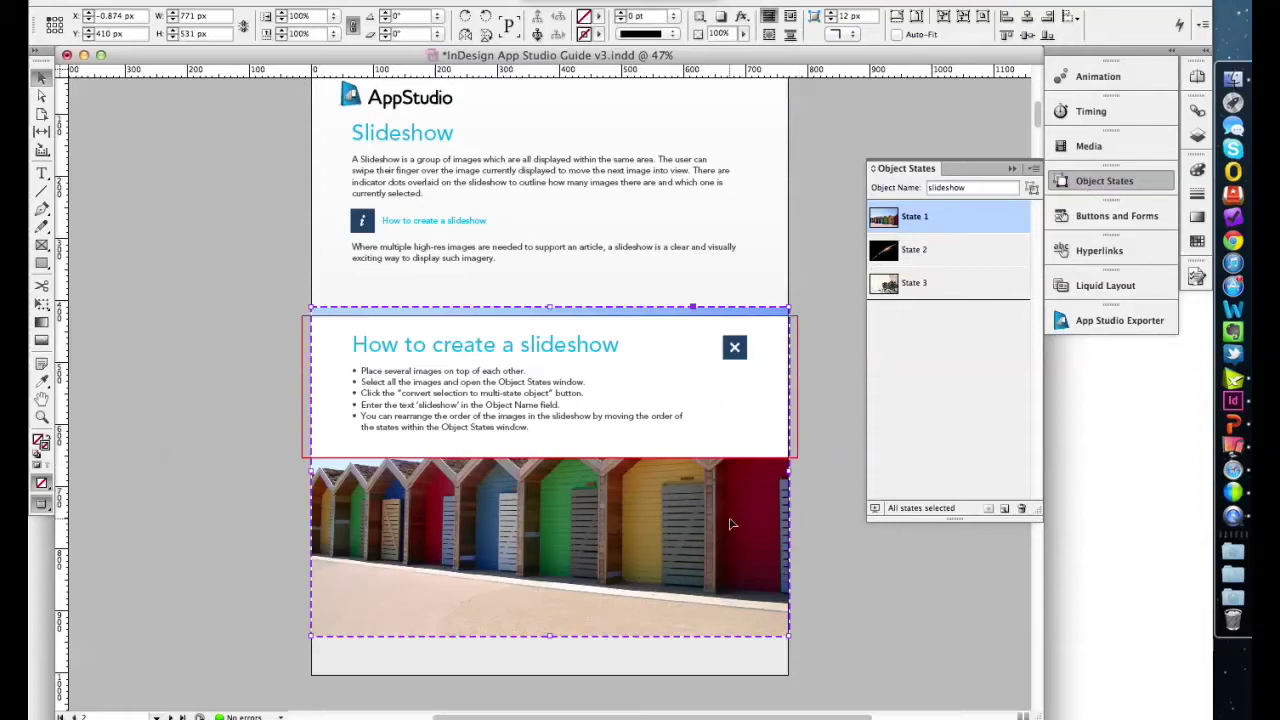
{"action": "left_click", "coordinate": [918, 252]}
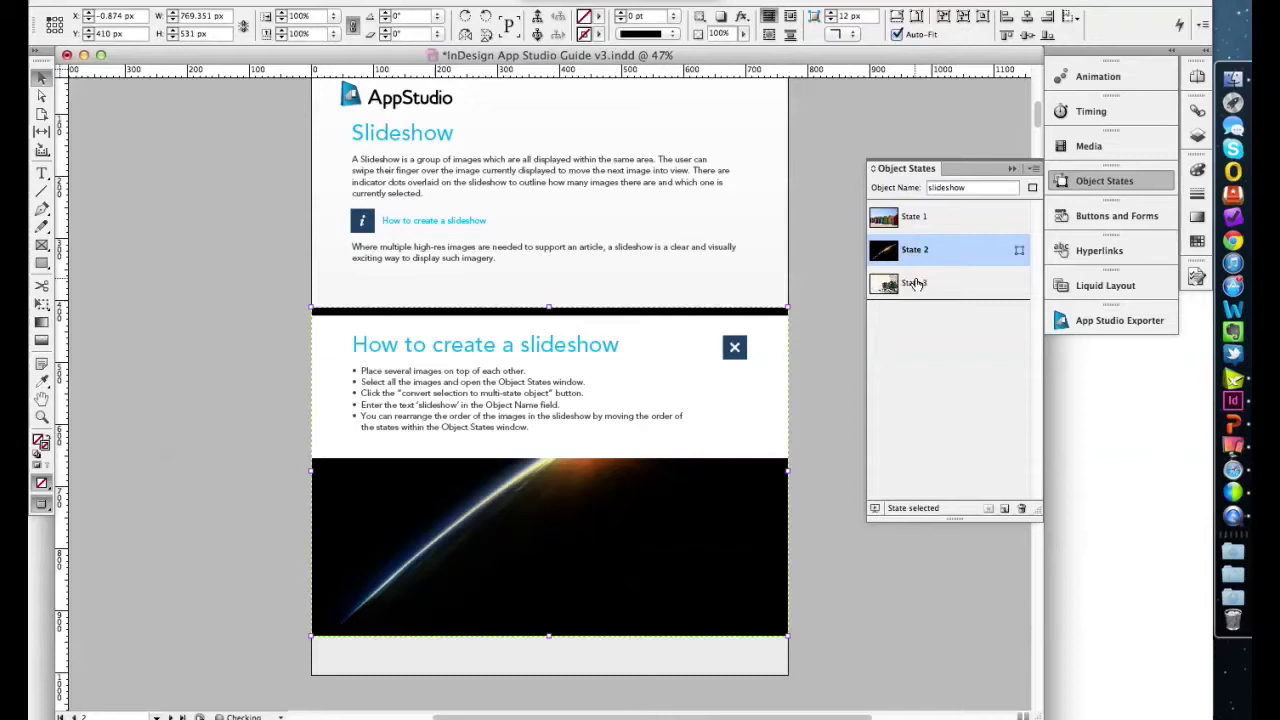
{"action": "left_click", "coordinate": [918, 283]}
{"action": "left_click", "coordinate": [915, 252]}
{"action": "left_click", "coordinate": [915, 218]}
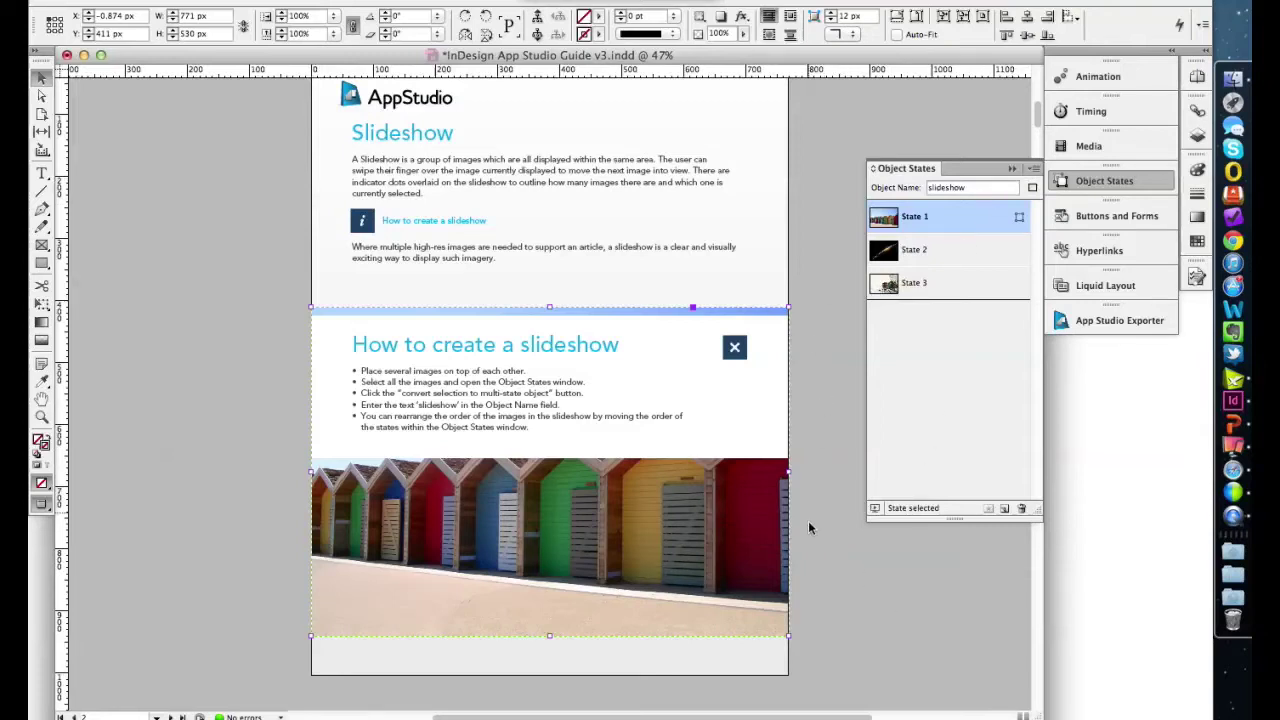
{"action": "left_click", "coordinate": [830, 475]}
- Put away Object States and scroll past Hotspots, Scrolling Frame and 360 Degree Image to Page Flip
{"action": "left_click", "coordinate": [1008, 168]}
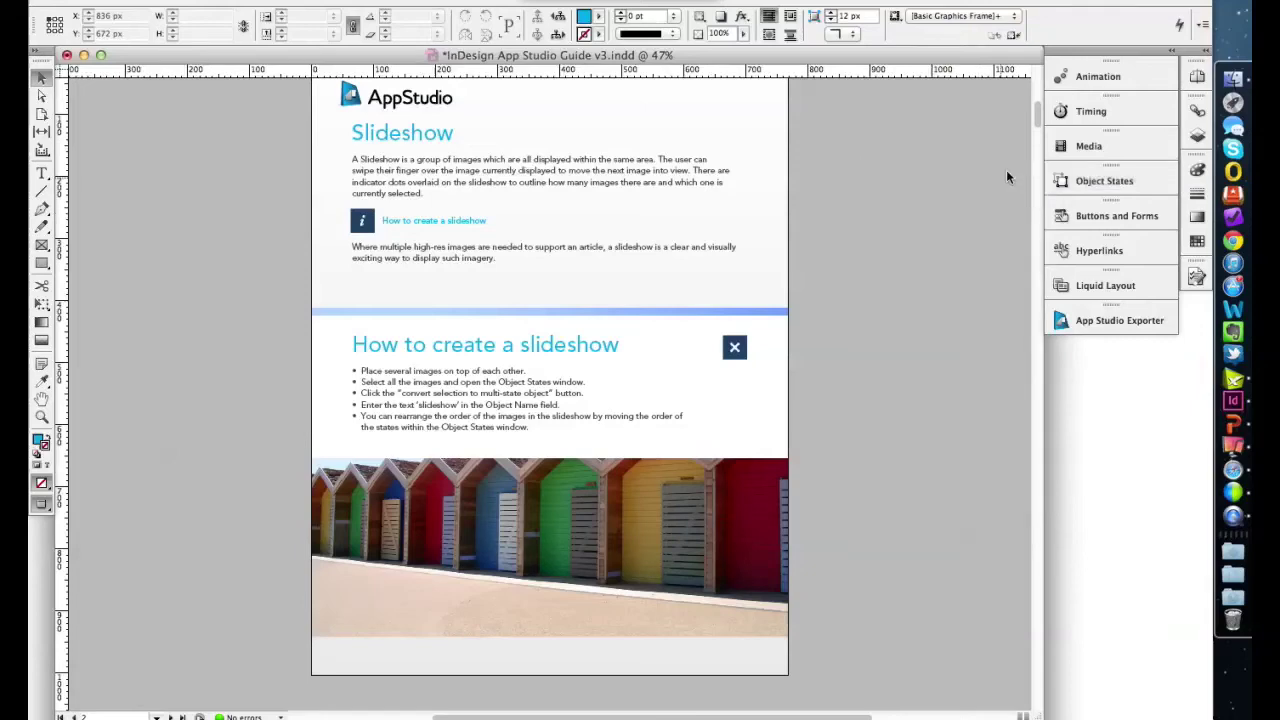
{"action": "scroll", "coordinate": [876, 397], "scroll_direction": "down", "scroll_amount": 20}
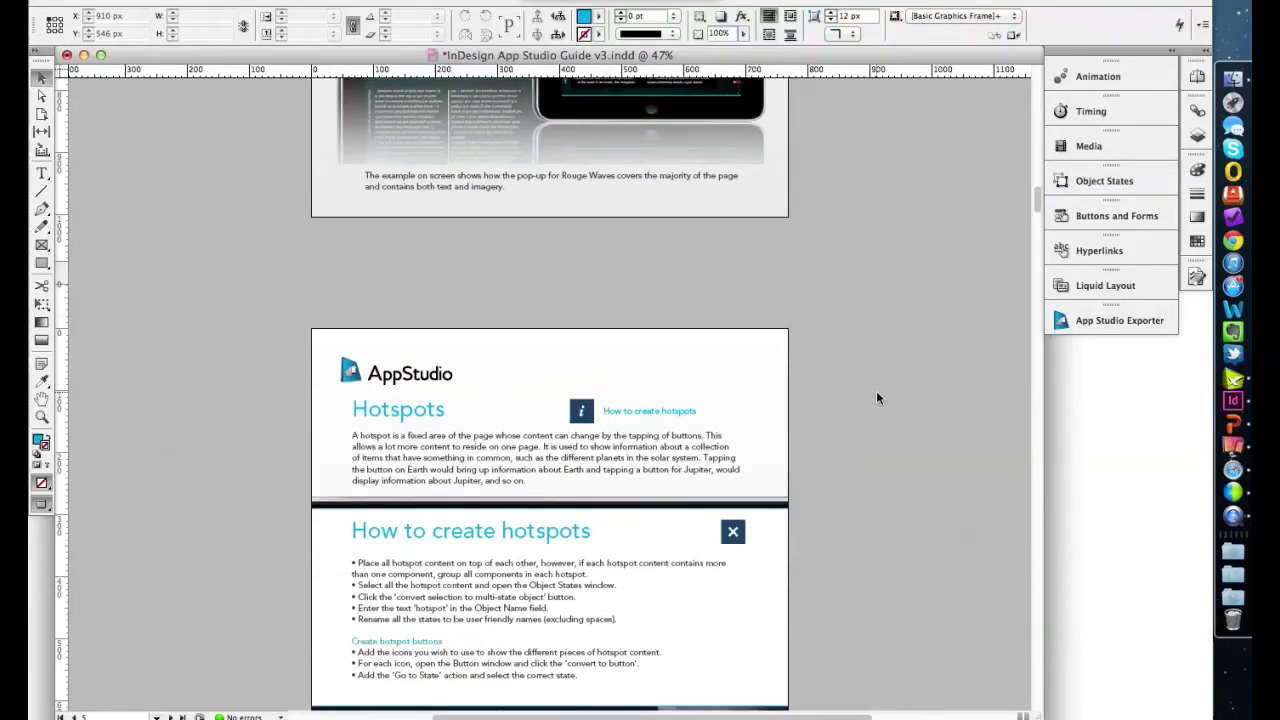
{"action": "scroll", "coordinate": [876, 397], "scroll_direction": "down", "scroll_amount": 15}
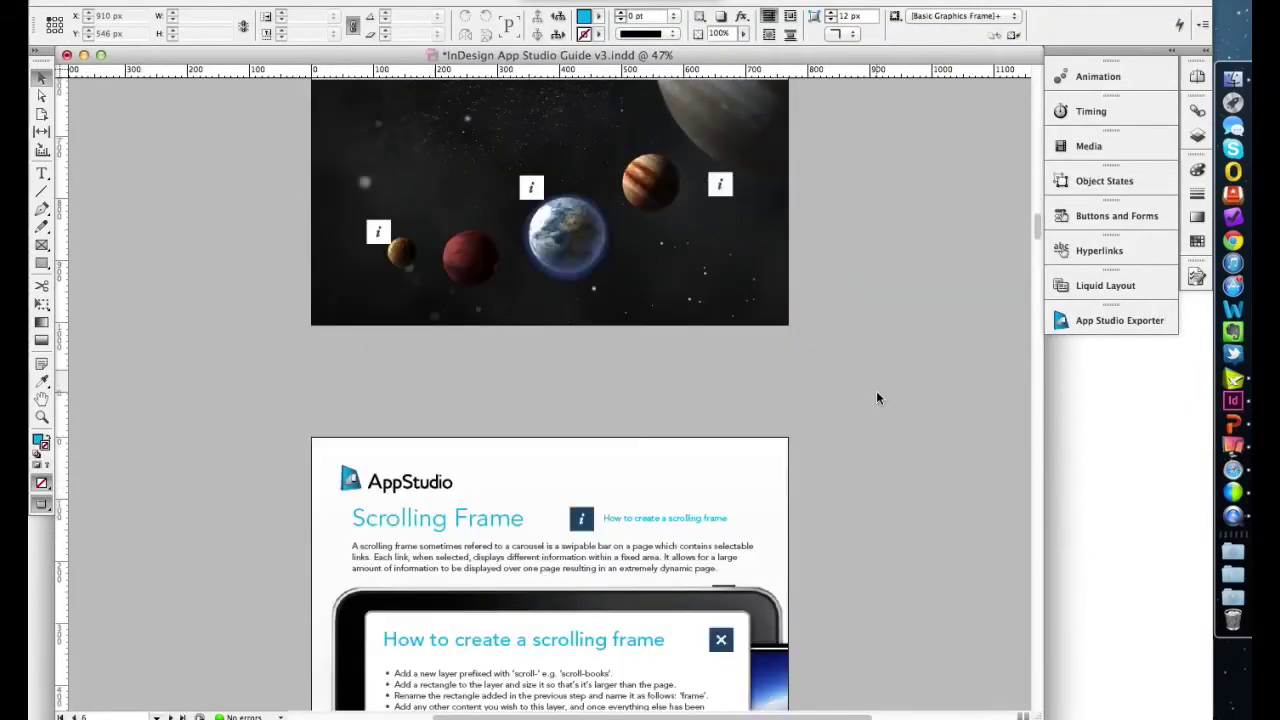
{"action": "scroll", "coordinate": [876, 398], "scroll_direction": "down", "scroll_amount": 20}
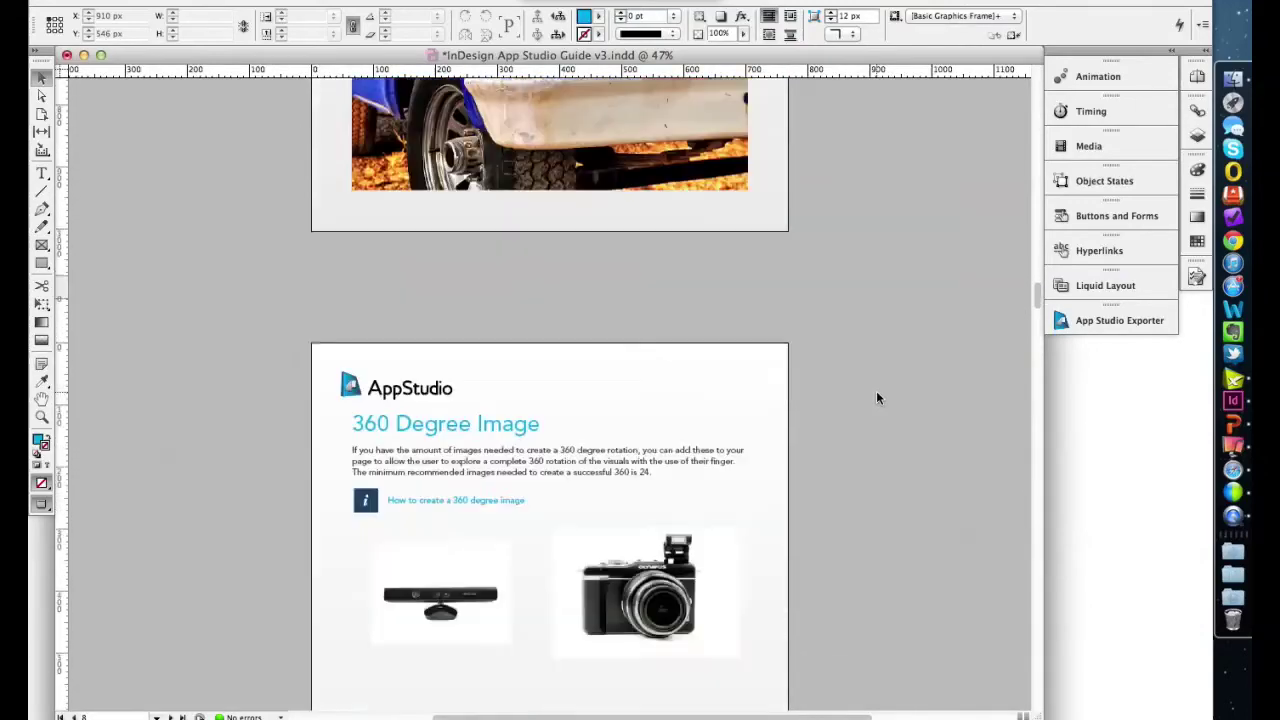
{"action": "scroll", "coordinate": [876, 398], "scroll_direction": "down", "scroll_amount": 20}
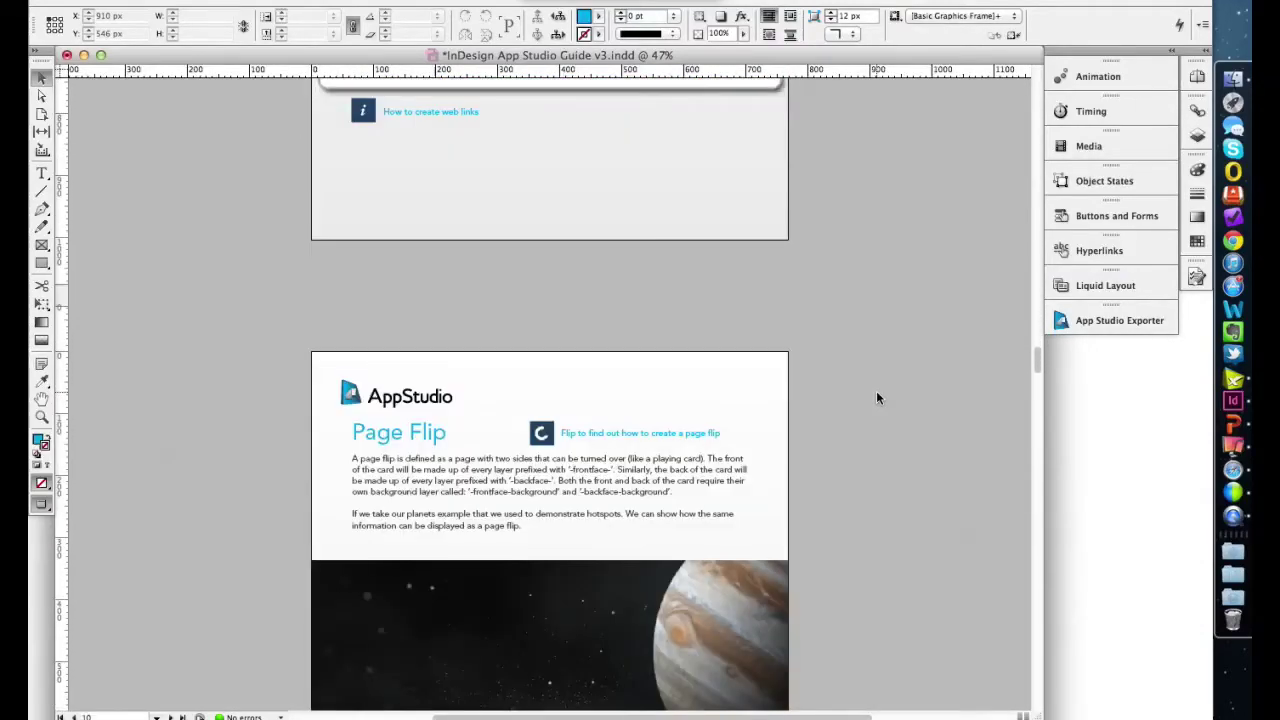
{"action": "scroll", "coordinate": [876, 398], "scroll_direction": "down", "scroll_amount": 6}
{"action": "scroll", "coordinate": [876, 398], "scroll_direction": "up", "scroll_amount": 2}
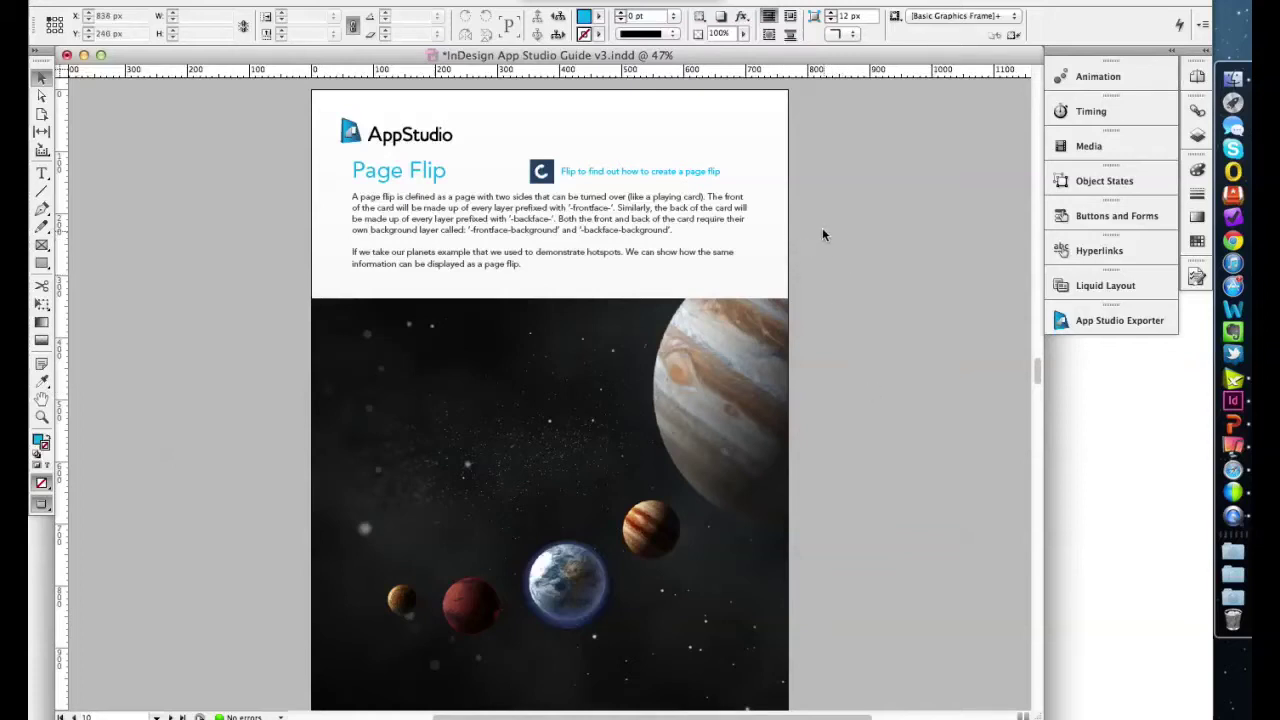
- Select the page-flip C icon and view its Go To URL action targeting flip://card
{"action": "left_click", "coordinate": [545, 175]}
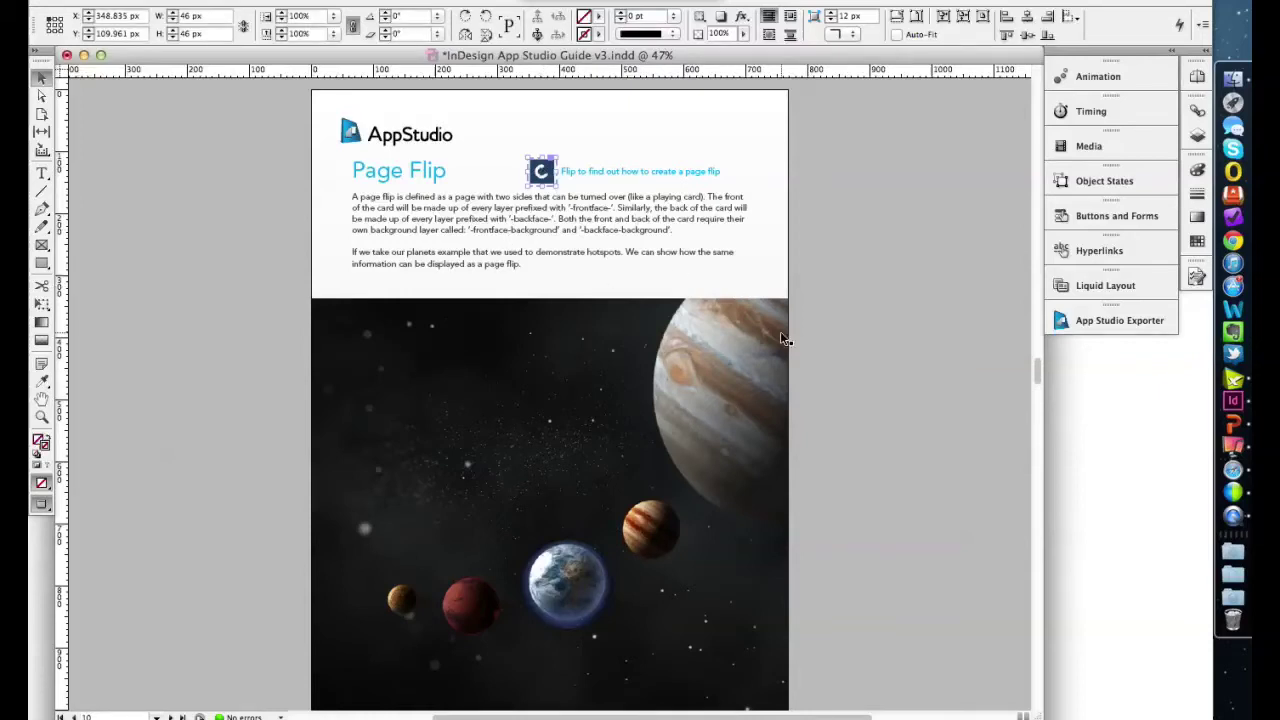
{"action": "left_click", "coordinate": [1082, 215]}
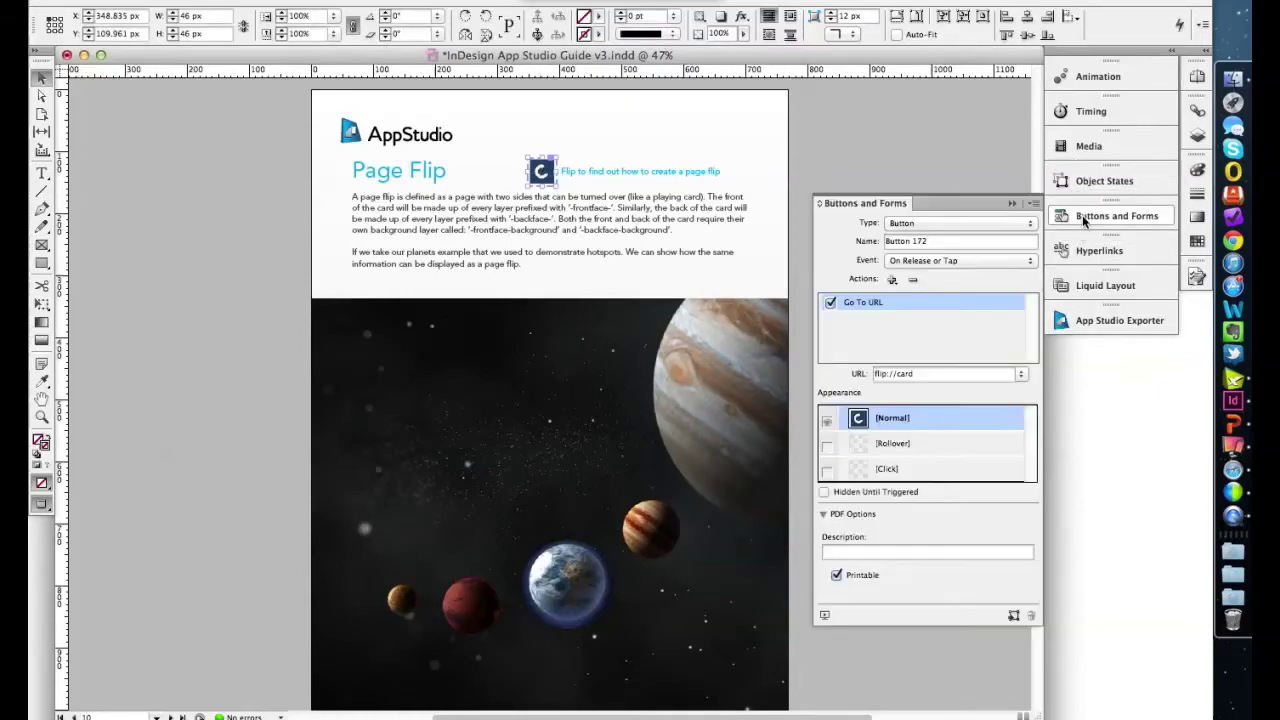
{"action": "triple_click", "coordinate": [887, 373]}
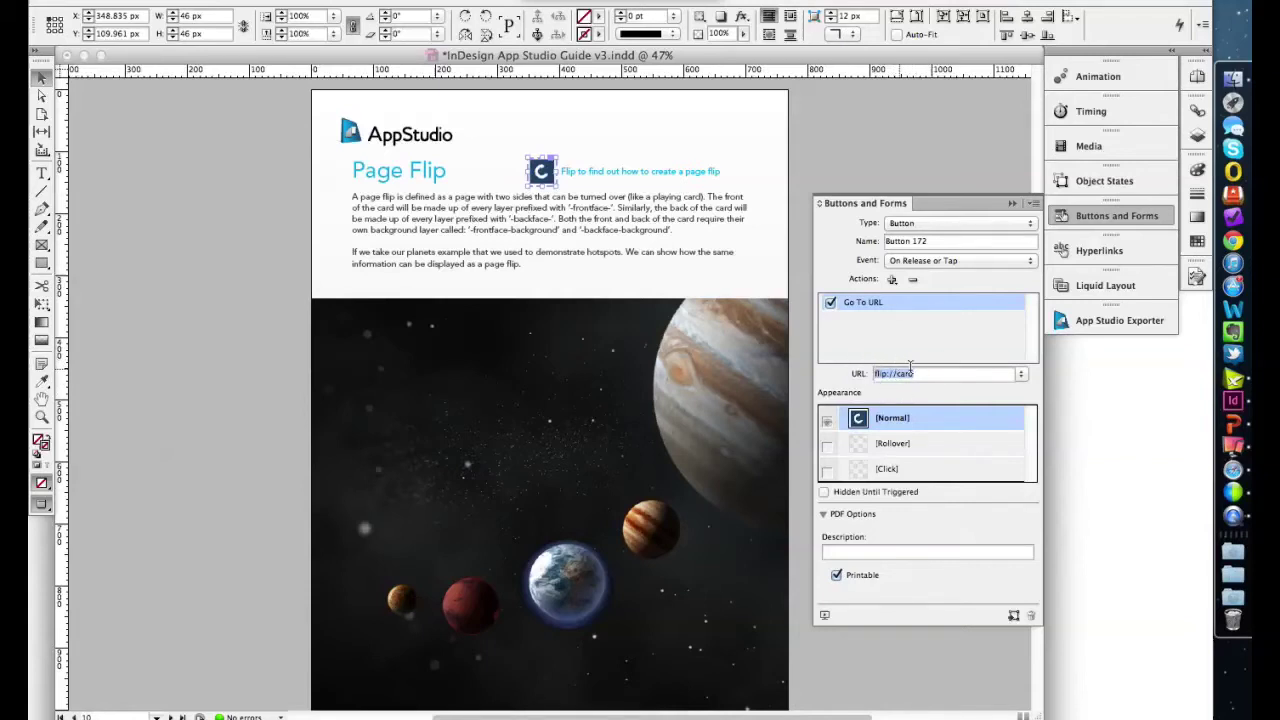
- Show the Layers panel and scroll down to the page's frontface and backface layers
{"action": "left_click", "coordinate": [1197, 135]}
{"action": "scroll", "coordinate": [1065, 184], "scroll_direction": "down", "scroll_amount": 3}
{"action": "scroll", "coordinate": [1065, 184], "scroll_direction": "down", "scroll_amount": 1}
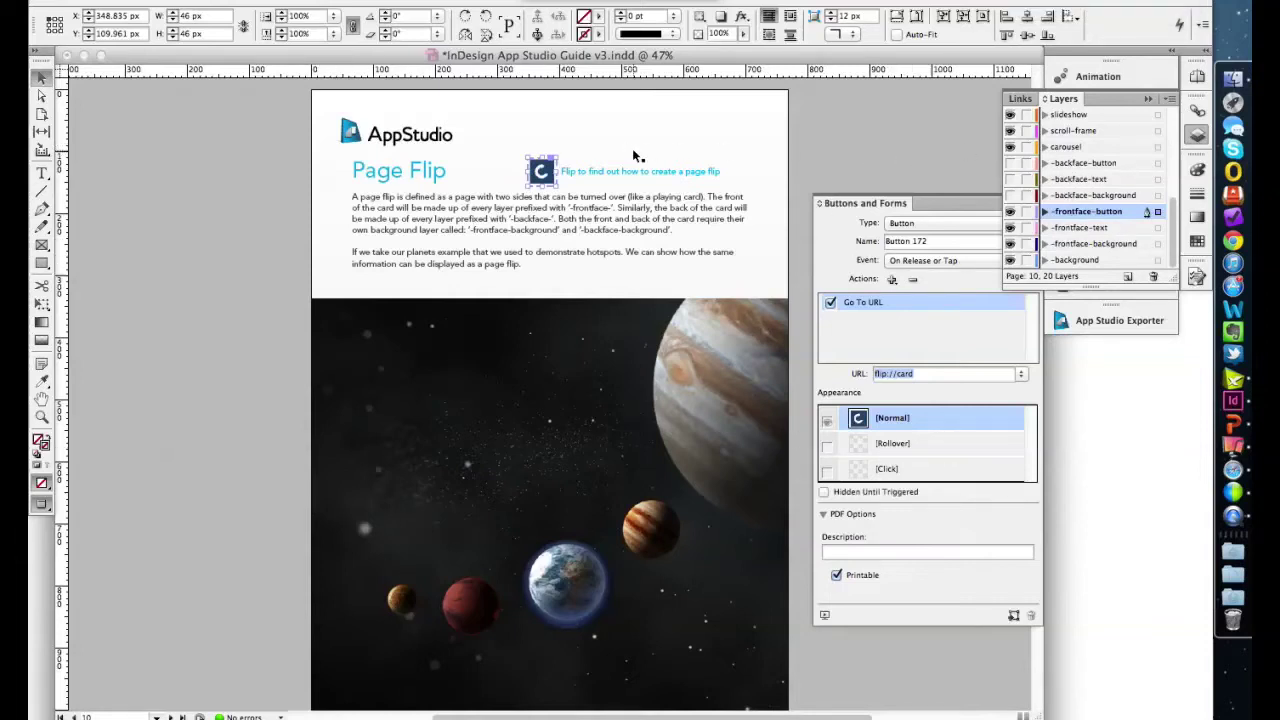
- Hide the three -frontface layers, show the three -backface layers, and scroll up to the 360 Degree Image page
{"action": "left_click", "coordinate": [1009, 211]}
{"action": "left_click", "coordinate": [1009, 227]}
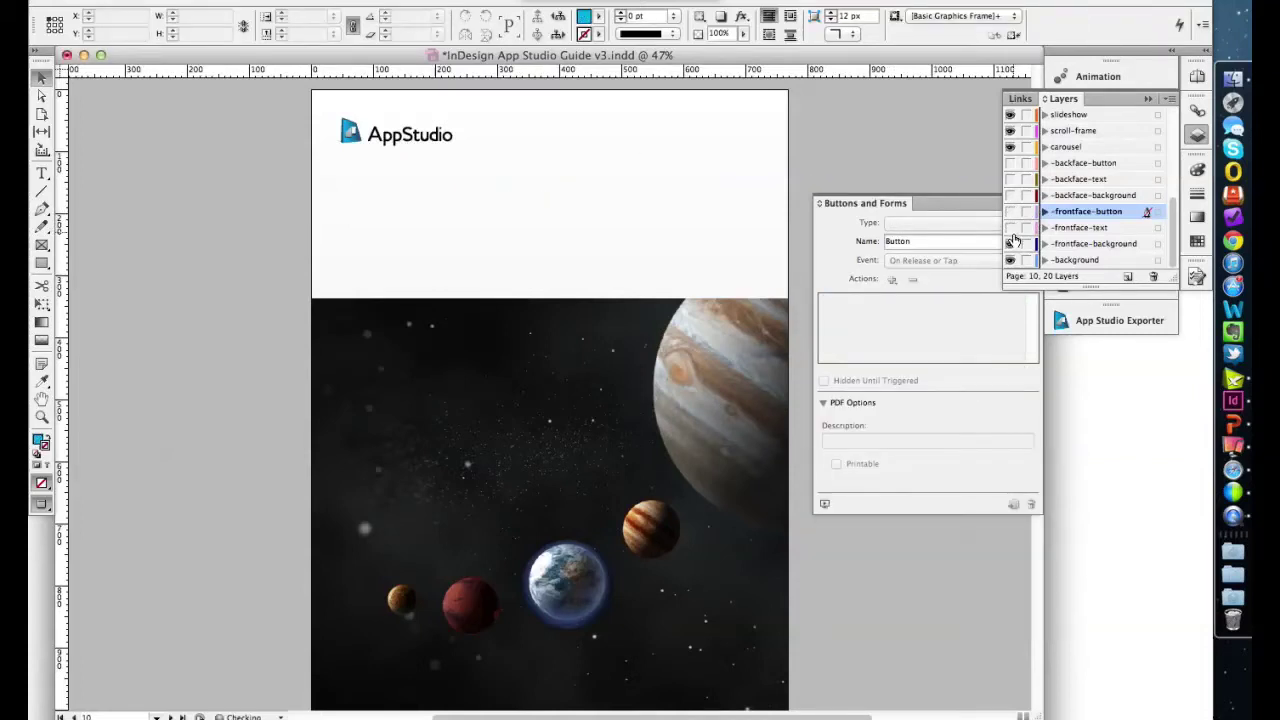
{"action": "left_click", "coordinate": [1010, 243]}
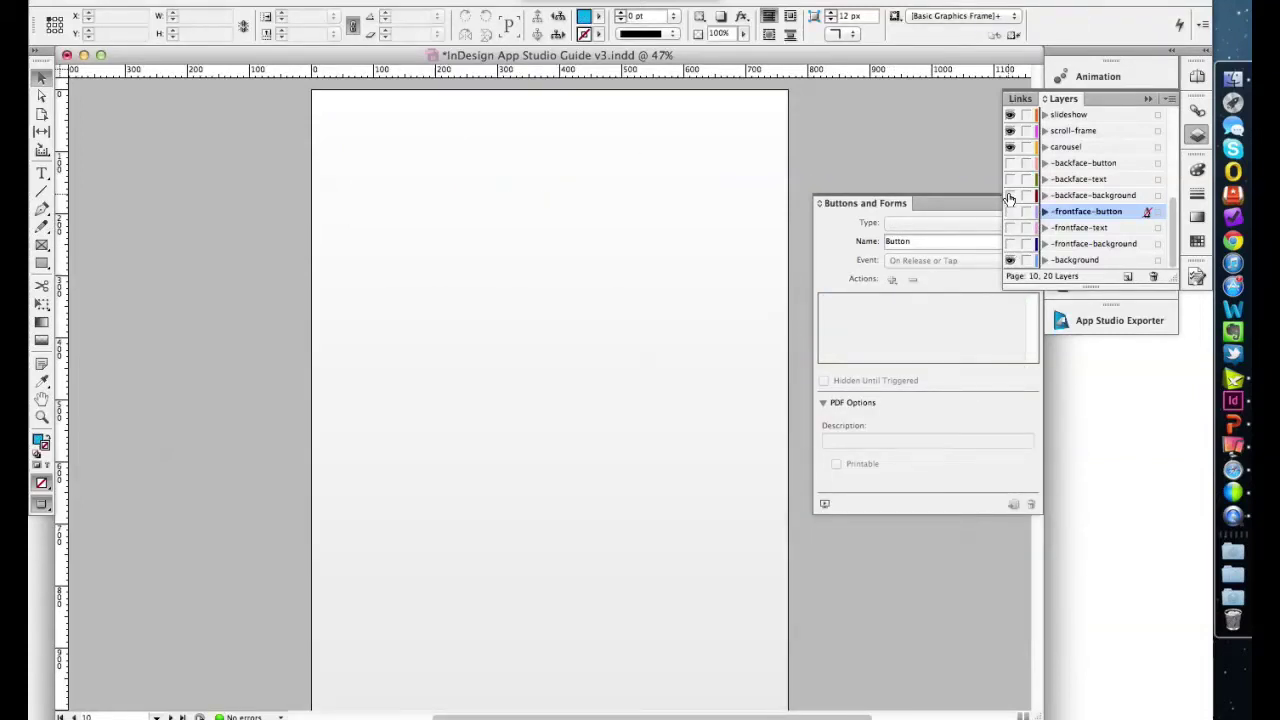
{"action": "left_click", "coordinate": [1009, 195]}
{"action": "left_click", "coordinate": [1009, 179]}
{"action": "left_click", "coordinate": [1010, 163]}
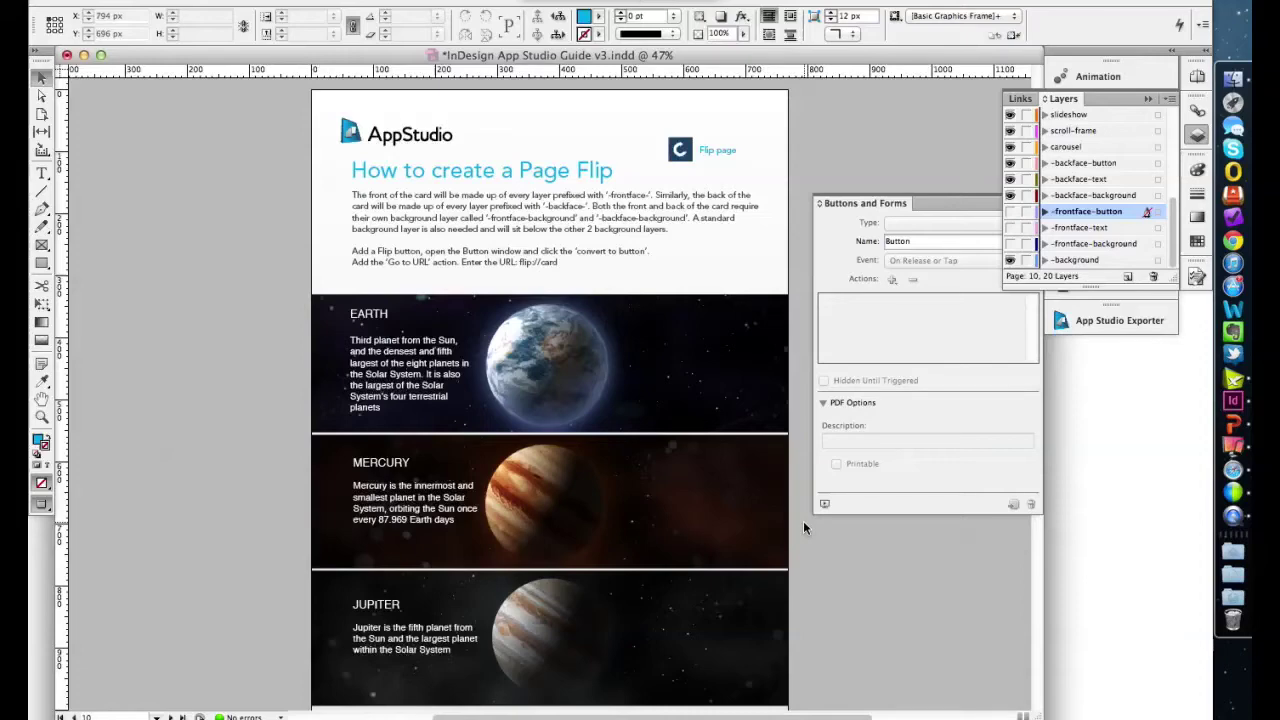
{"action": "scroll", "coordinate": [803, 520], "scroll_direction": "up", "scroll_amount": 15}
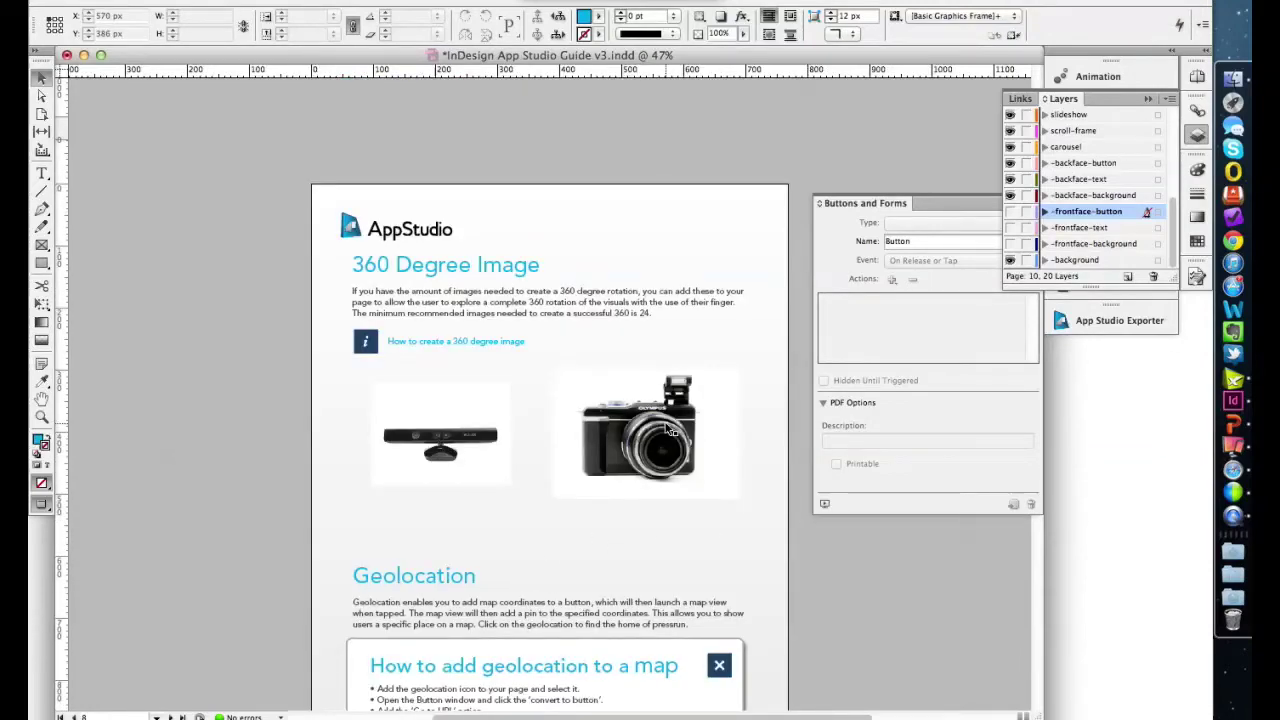
{"action": "left_click", "coordinate": [668, 428]}
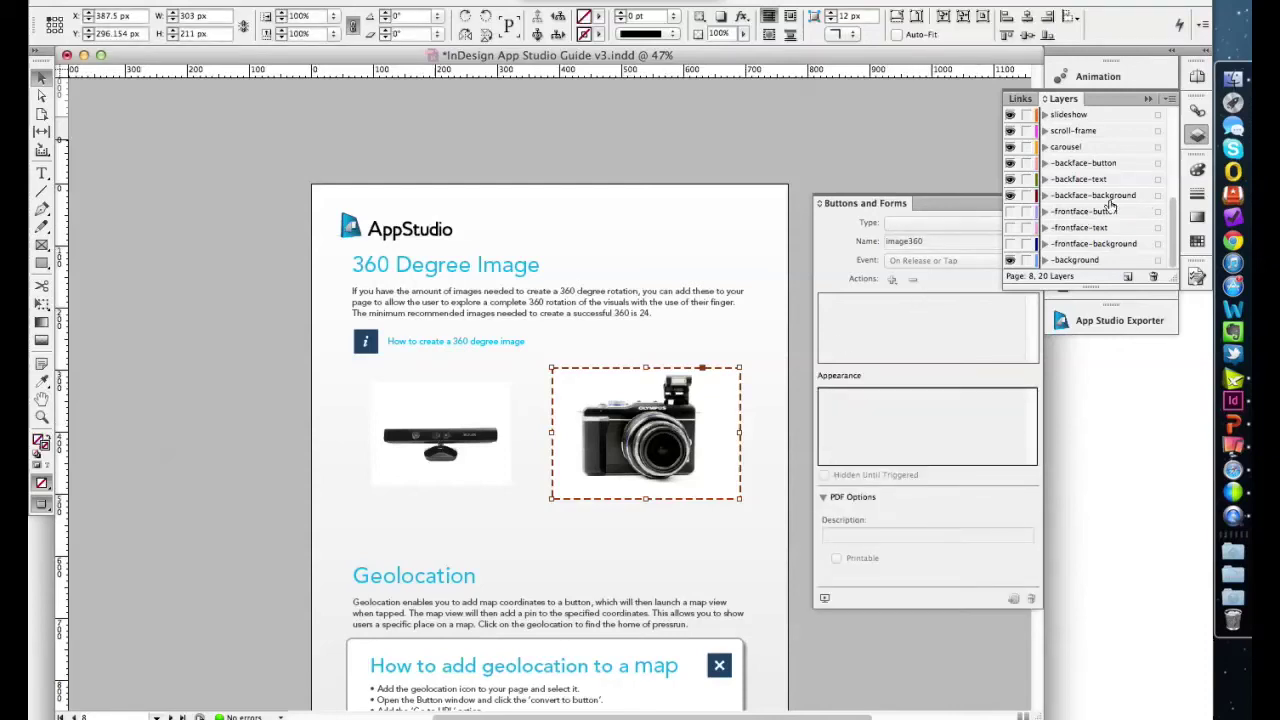
{"action": "left_click", "coordinate": [1190, 146]}
{"action": "left_click", "coordinate": [1121, 178]}
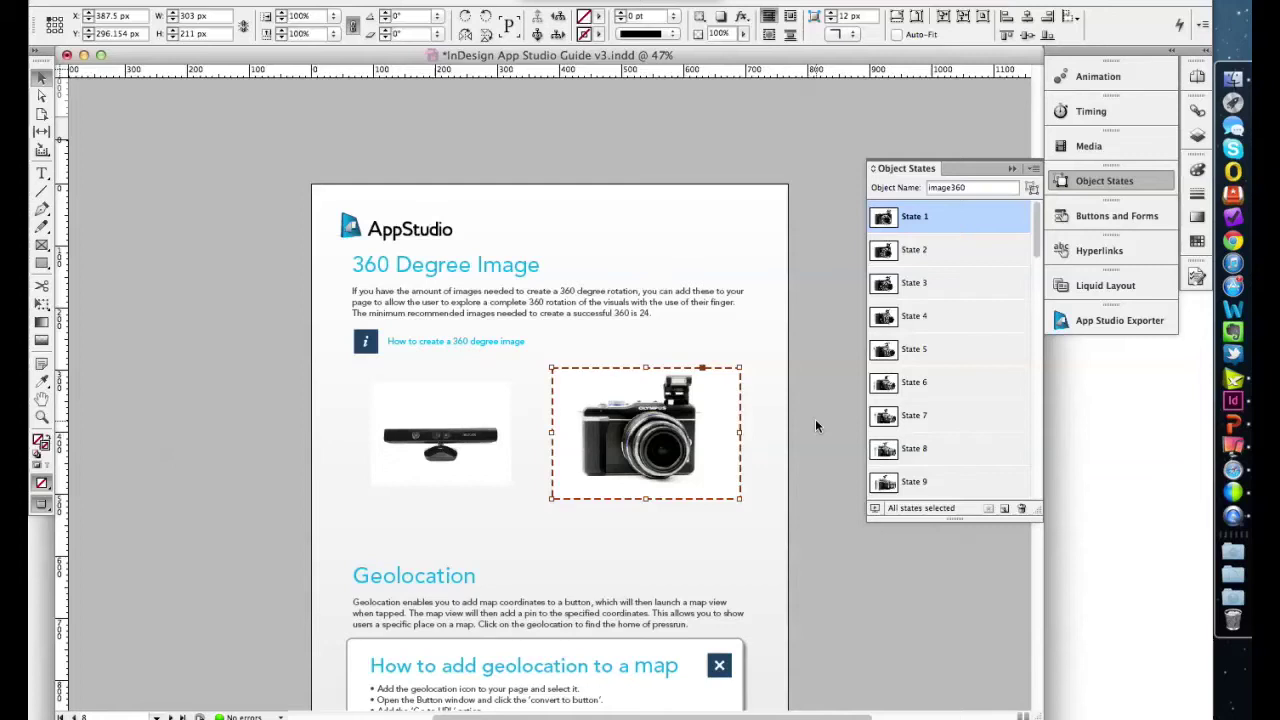
{"action": "left_click", "coordinate": [915, 283]}
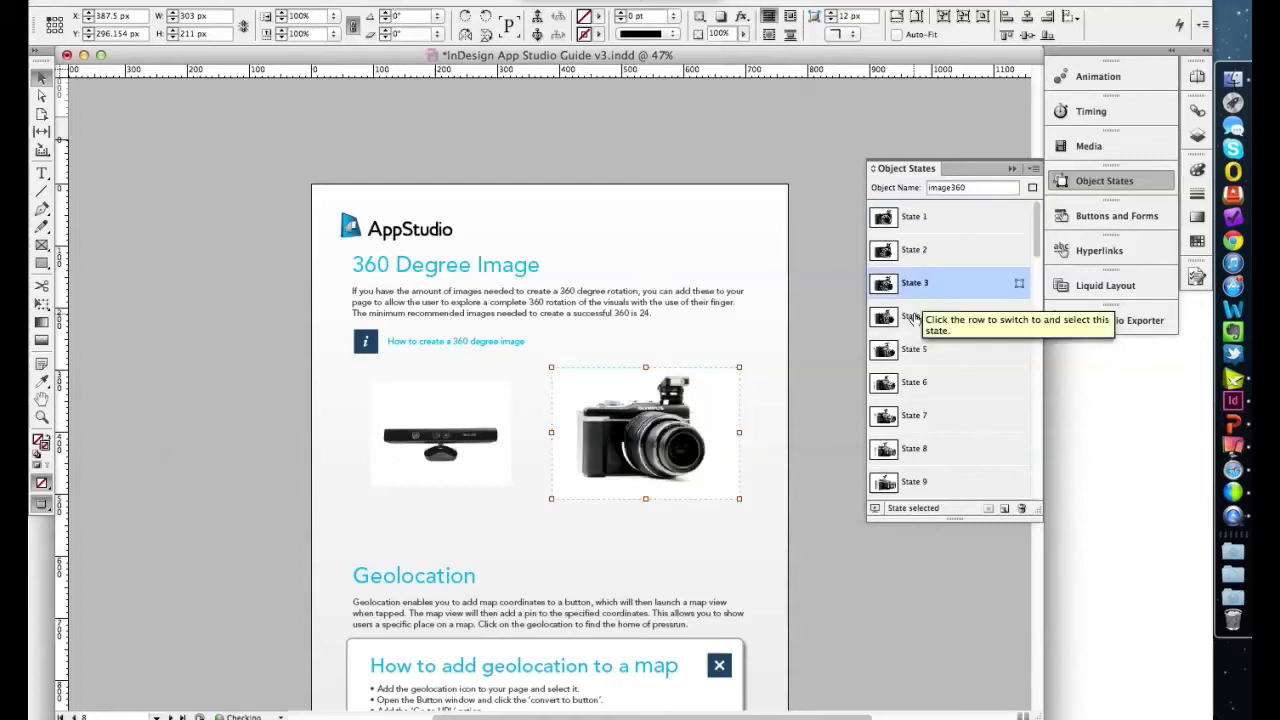
{"action": "left_click", "coordinate": [913, 316]}
{"action": "left_click", "coordinate": [915, 349]}
{"action": "left_click", "coordinate": [914, 385]}
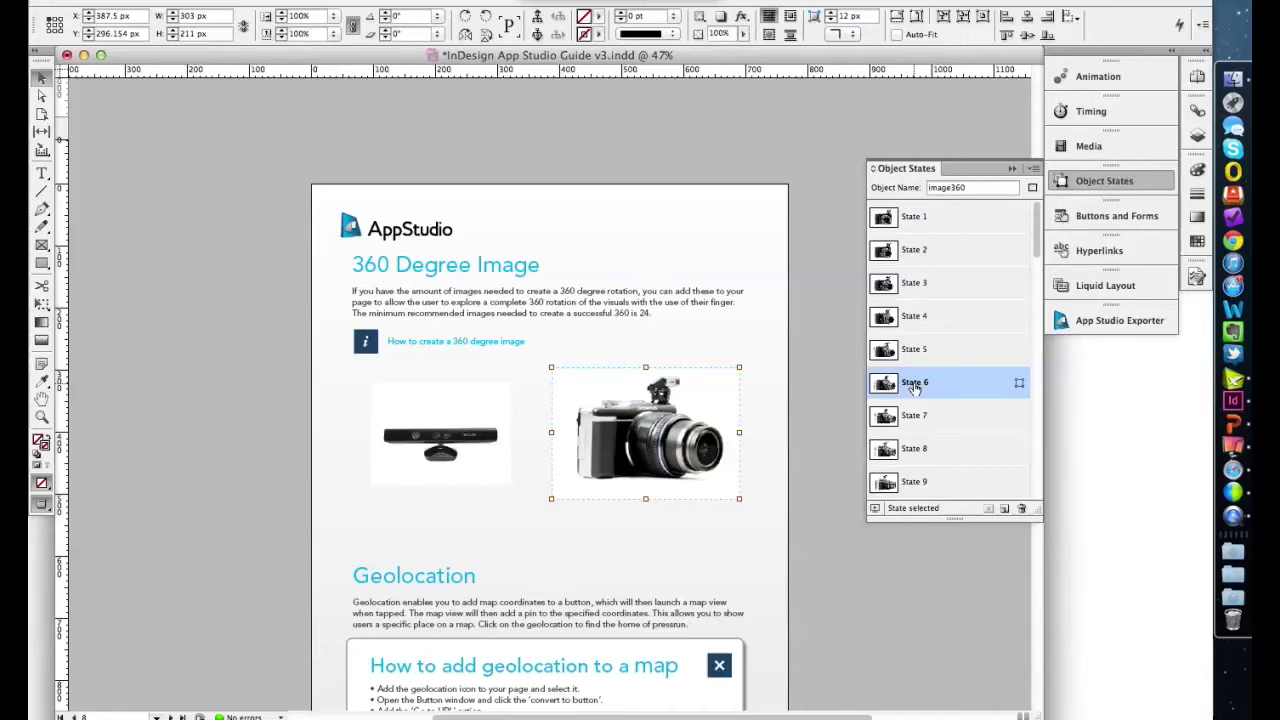
{"action": "left_click", "coordinate": [914, 416]}
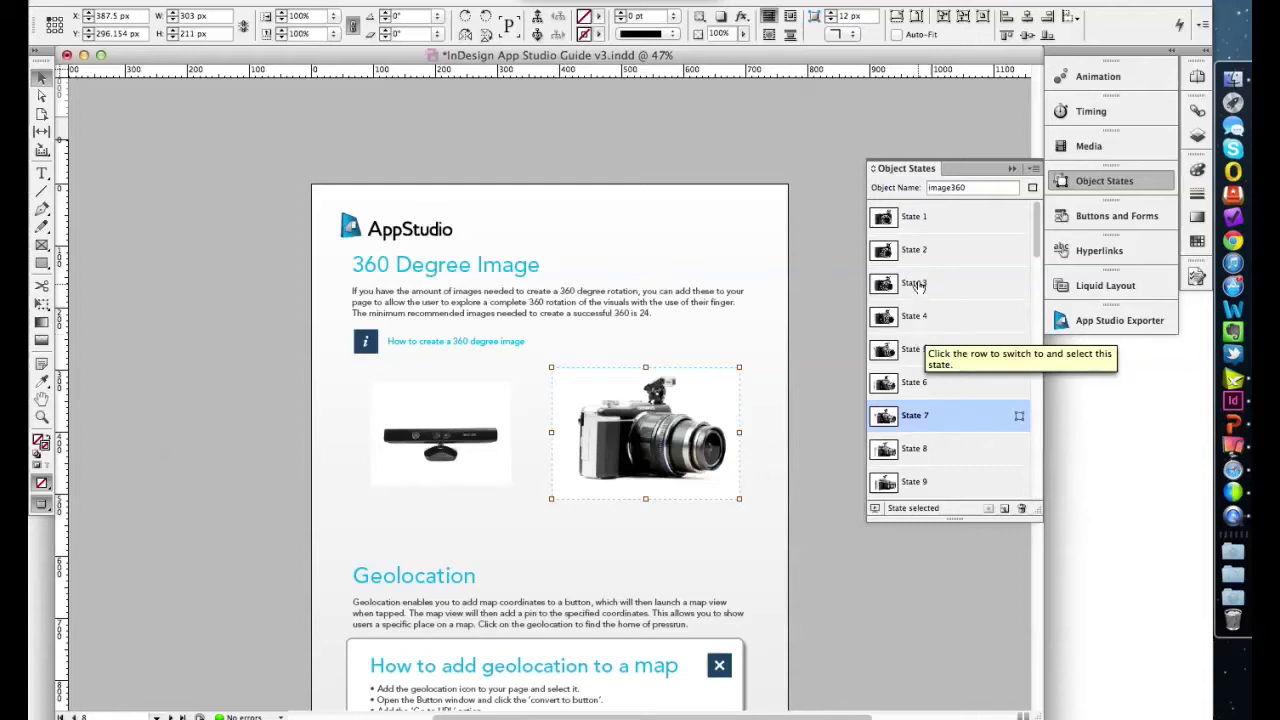
{"action": "double_click", "coordinate": [946, 187]}
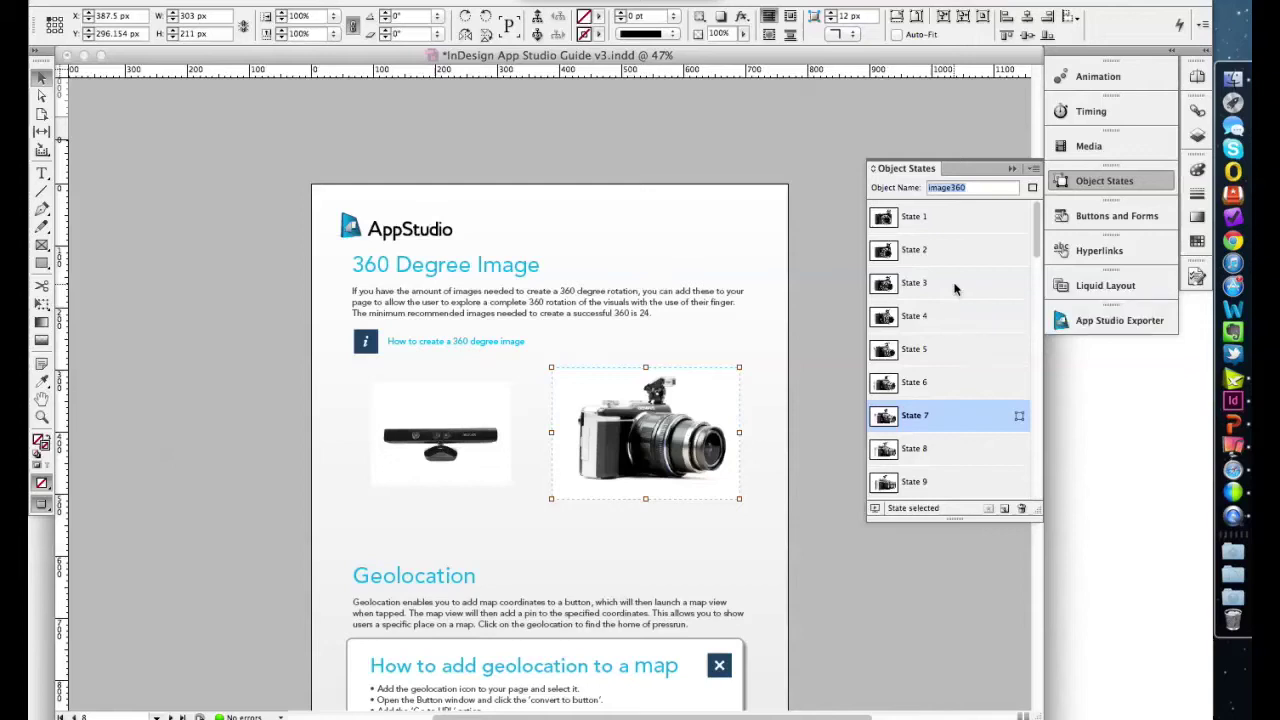
{"action": "left_click", "coordinate": [1080, 182]}
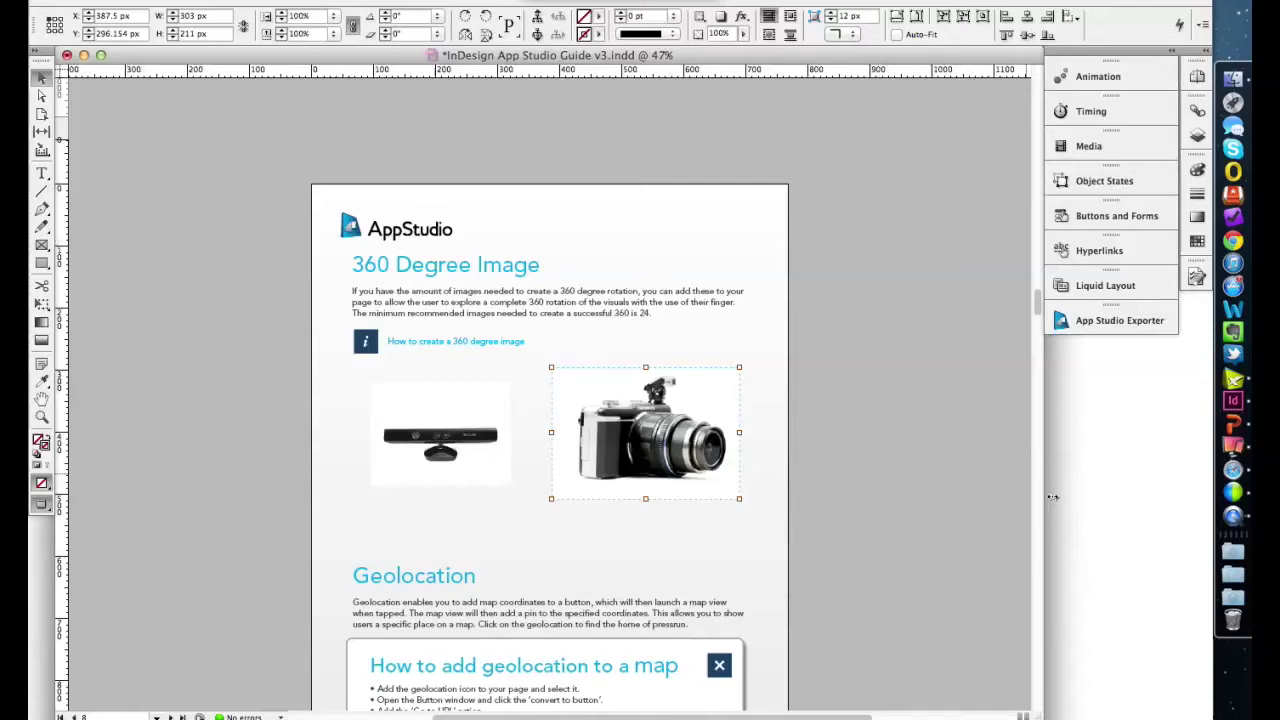
- In the browser, expand Content Creation on the App Studio documentation Home page, then return to InDesign
{"action": "key", "text": "super+Tab"}
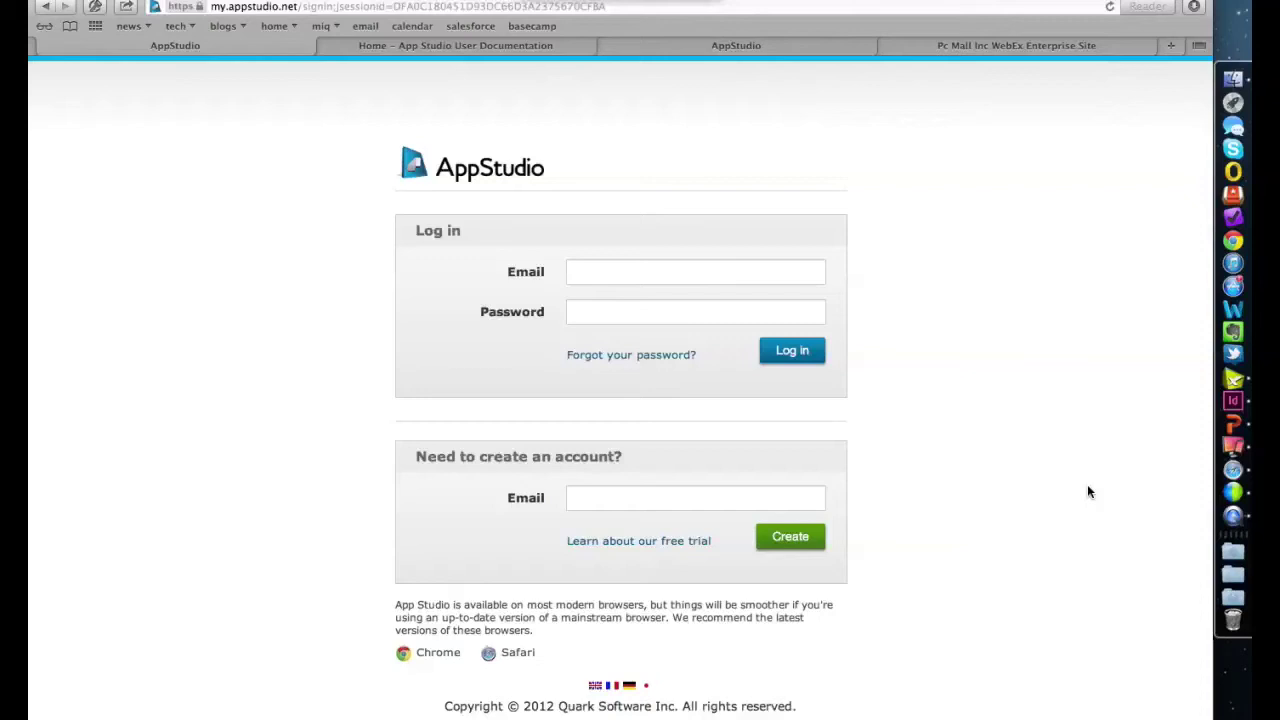
{"action": "left_click", "coordinate": [508, 44]}
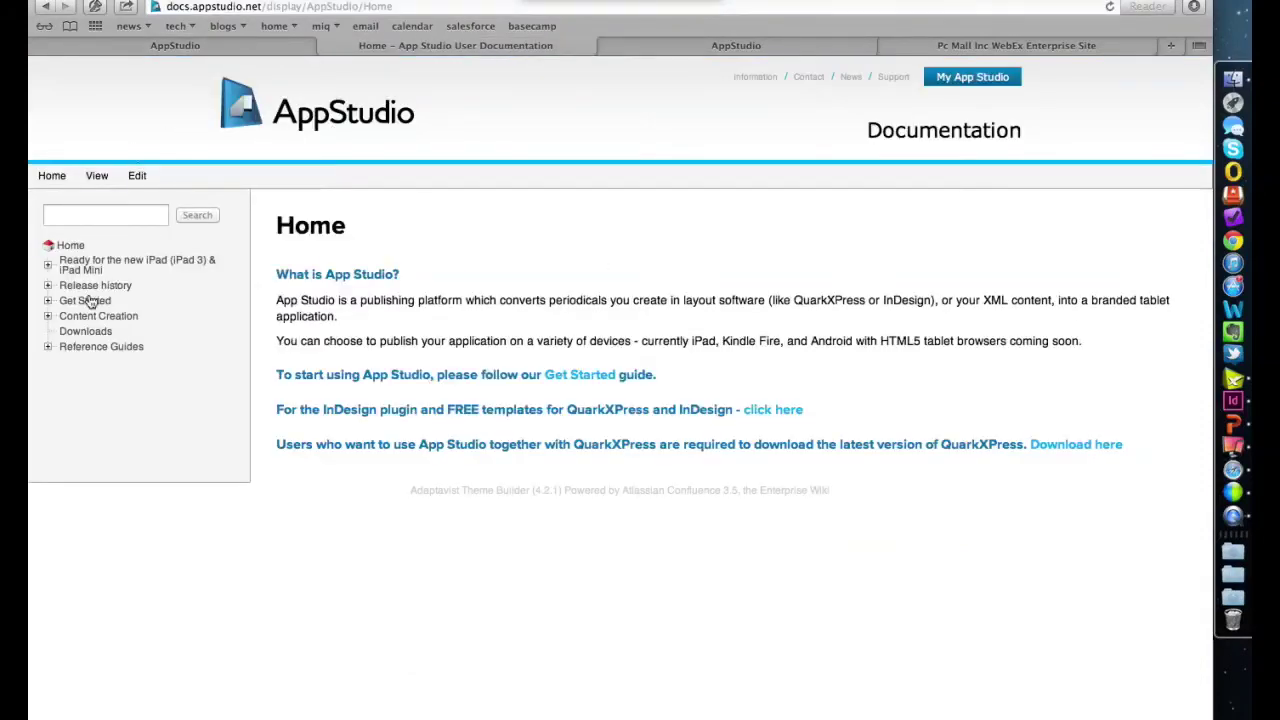
{"action": "left_click", "coordinate": [48, 316]}
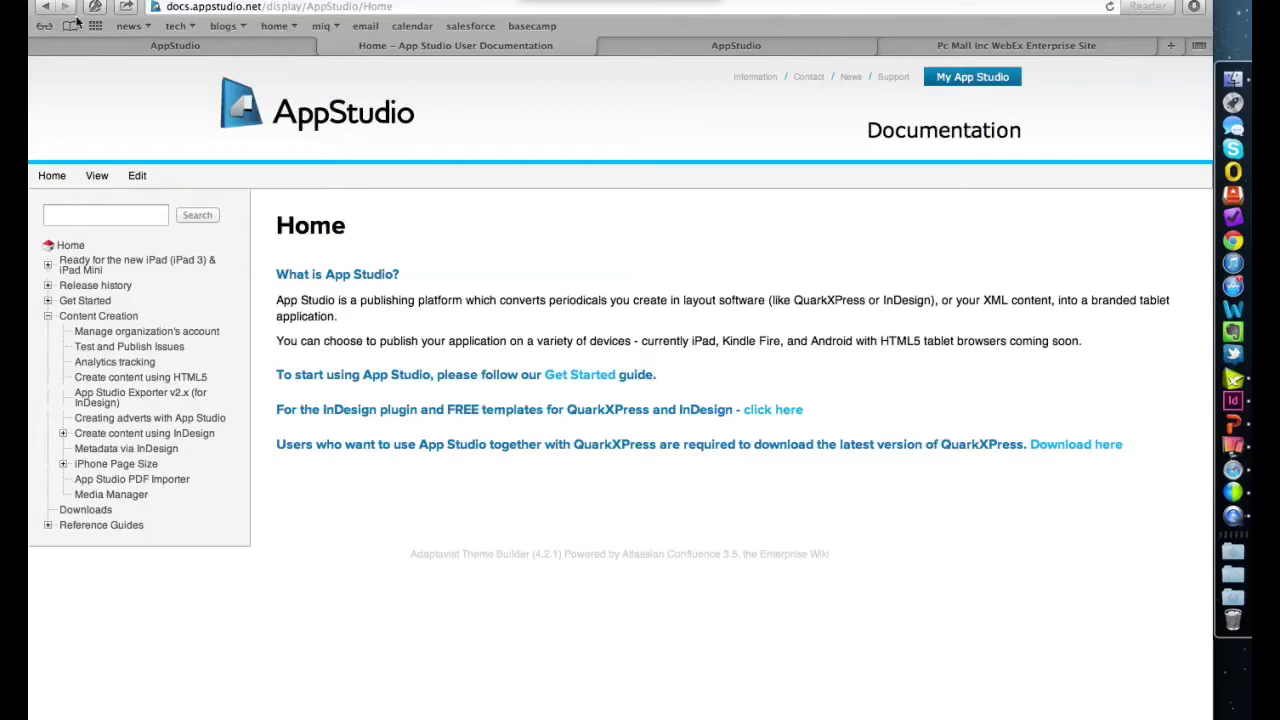
{"action": "key", "text": "super+Tab"}
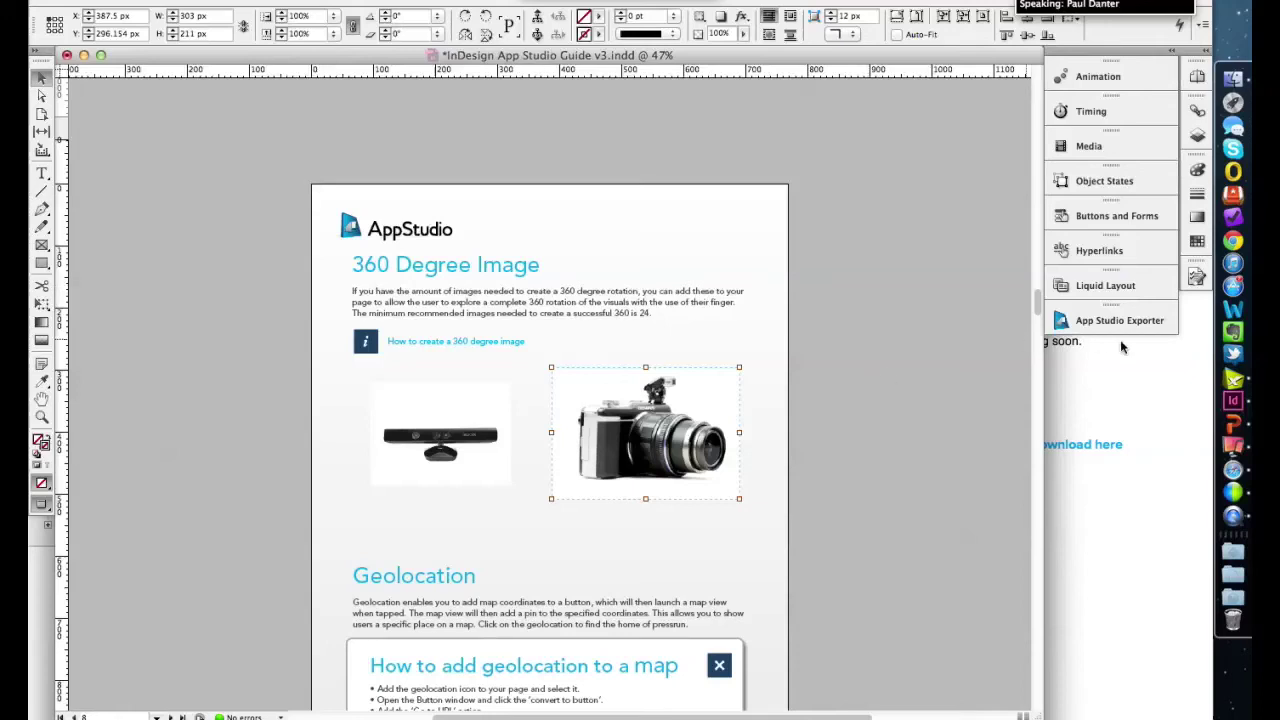
- Leave InDesign for QuarkXPress's 4_Popups.qxp and move the HTML5 interactive palette aside
{"action": "left_click", "coordinate": [84, 56]}
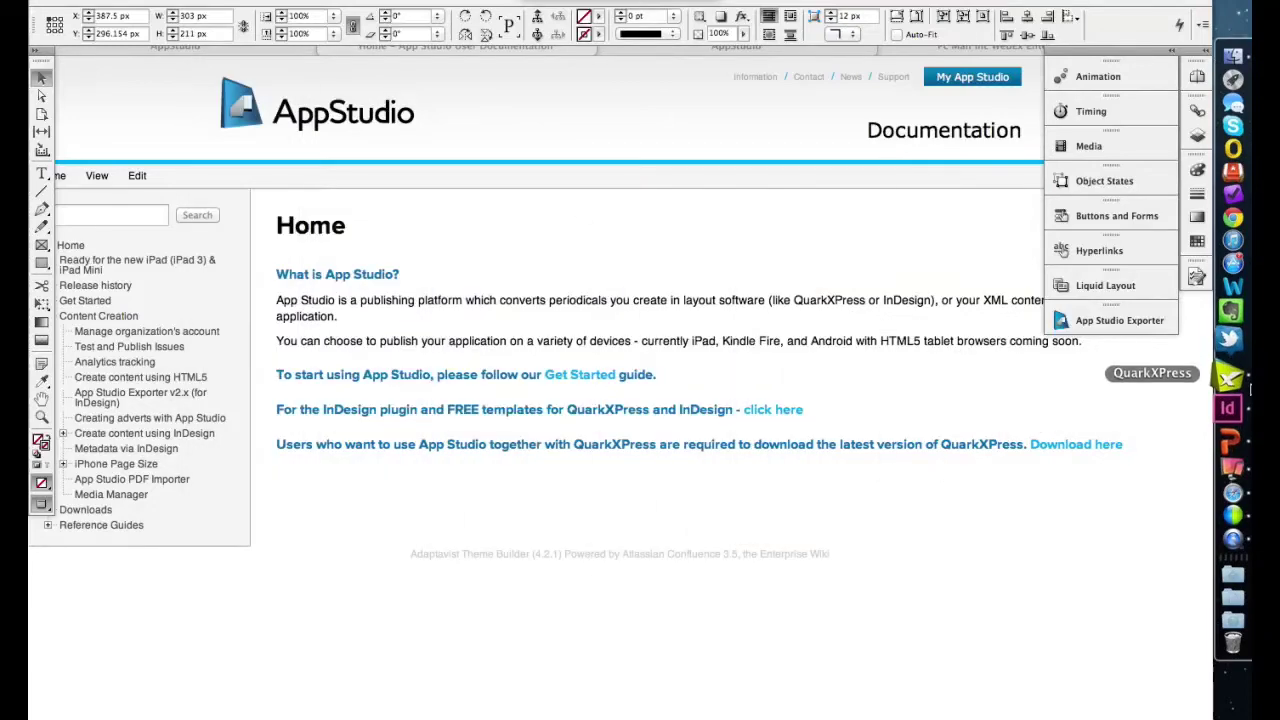
{"action": "left_click", "coordinate": [1232, 378]}
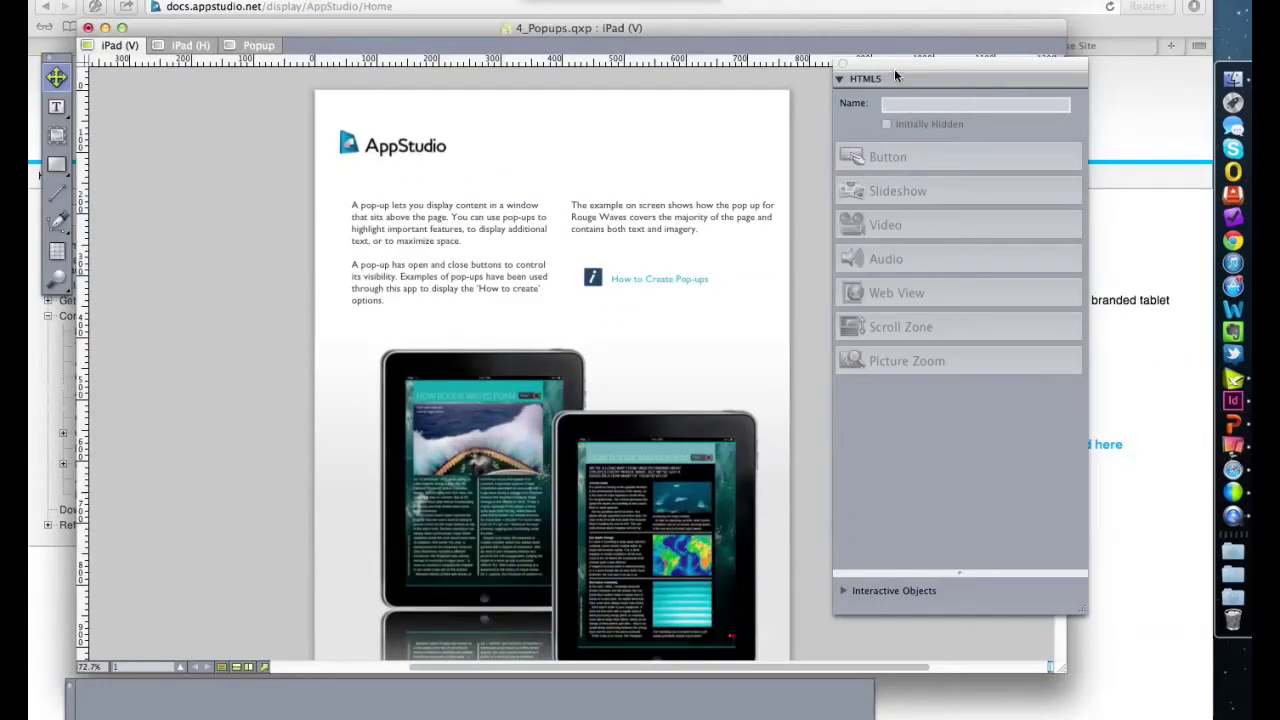
{"action": "left_click_drag", "start_coordinate": [894, 62], "coordinate": [966, 88]}
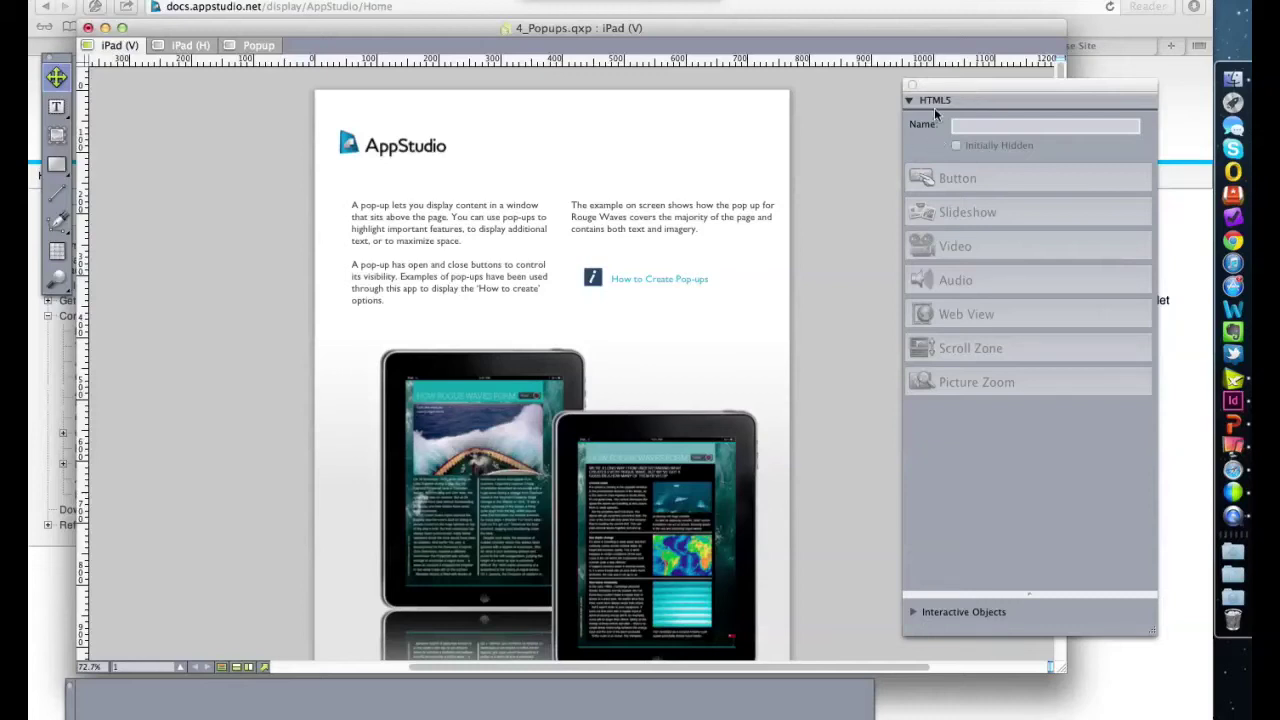
- Collapse and re-expand the HTML5 palette, then select the How to Create Pop-ups button
{"action": "double_click", "coordinate": [951, 94]}
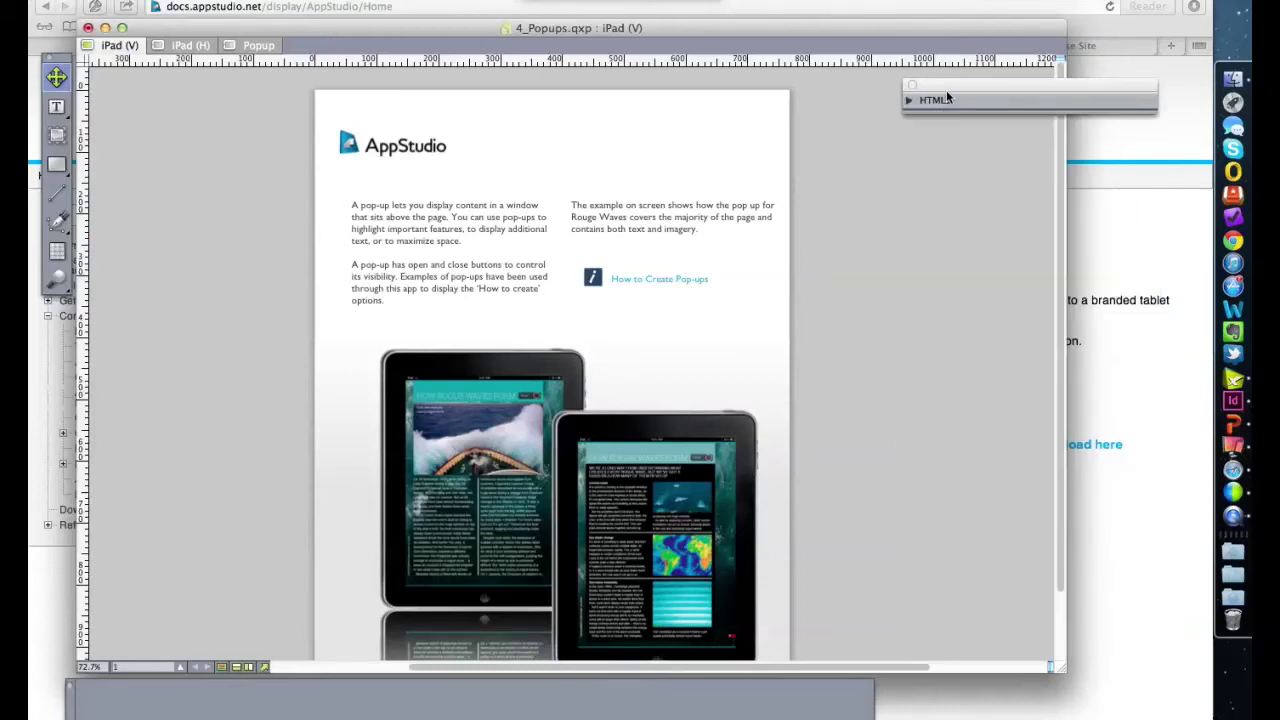
{"action": "left_click", "coordinate": [909, 101]}
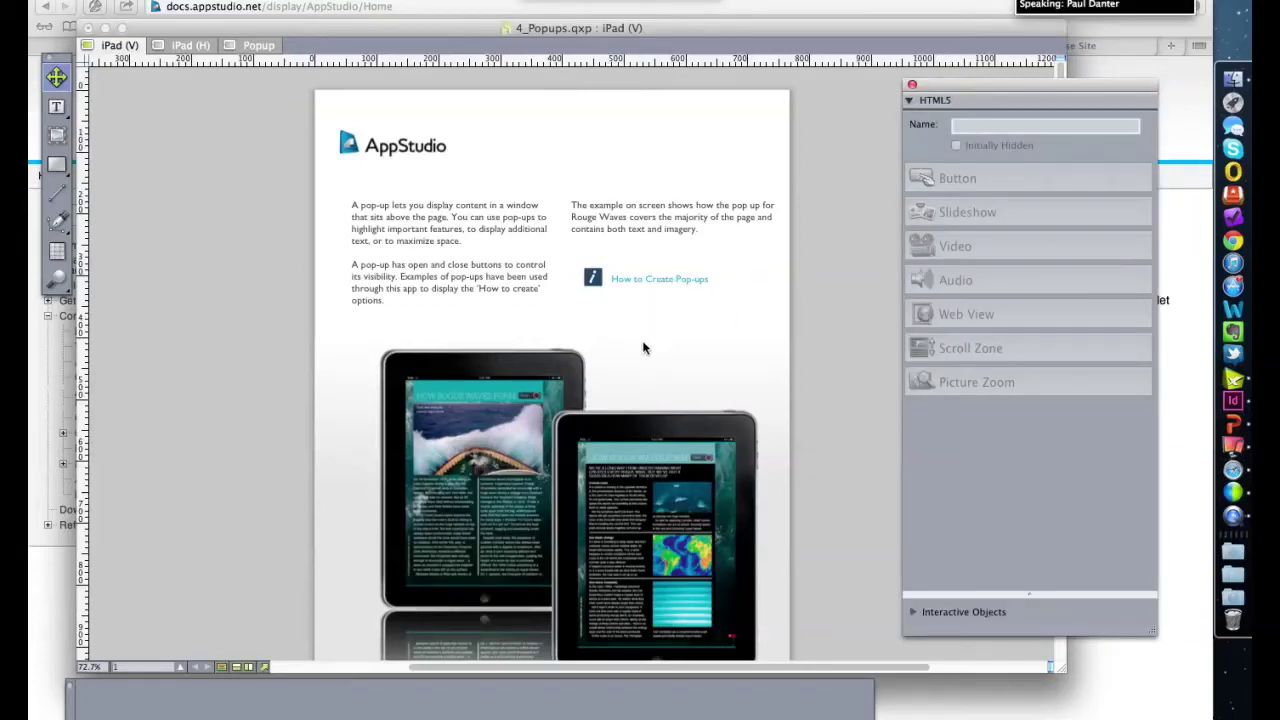
{"action": "left_click", "coordinate": [593, 278]}
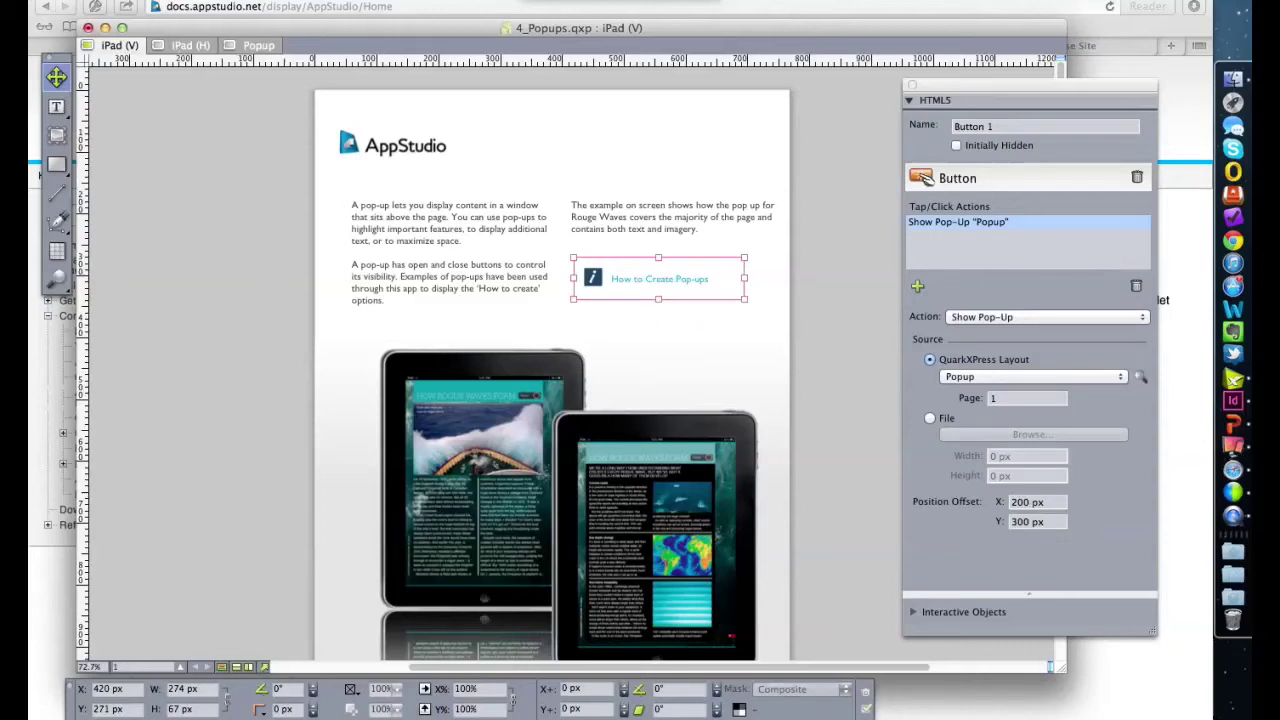
- Keep Show Pop-Up as the button's action and view the Popup layout it opens
{"action": "left_click", "coordinate": [1000, 318]}
{"action": "left_click", "coordinate": [1001, 321]}
{"action": "left_click", "coordinate": [250, 47]}
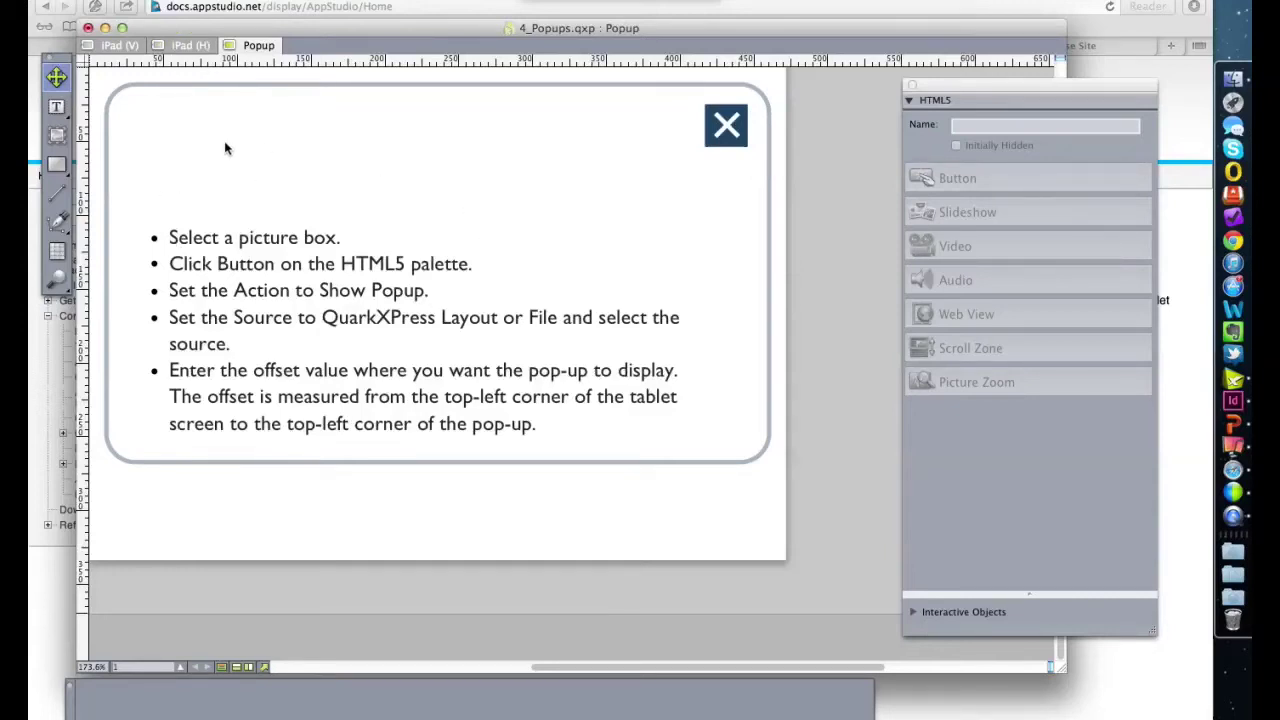
- Return to the iPad (V) layout and bring the 3_Video_&_Audio.qxp project forward
{"action": "left_click", "coordinate": [117, 46]}
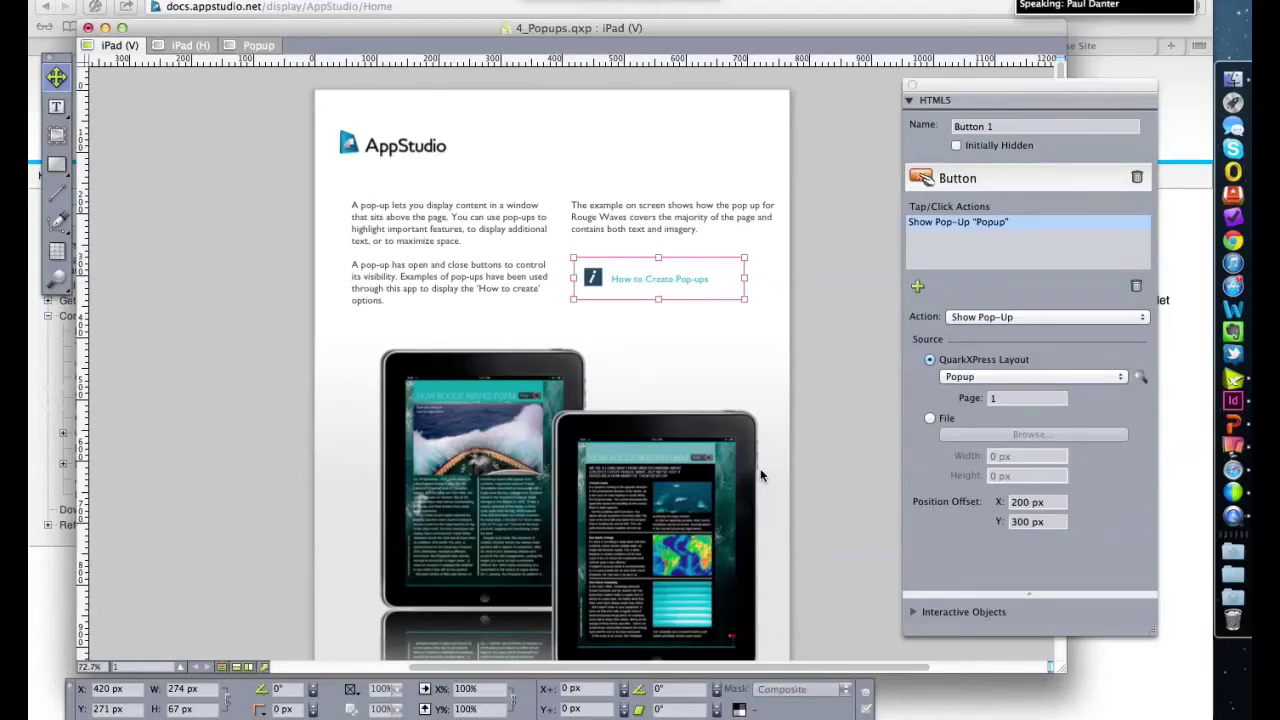
{"action": "right_click", "coordinate": [1228, 388]}
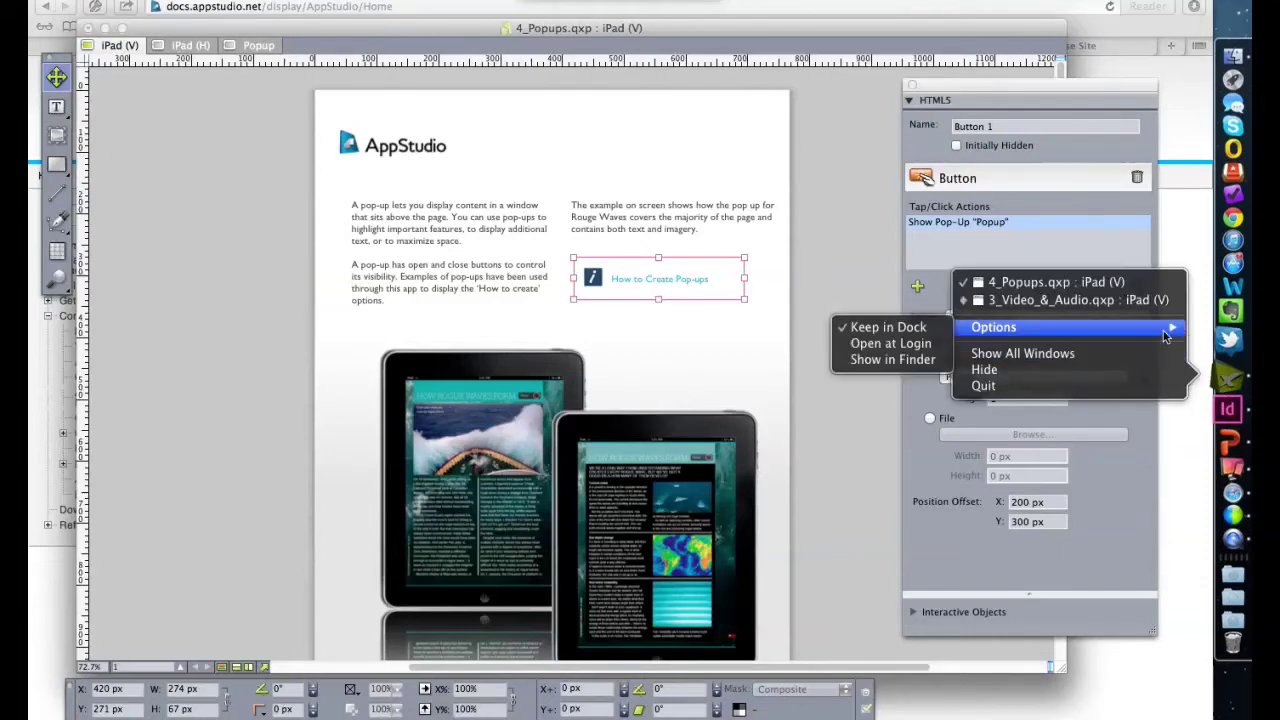
{"action": "left_click", "coordinate": [1146, 302]}
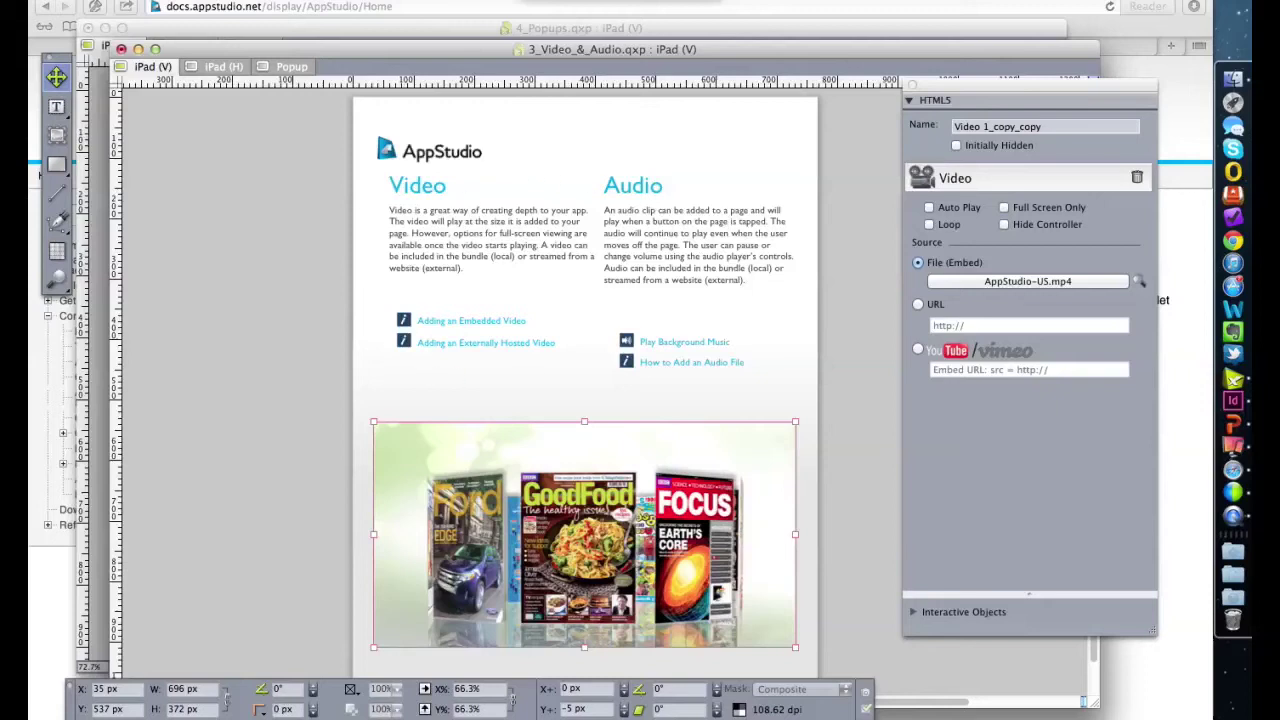
- Check the video's embedded AppStudio-US.mp4 source, then inspect the Play Background Music button's Music.mp3 action
{"action": "left_click", "coordinate": [1004, 282]}
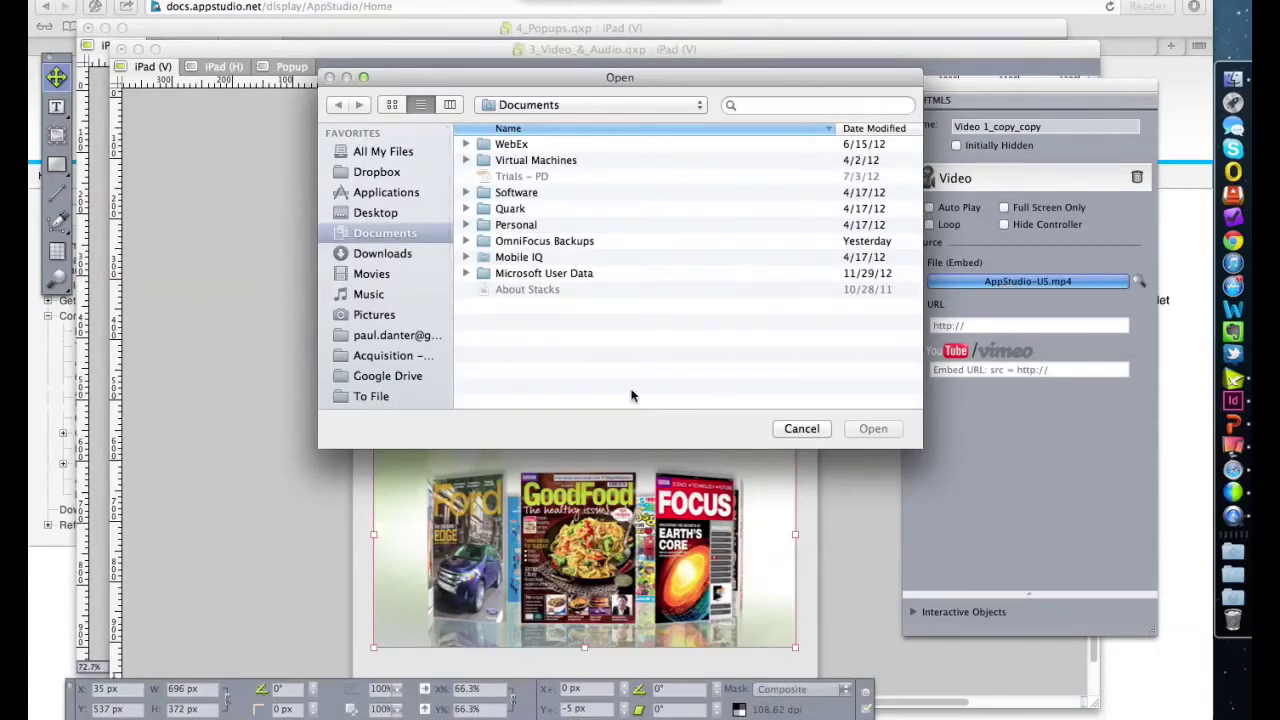
{"action": "left_click", "coordinate": [801, 428]}
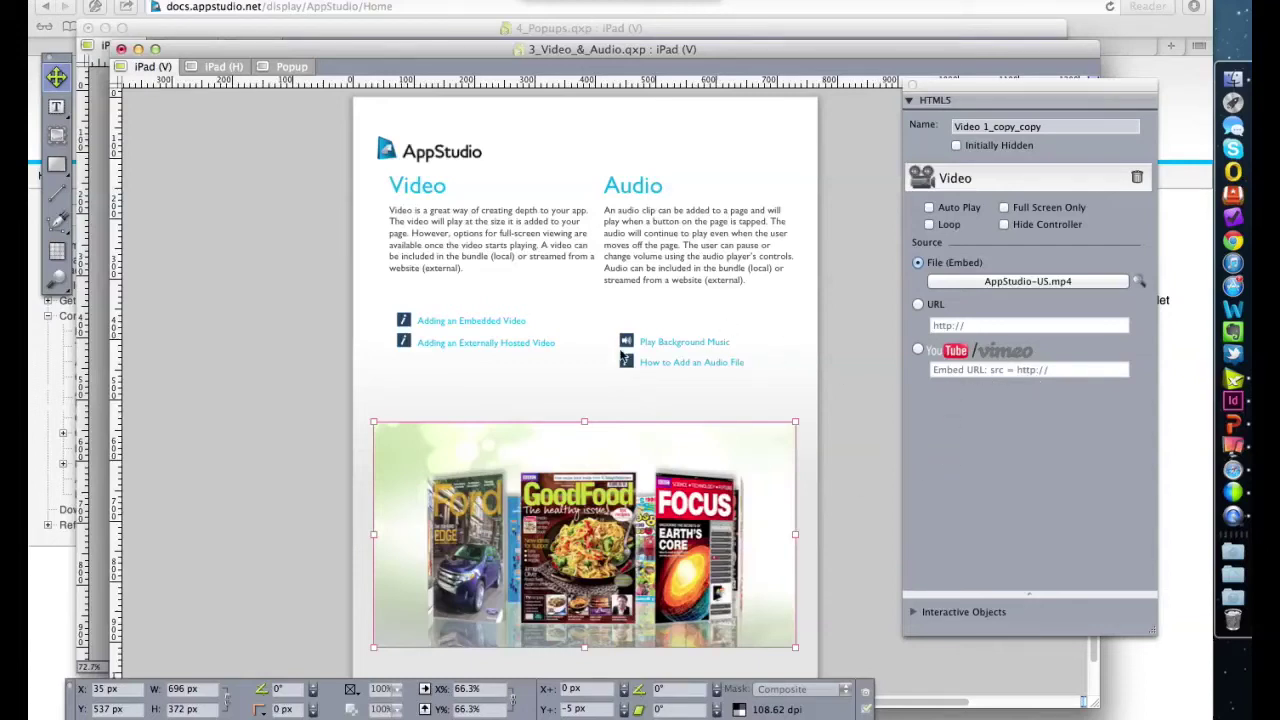
{"action": "left_click", "coordinate": [651, 343]}
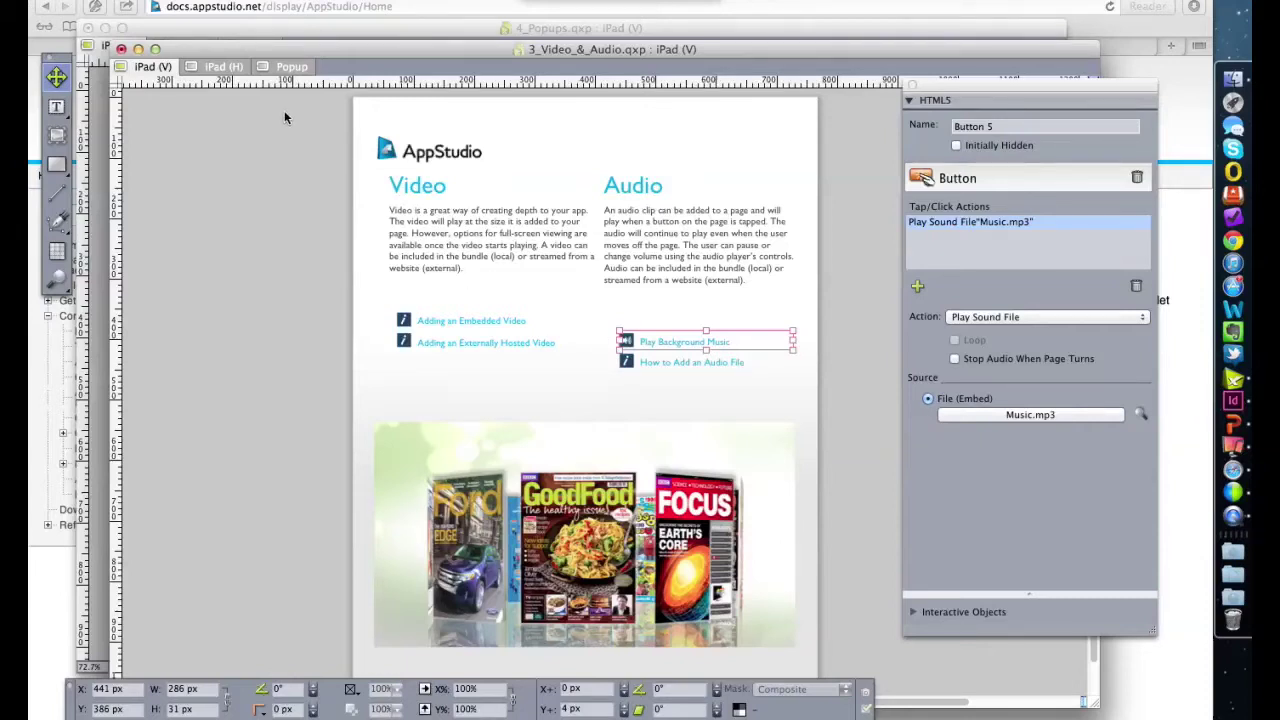
- Close the HTML5 palette, 3_Video_&_Audio.qxp and 4_Popups.qxp without saving, then return to InDesign
{"action": "left_click", "coordinate": [911, 86]}
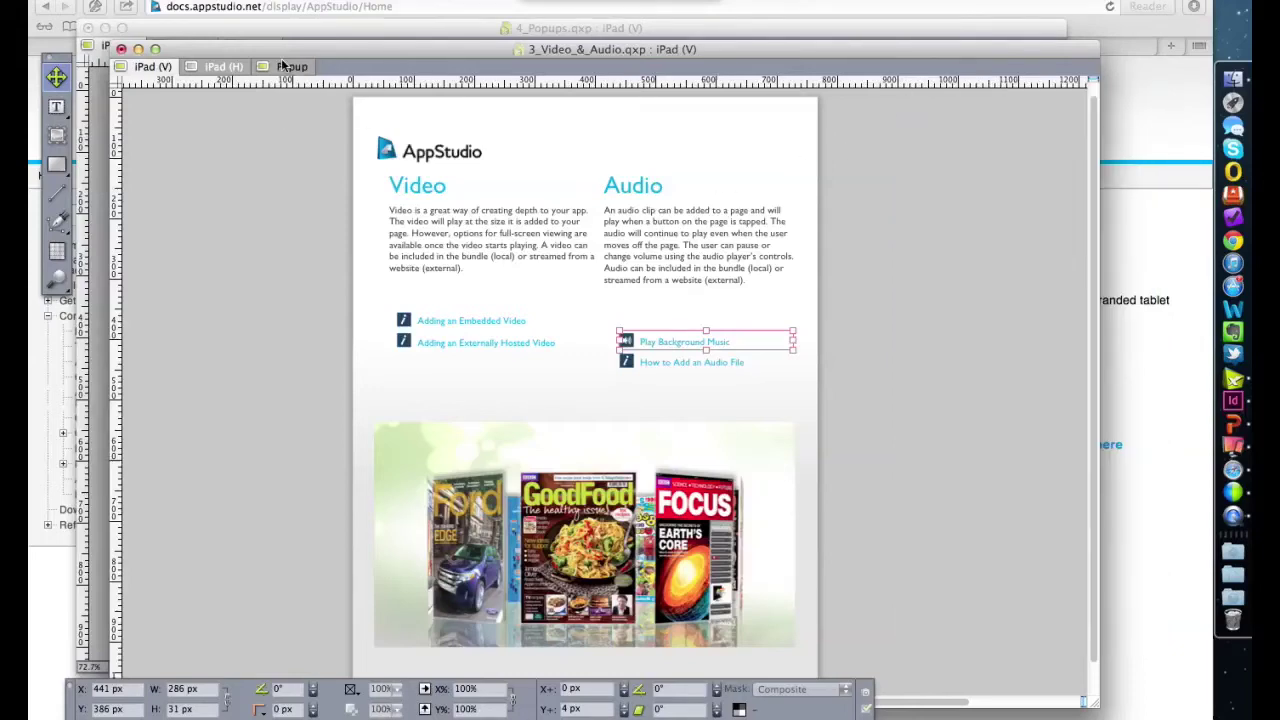
{"action": "left_click", "coordinate": [120, 49]}
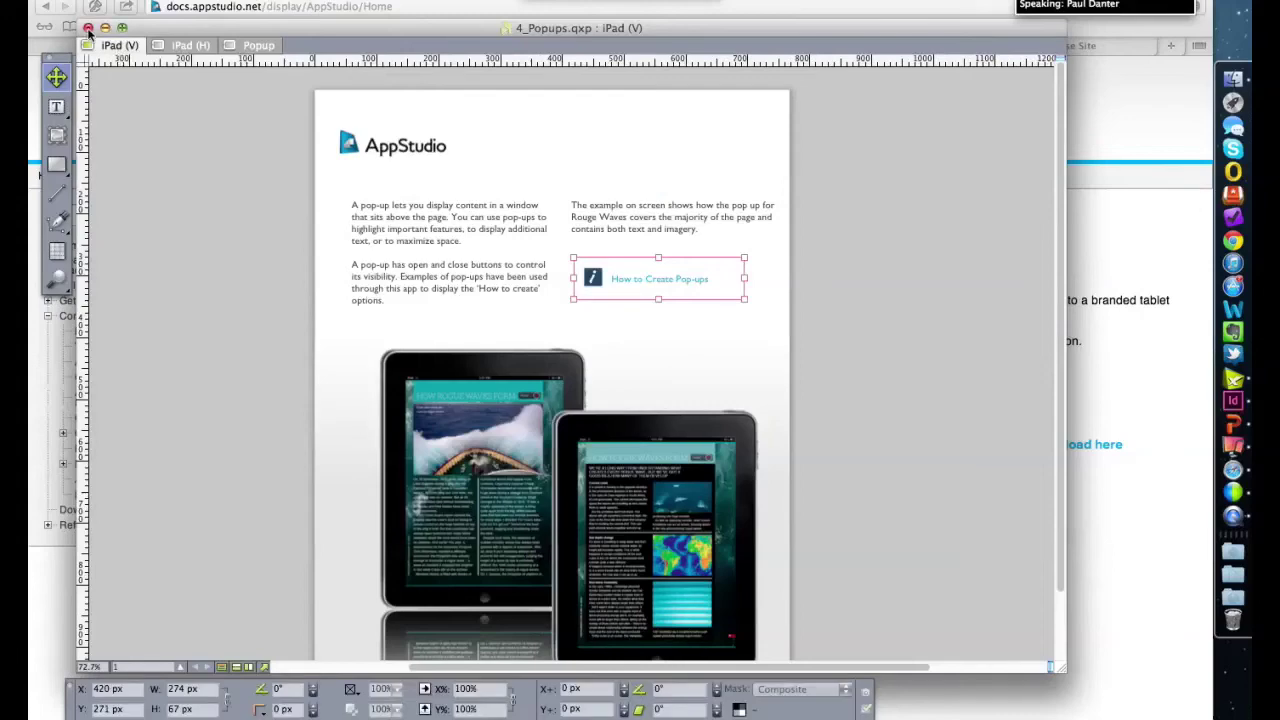
{"action": "left_click", "coordinate": [88, 28]}
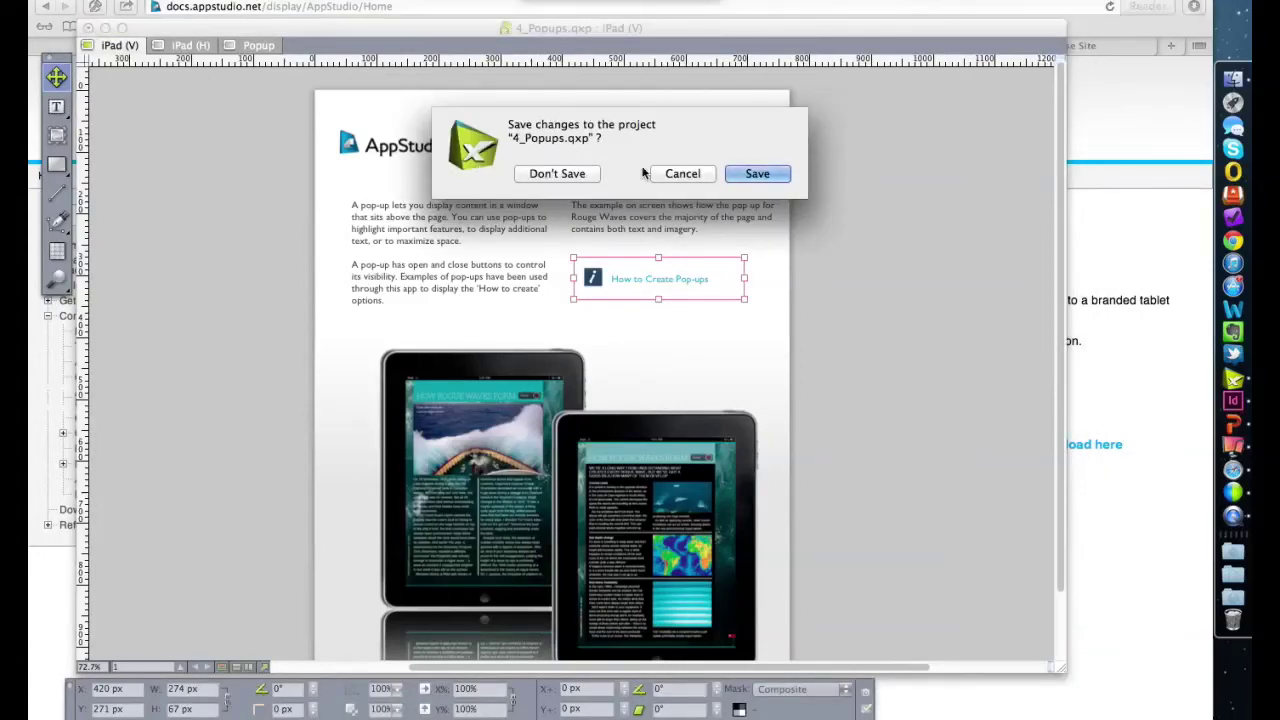
{"action": "left_click", "coordinate": [590, 173]}
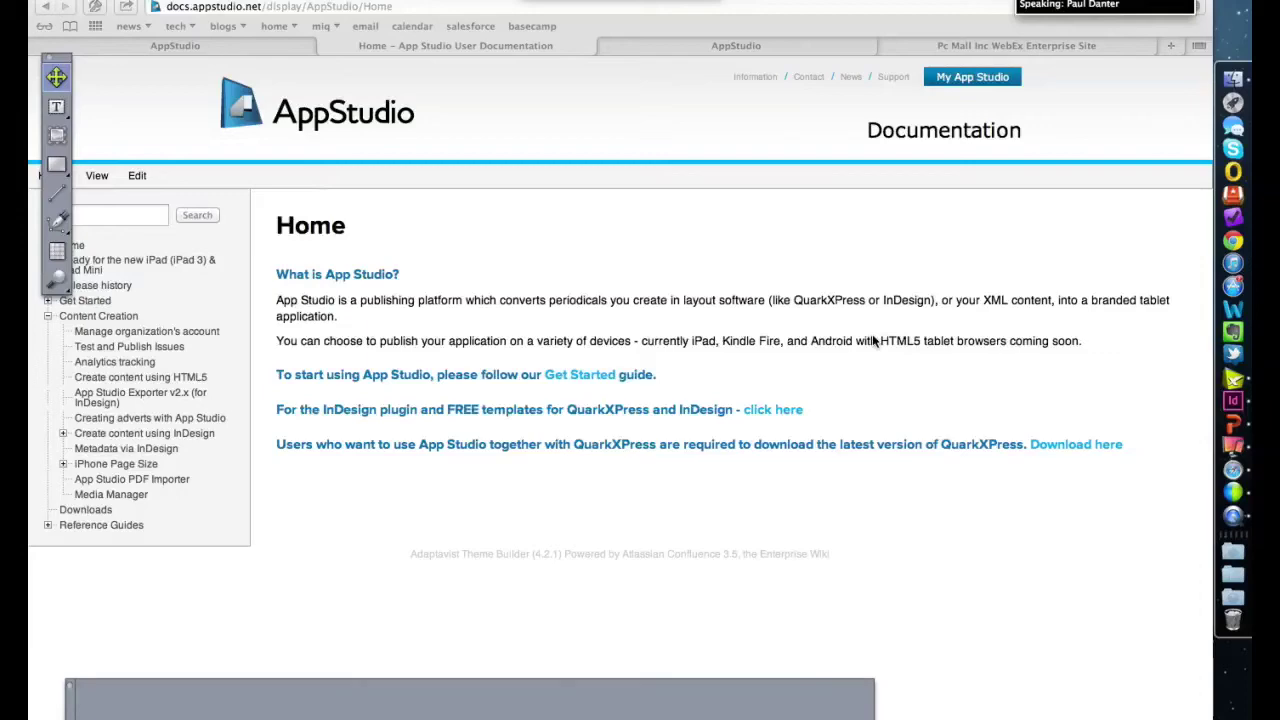
{"action": "left_click", "coordinate": [1228, 402]}
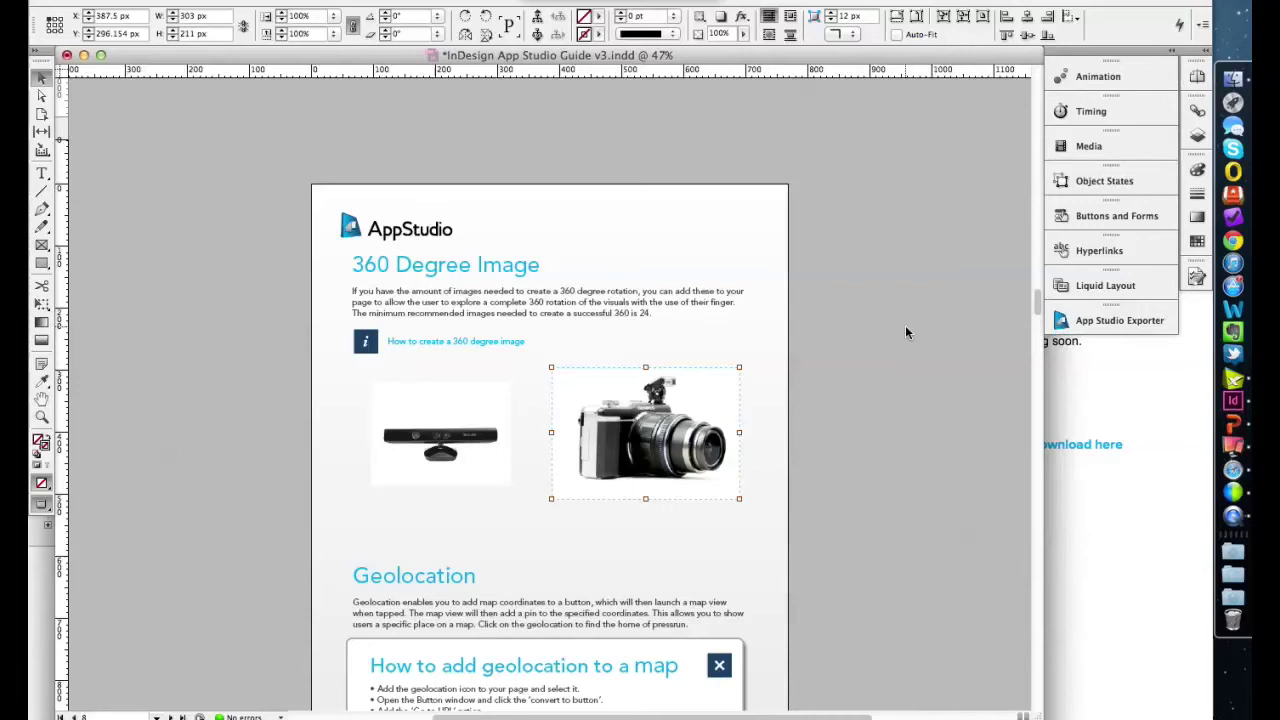
{"action": "left_click", "coordinate": [1091, 321]}
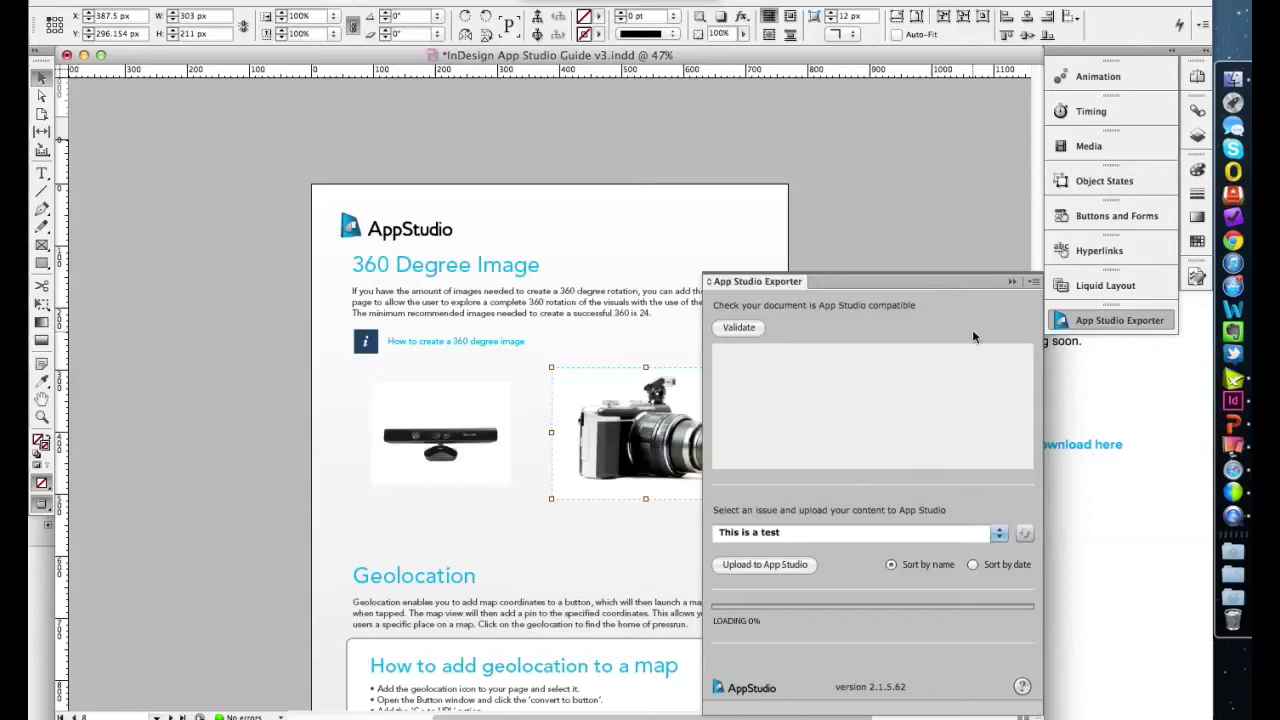
{"action": "left_click", "coordinate": [1011, 280]}
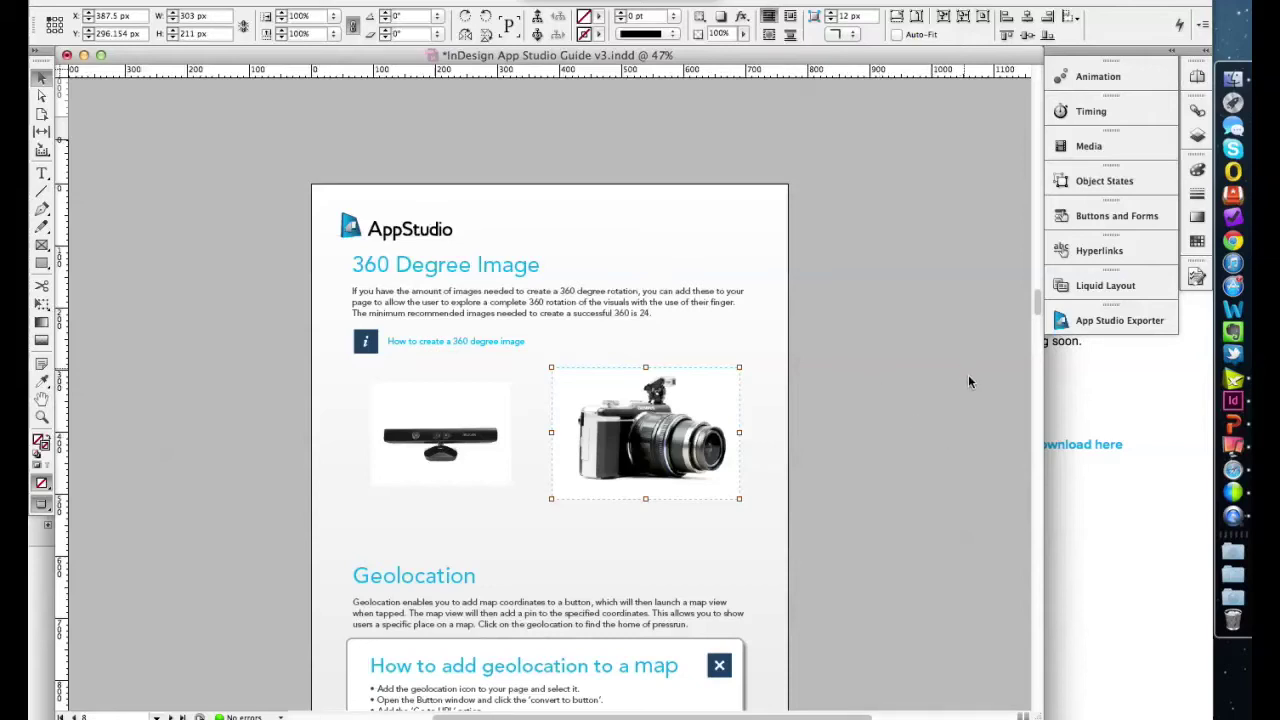
- In Safari's AppStudio tab, log in with the account e-mail and password
{"action": "left_click", "coordinate": [1233, 470]}
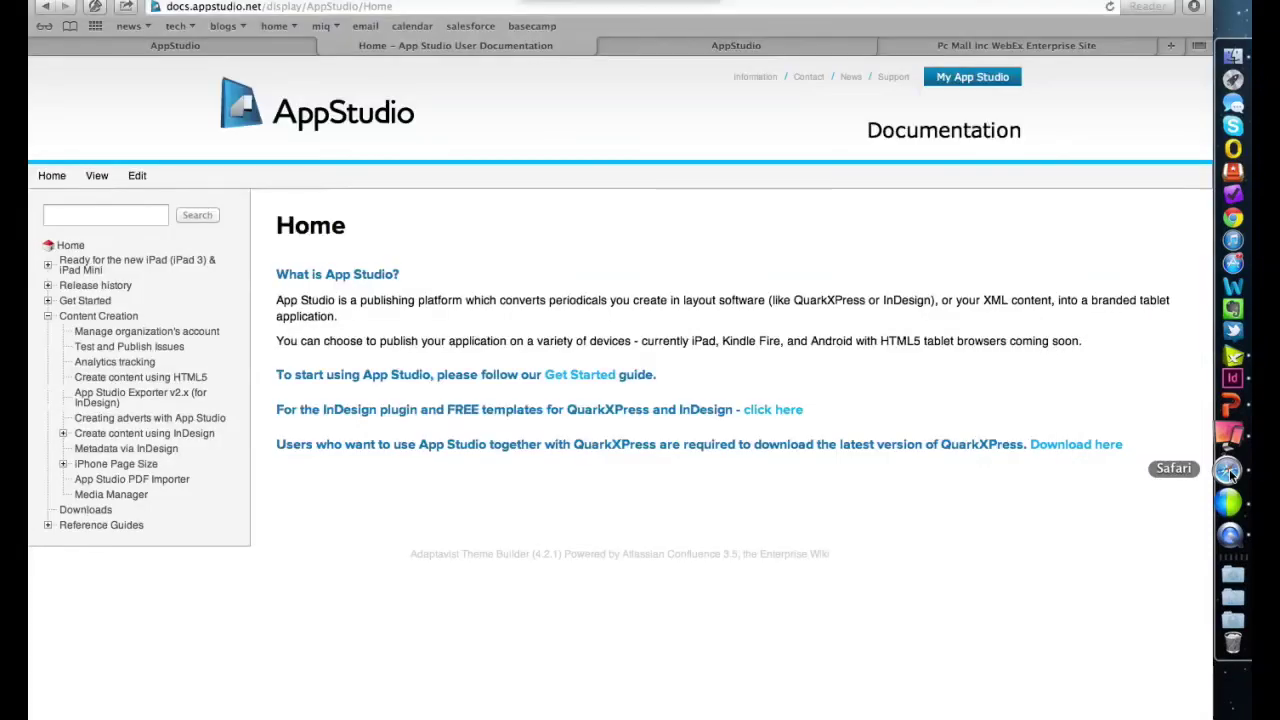
{"action": "left_click", "coordinate": [214, 44]}
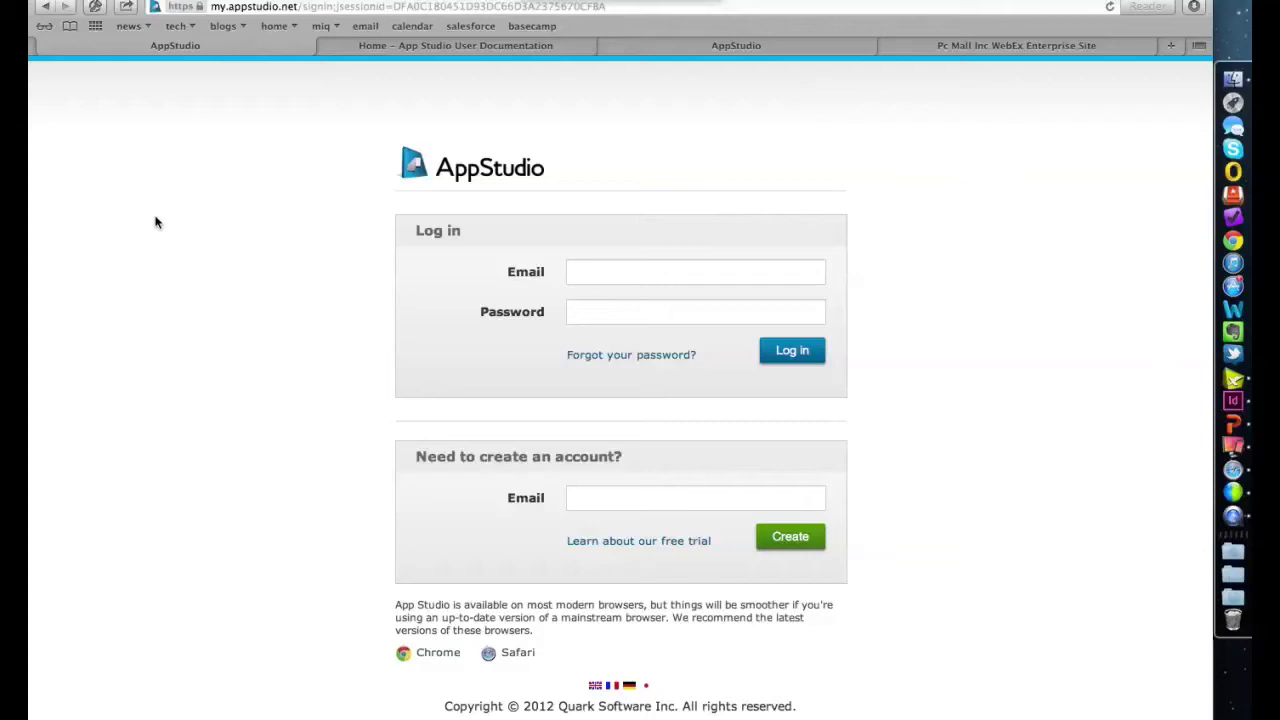
{"action": "left_click", "coordinate": [604, 276]}
{"action": "key", "text": "Tab"}
{"action": "type", "text": "•••"}
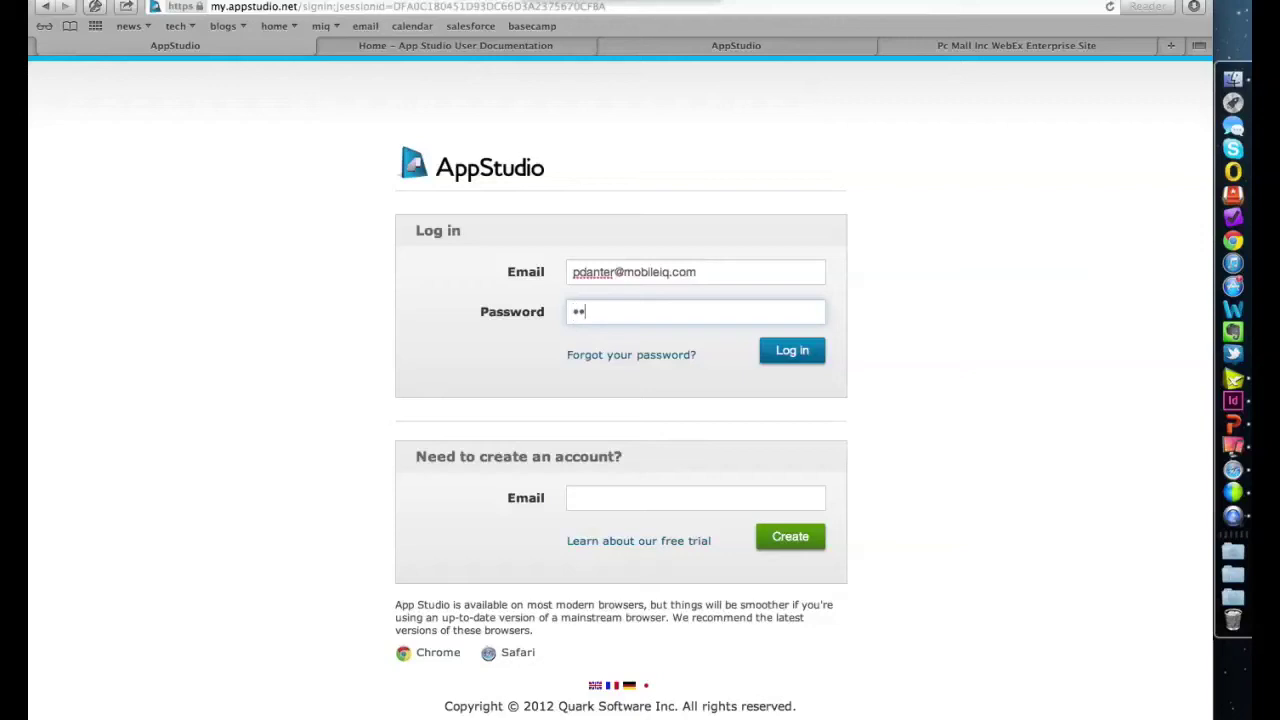
{"action": "type", "text": "•••••"}
{"action": "key", "text": "Return"}
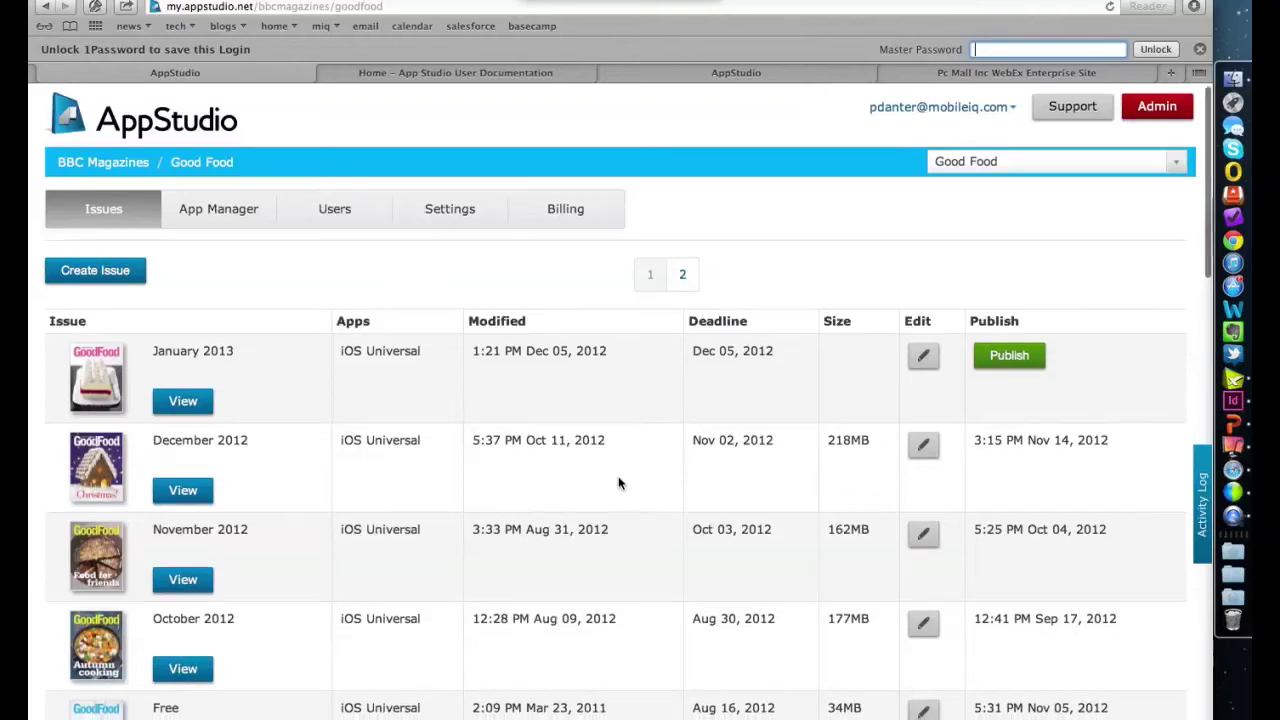
{"action": "scroll", "coordinate": [618, 483], "scroll_direction": "down", "scroll_amount": 3}
{"action": "scroll", "coordinate": [618, 483], "scroll_direction": "up", "scroll_amount": 3}
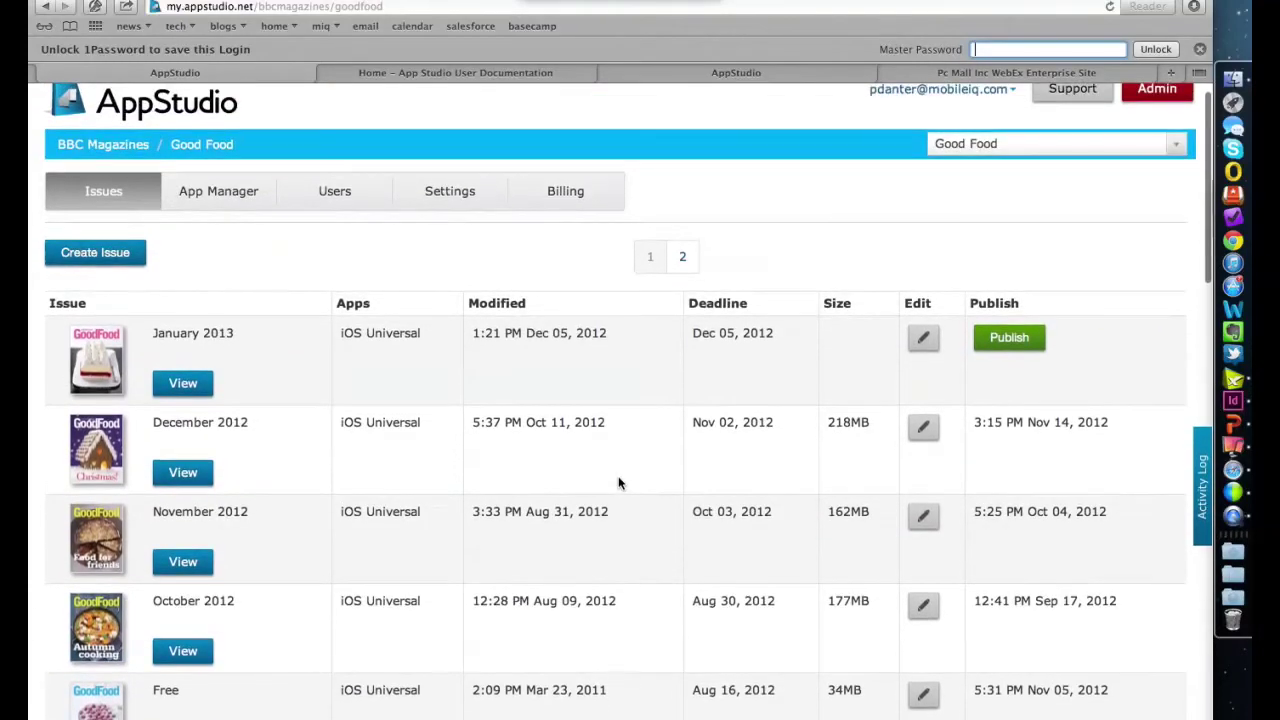
{"action": "scroll", "coordinate": [366, 374], "scroll_direction": "down", "scroll_amount": 4}
{"action": "scroll", "coordinate": [367, 373], "scroll_direction": "down", "scroll_amount": 8}
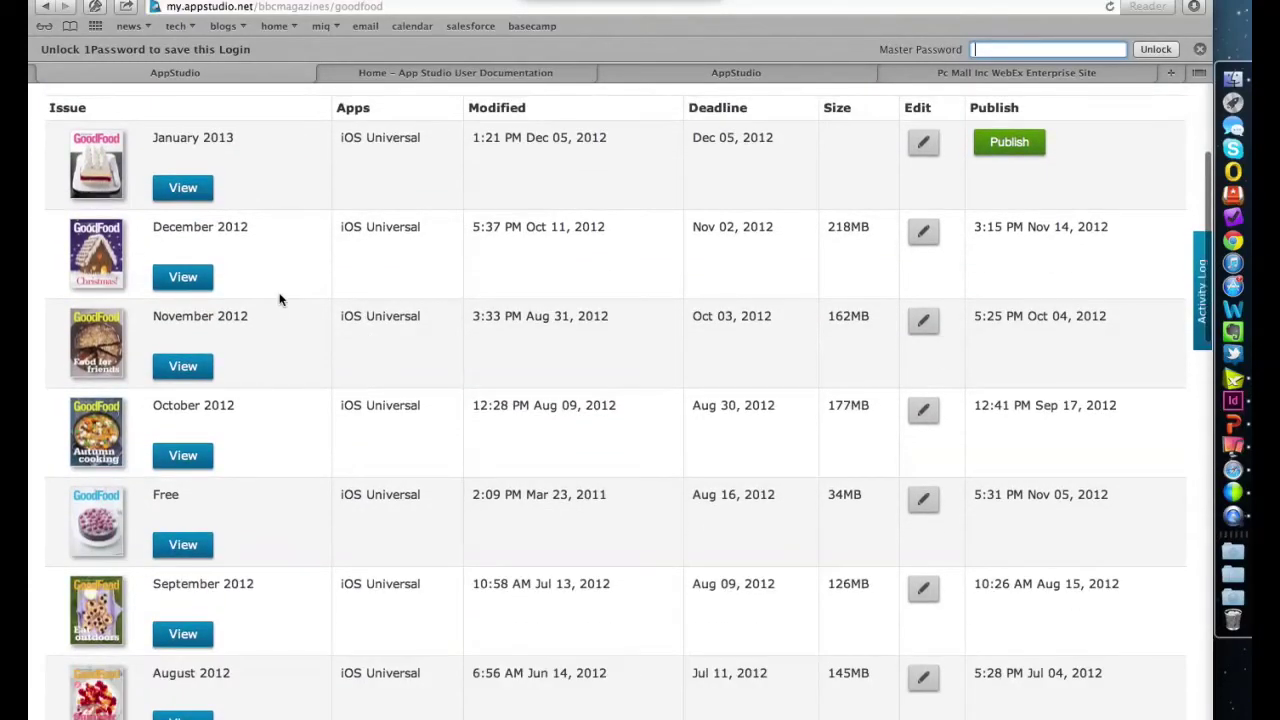
{"action": "scroll", "coordinate": [254, 582], "scroll_direction": "up", "scroll_amount": 5}
{"action": "scroll", "coordinate": [254, 580], "scroll_direction": "down", "scroll_amount": 5}
{"action": "scroll", "coordinate": [254, 580], "scroll_direction": "up", "scroll_amount": 6}
{"action": "scroll", "coordinate": [253, 583], "scroll_direction": "down", "scroll_amount": 1}
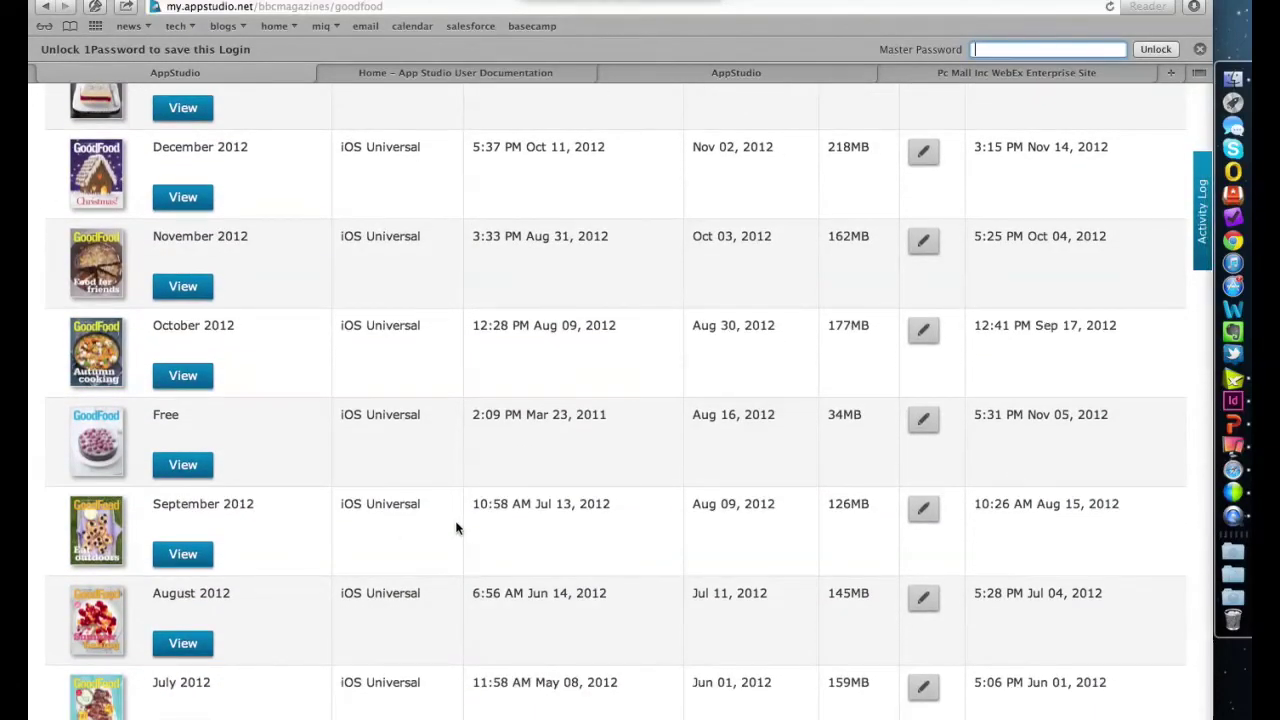
{"action": "scroll", "coordinate": [435, 432], "scroll_direction": "up", "scroll_amount": 6}
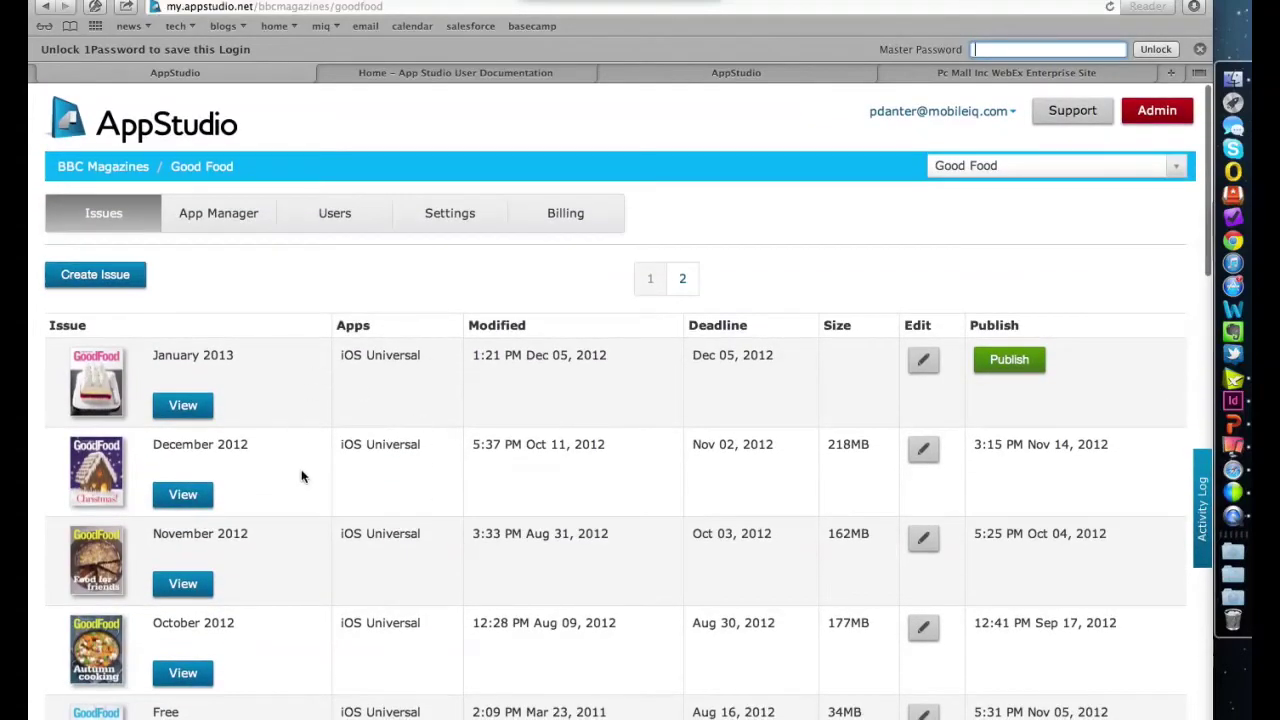
{"action": "scroll", "coordinate": [362, 594], "scroll_direction": "down", "scroll_amount": 1}
{"action": "scroll", "coordinate": [362, 594], "scroll_direction": "up", "scroll_amount": 1}
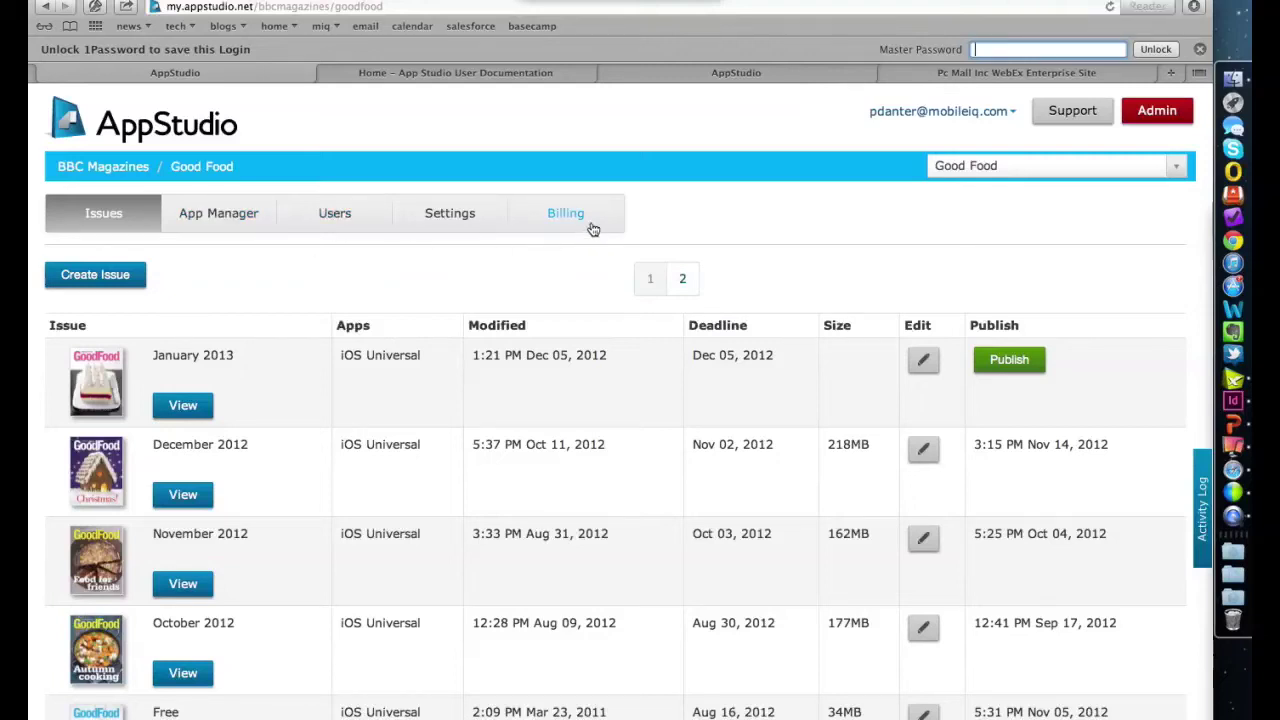
- Open App Manager and scroll through the iOS Universal, Kindle Fire and Android Universal builds
{"action": "left_click", "coordinate": [219, 216]}
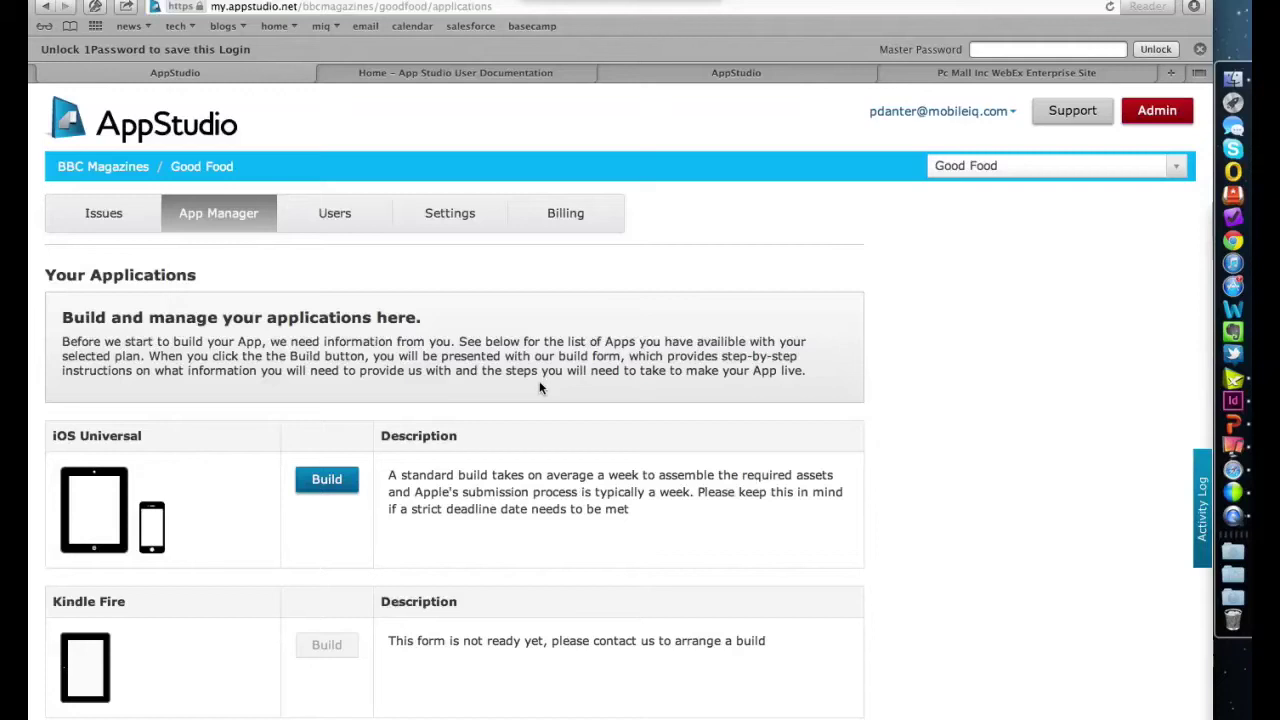
{"action": "scroll", "coordinate": [554, 389], "scroll_direction": "down", "scroll_amount": 5}
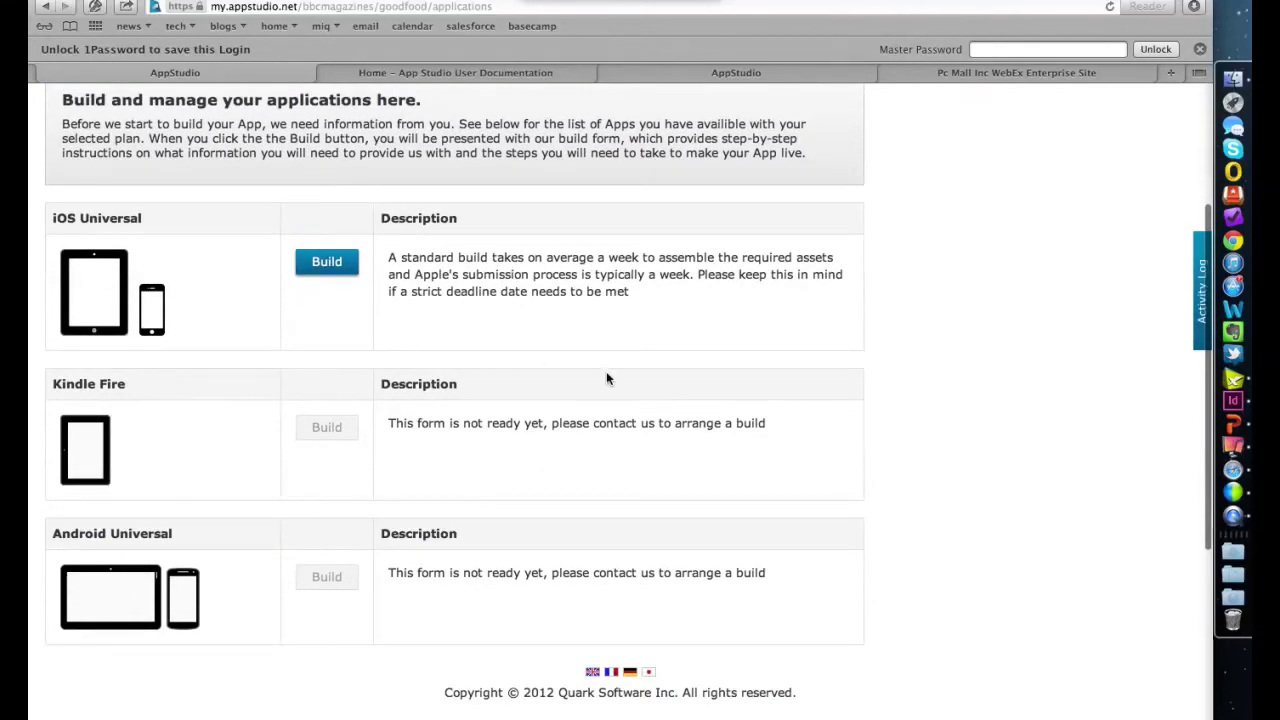
{"action": "scroll", "coordinate": [606, 378], "scroll_direction": "up", "scroll_amount": 5}
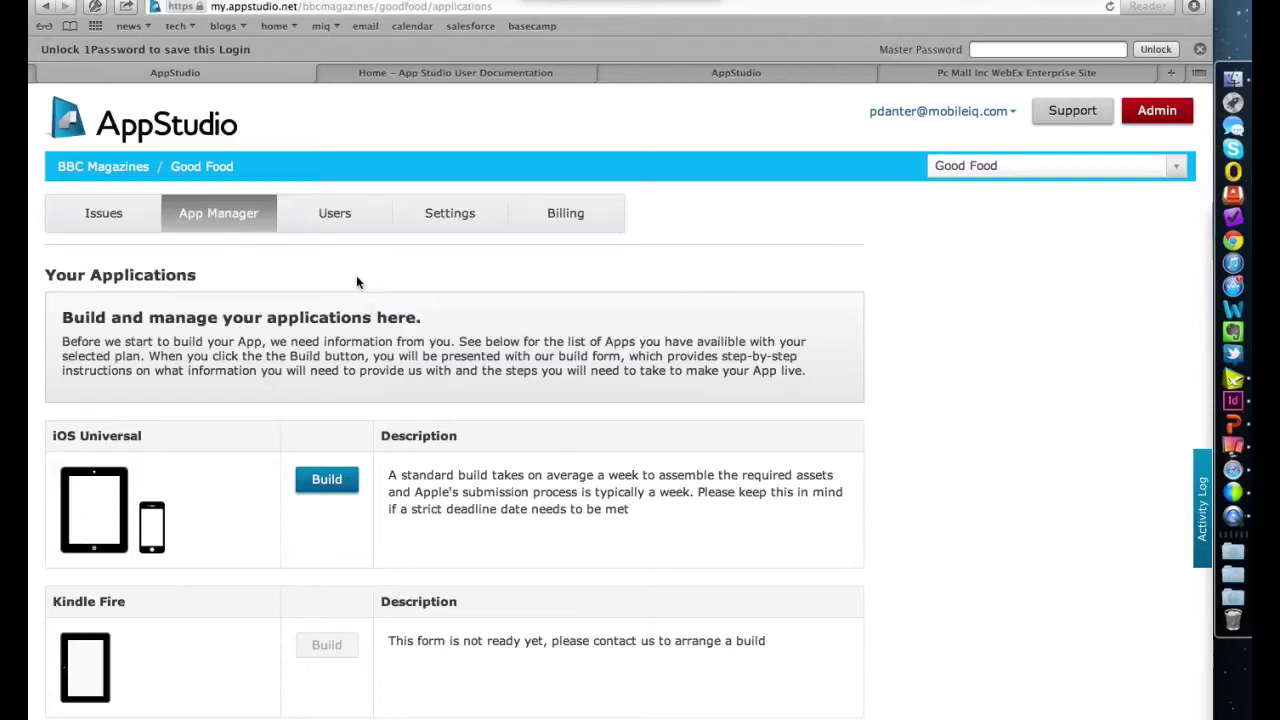
- Look over the portal's Users list
{"action": "left_click", "coordinate": [333, 211]}
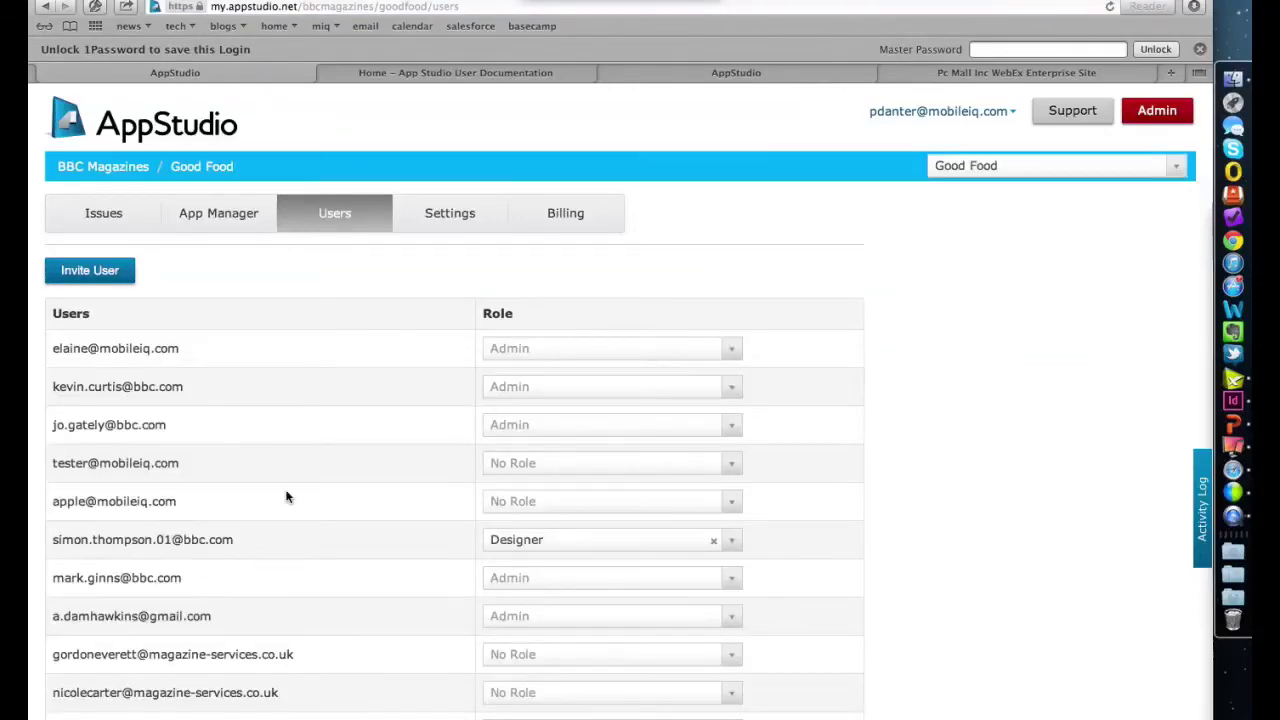
{"action": "scroll", "coordinate": [286, 491], "scroll_direction": "down", "scroll_amount": 5}
{"action": "scroll", "coordinate": [286, 491], "scroll_direction": "up", "scroll_amount": 5}
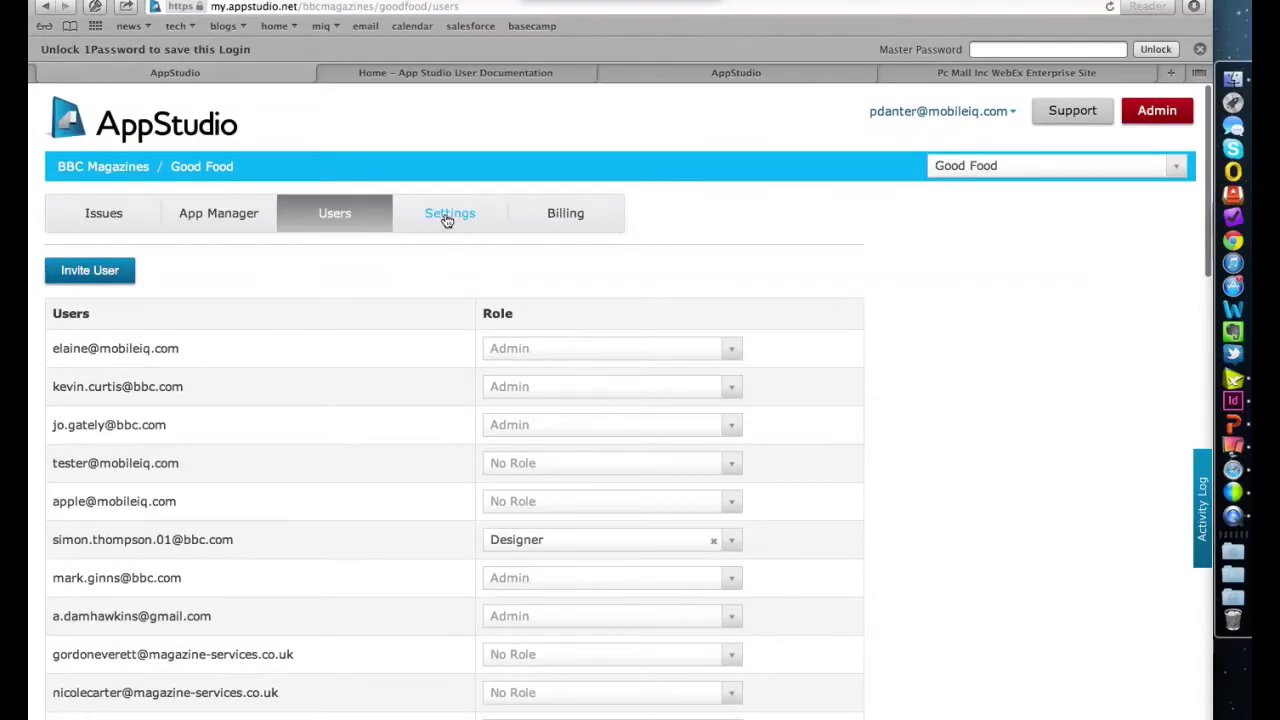
- Open Good Food's Settings and expand Sections to review section names and colours like #8075a9
{"action": "left_click", "coordinate": [444, 213]}
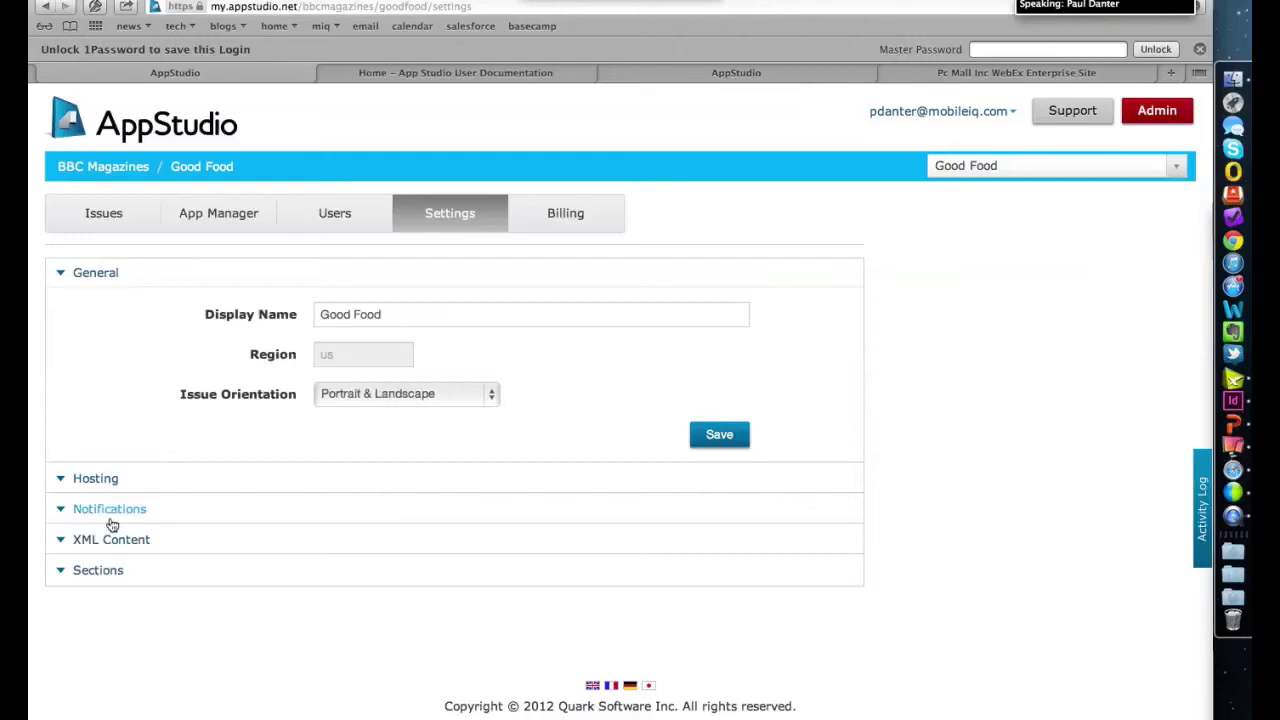
{"action": "left_click", "coordinate": [103, 569]}
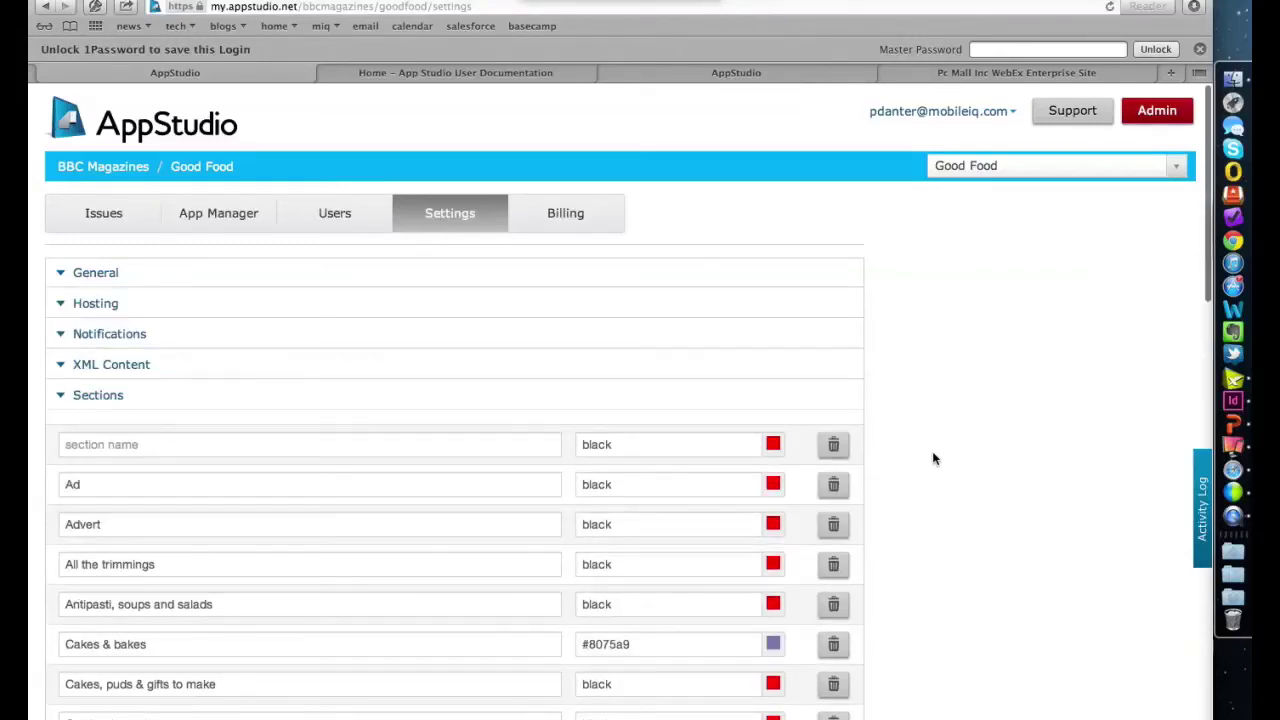
{"action": "scroll", "coordinate": [933, 458], "scroll_direction": "down", "scroll_amount": 5}
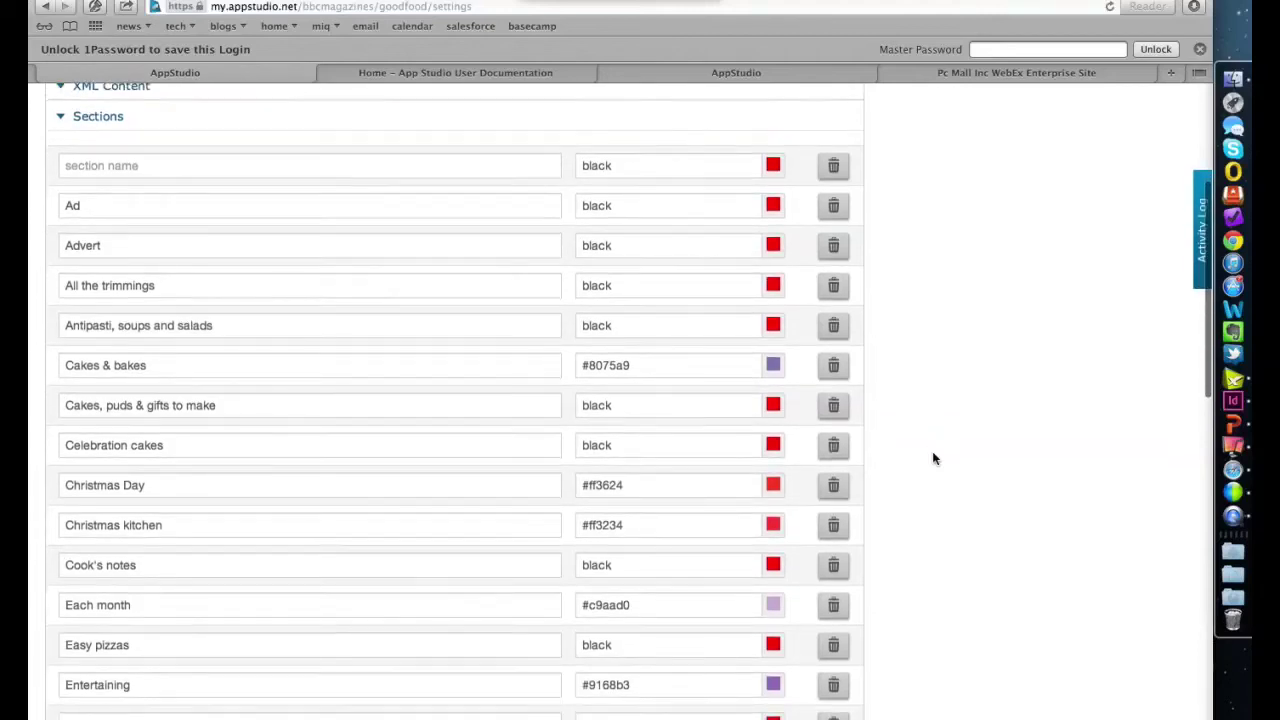
{"action": "scroll", "coordinate": [933, 458], "scroll_direction": "down", "scroll_amount": 1}
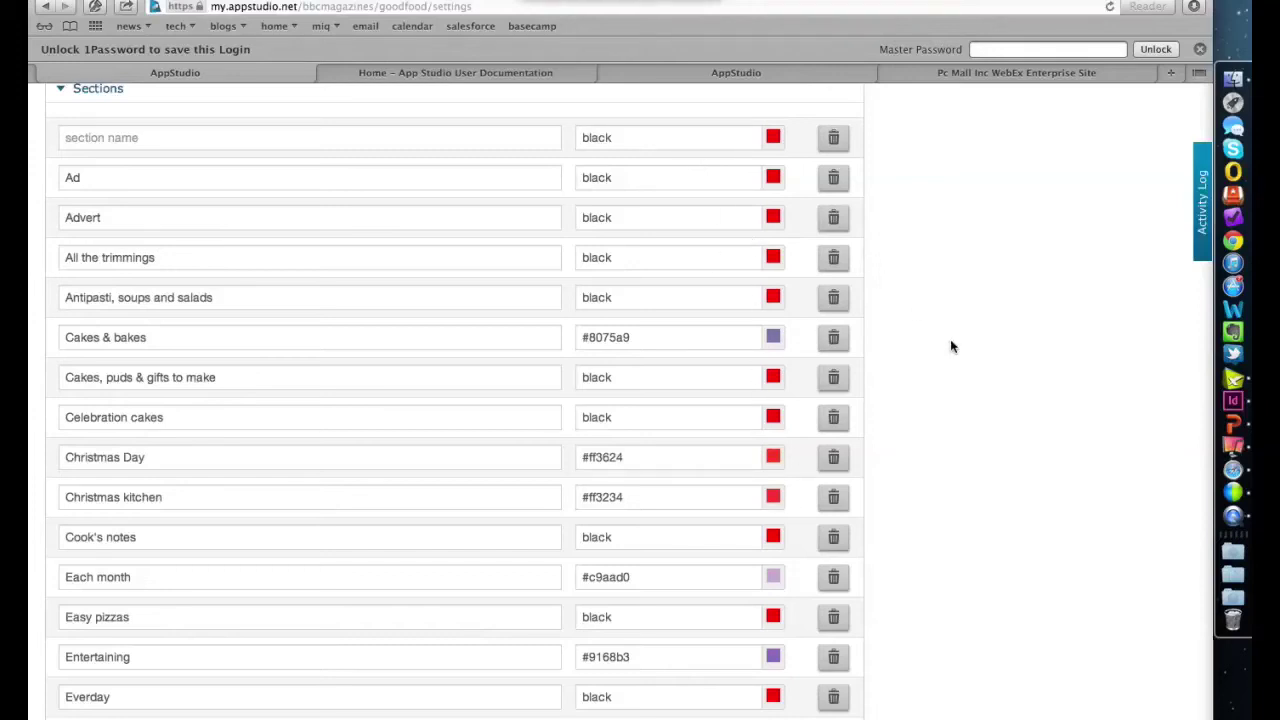
{"action": "scroll", "coordinate": [937, 410], "scroll_direction": "up", "scroll_amount": 5}
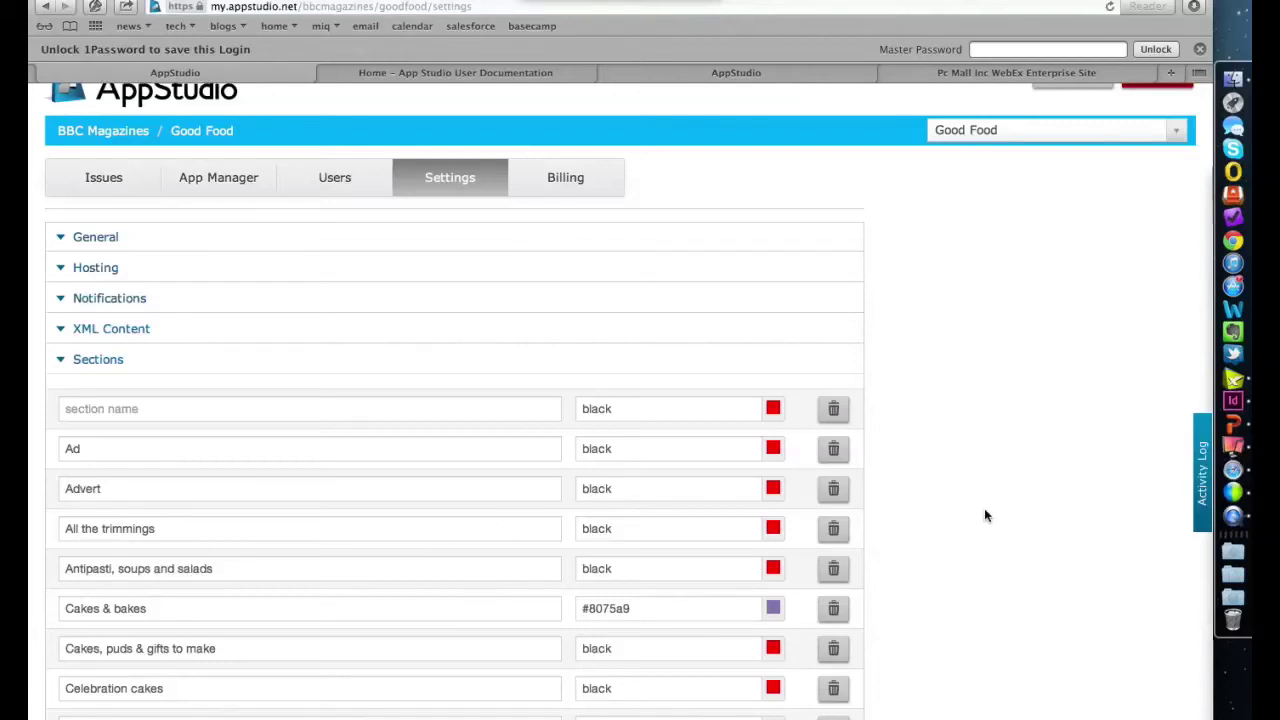
{"action": "scroll", "coordinate": [984, 515], "scroll_direction": "down", "scroll_amount": 10}
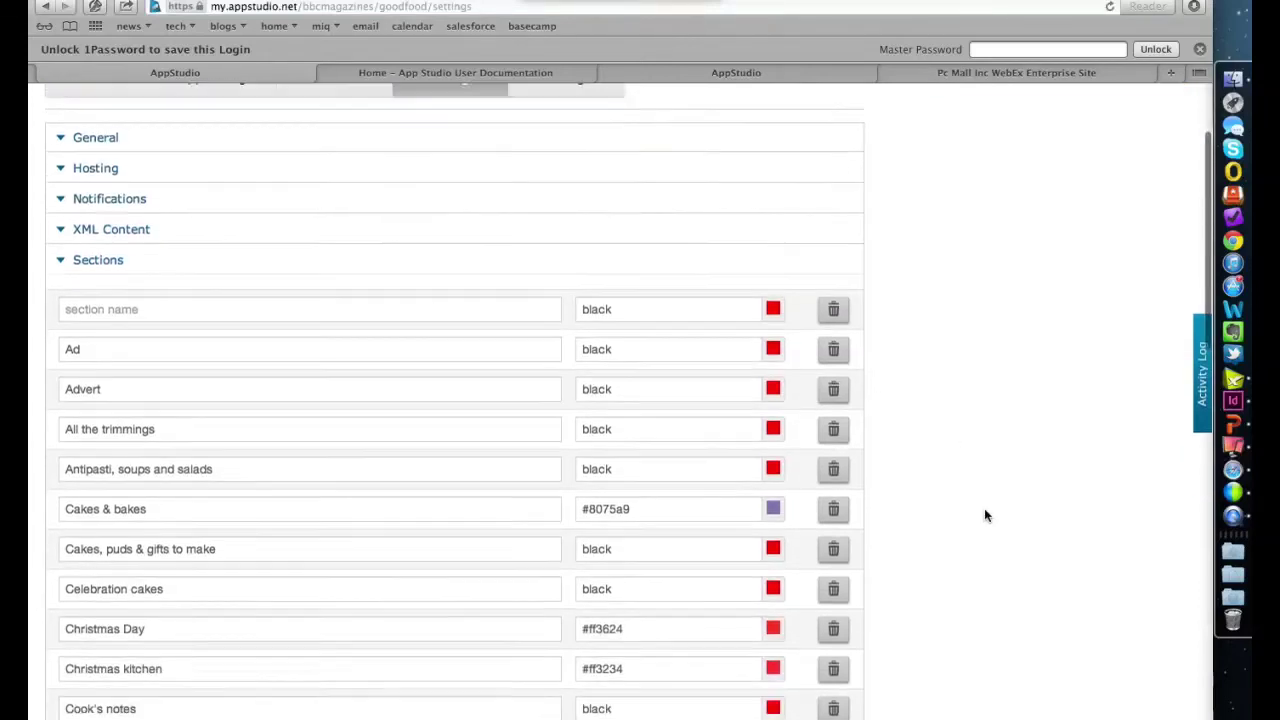
{"action": "scroll", "coordinate": [984, 515], "scroll_direction": "up", "scroll_amount": 15}
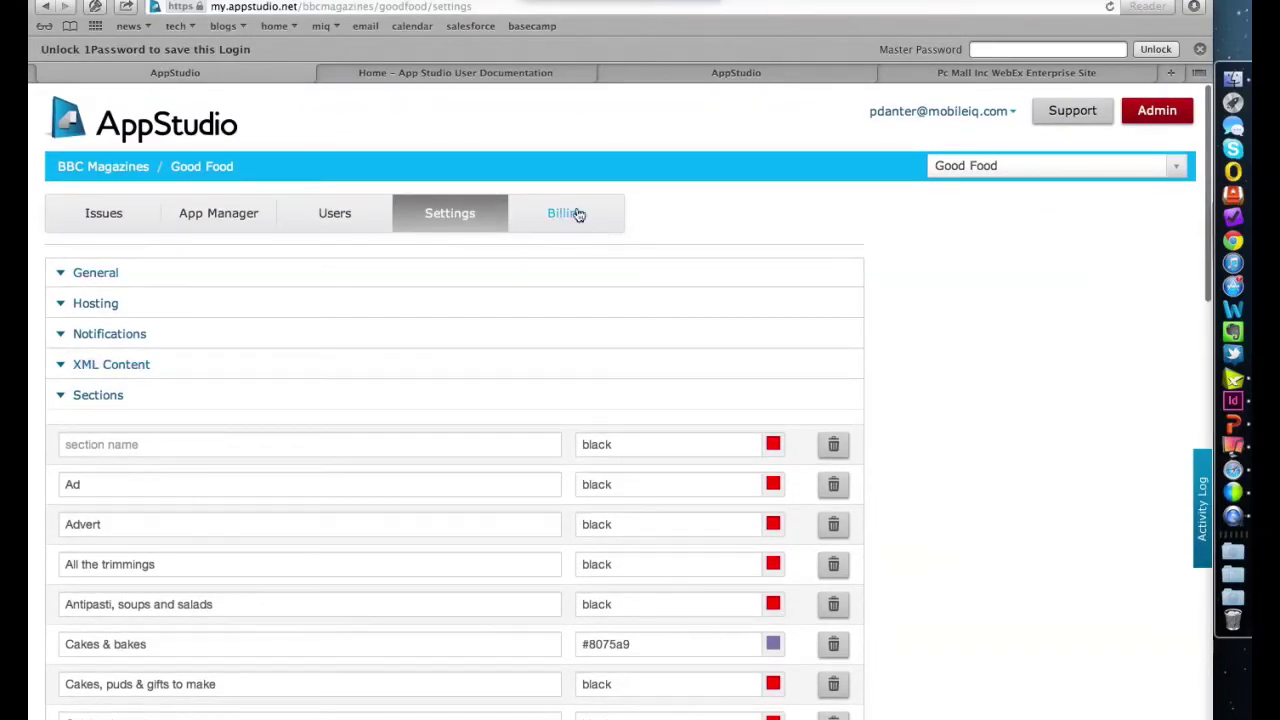
- Return to the Issues table and open the October 2012 issue via its View link
{"action": "left_click", "coordinate": [114, 217]}
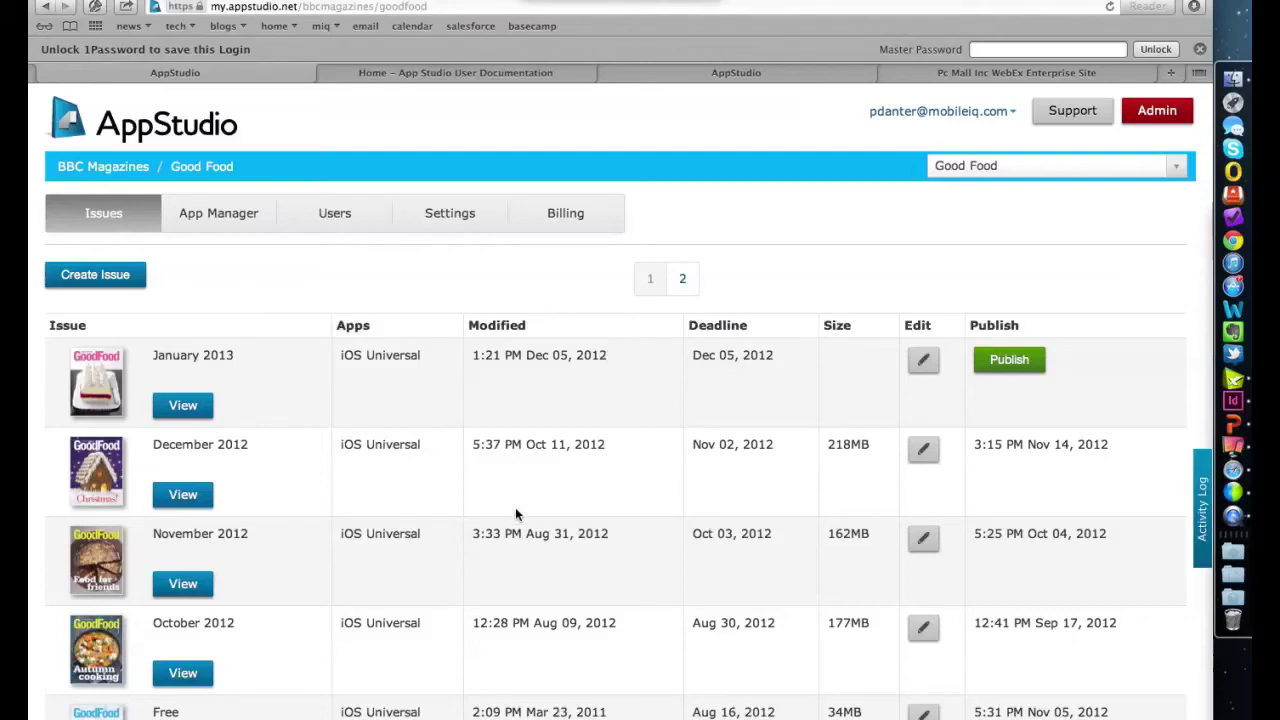
{"action": "scroll", "coordinate": [306, 554], "scroll_direction": "down", "scroll_amount": 5}
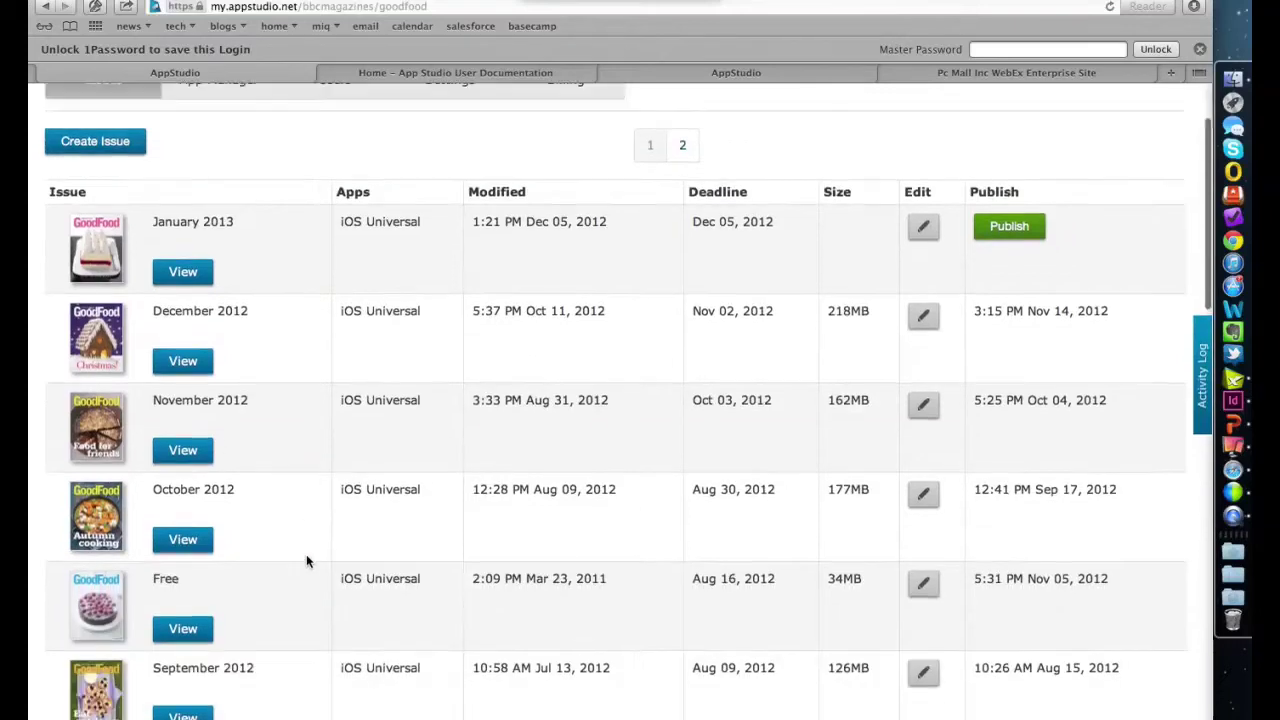
{"action": "scroll", "coordinate": [306, 559], "scroll_direction": "up", "scroll_amount": 1}
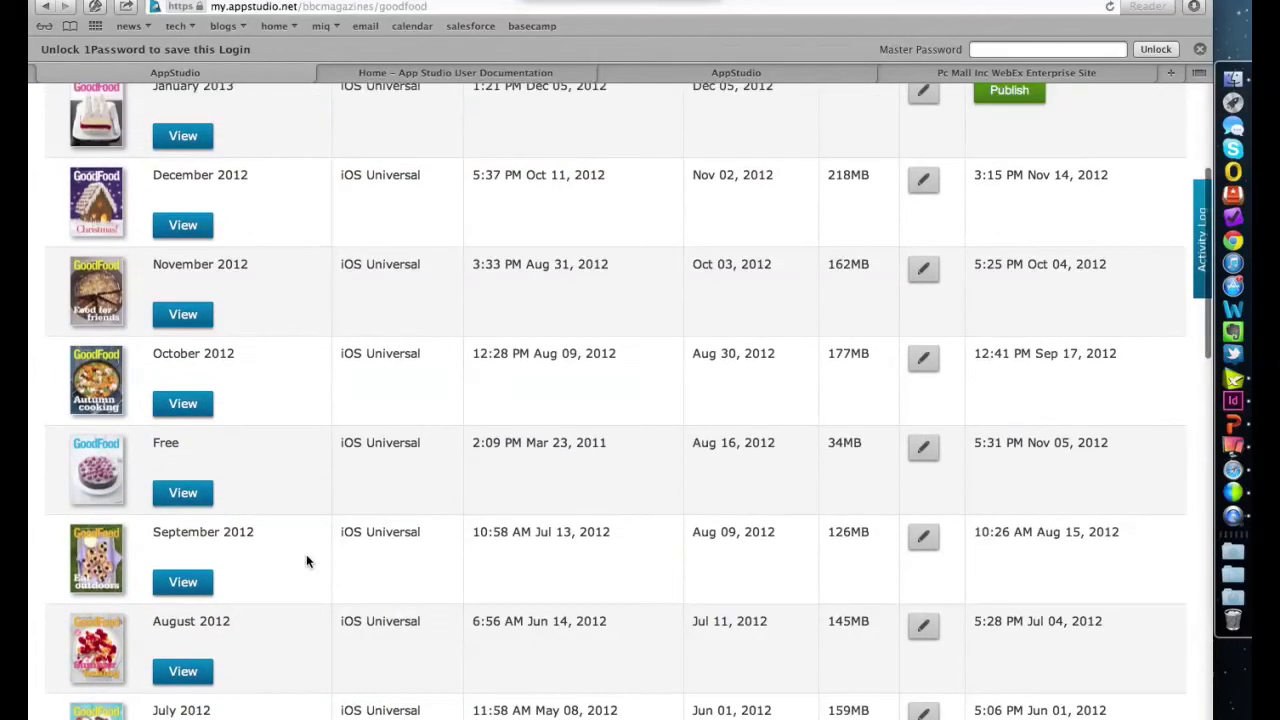
{"action": "left_click", "coordinate": [188, 404]}
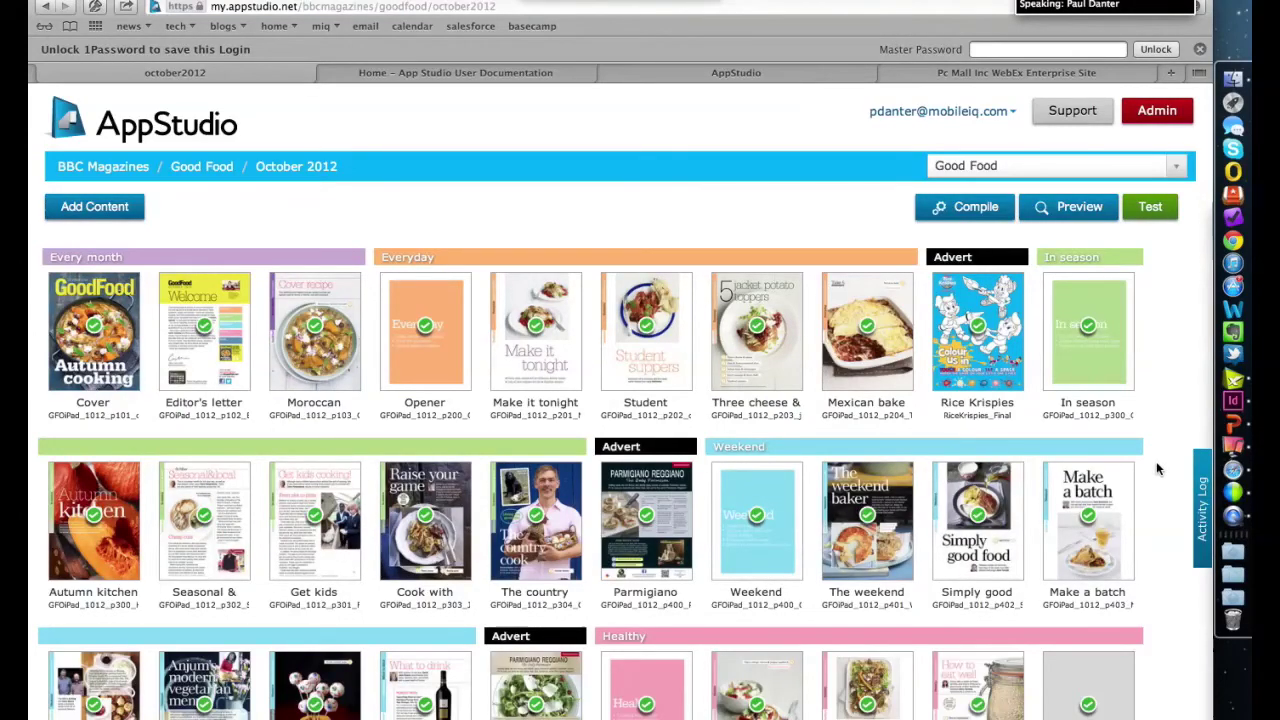
- Scroll the October 2012 page grid, then open and cancel the Create New Content dialog
{"action": "scroll", "coordinate": [1156, 461], "scroll_direction": "down", "scroll_amount": 1}
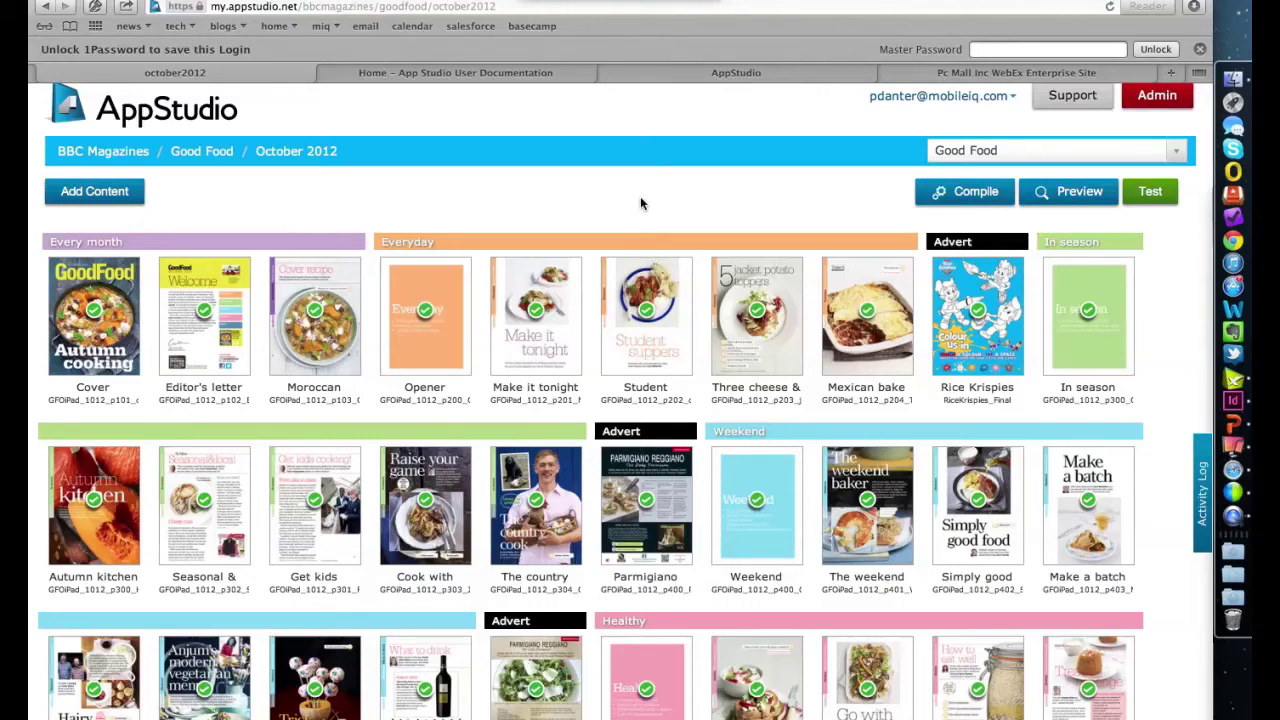
{"action": "left_click", "coordinate": [112, 194]}
{"action": "left_click", "coordinate": [713, 407]}
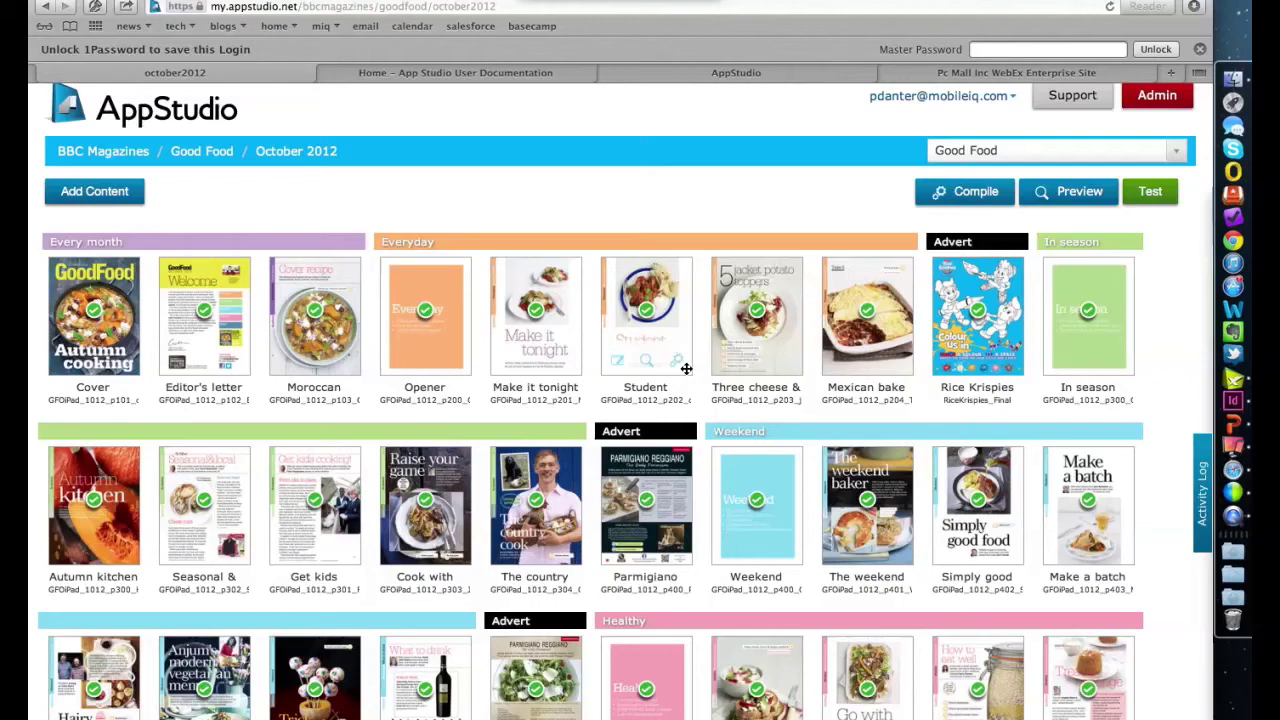
{"action": "left_click_drag", "start_coordinate": [420, 284], "coordinate": [449, 271]}
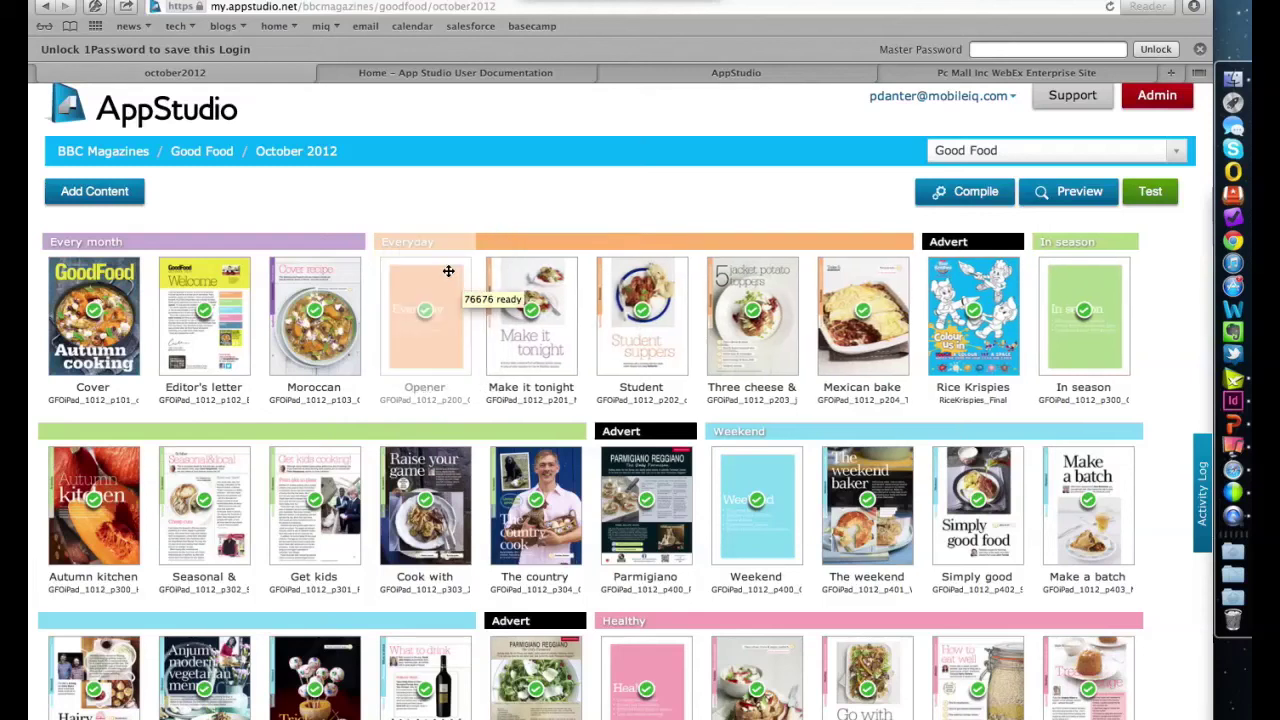
{"action": "mouse_move", "coordinate": [934, 318]}
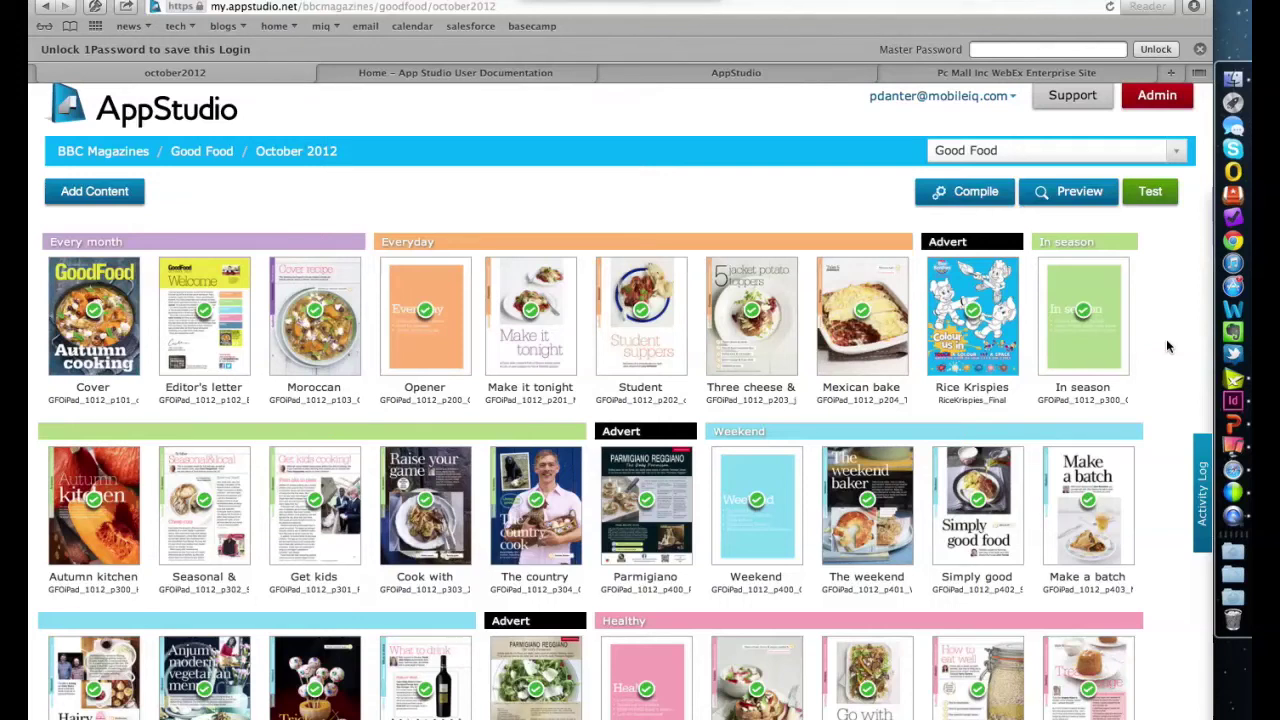
{"action": "left_click", "coordinate": [1075, 199]}
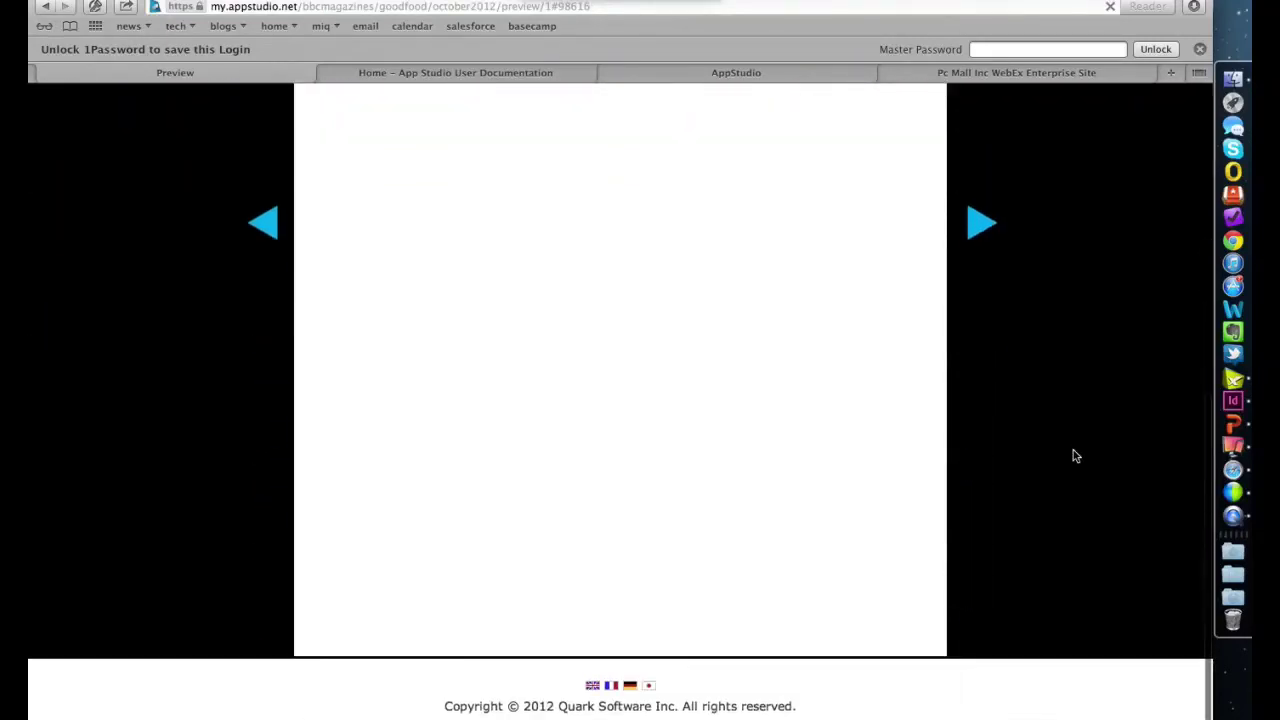
{"action": "left_click", "coordinate": [765, 224]}
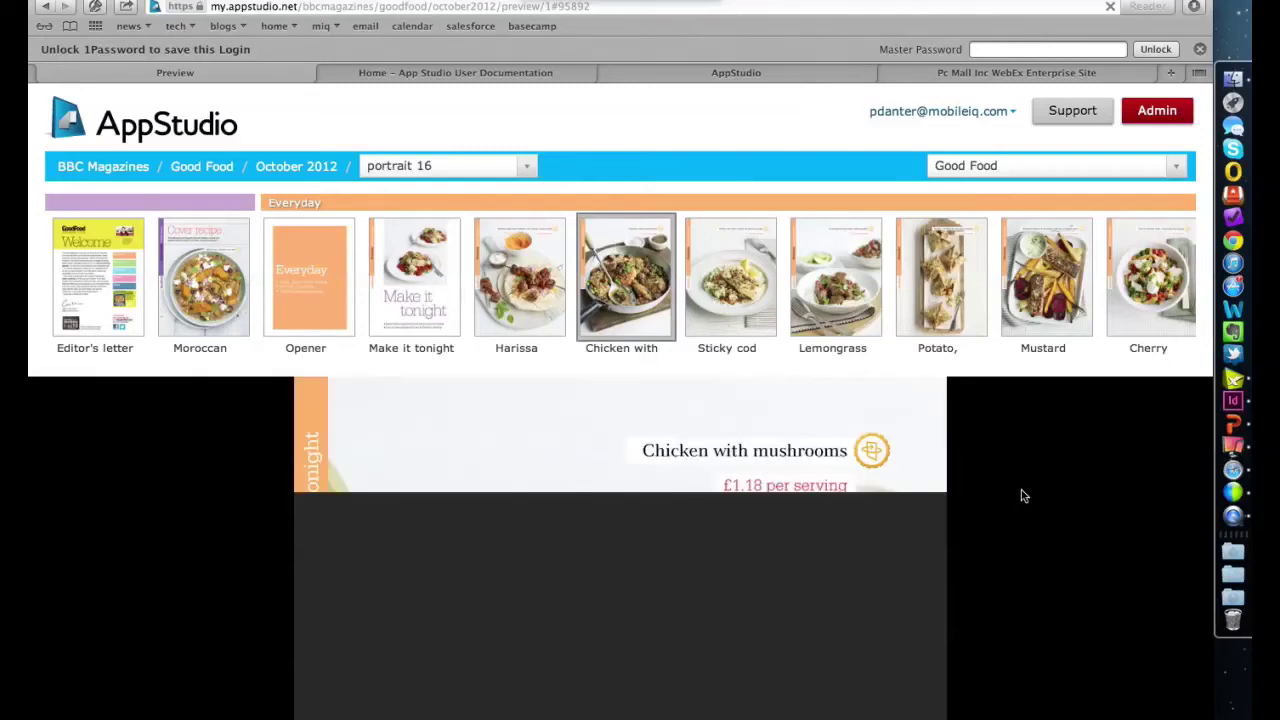
{"action": "scroll", "coordinate": [1022, 496], "scroll_direction": "down", "scroll_amount": 4}
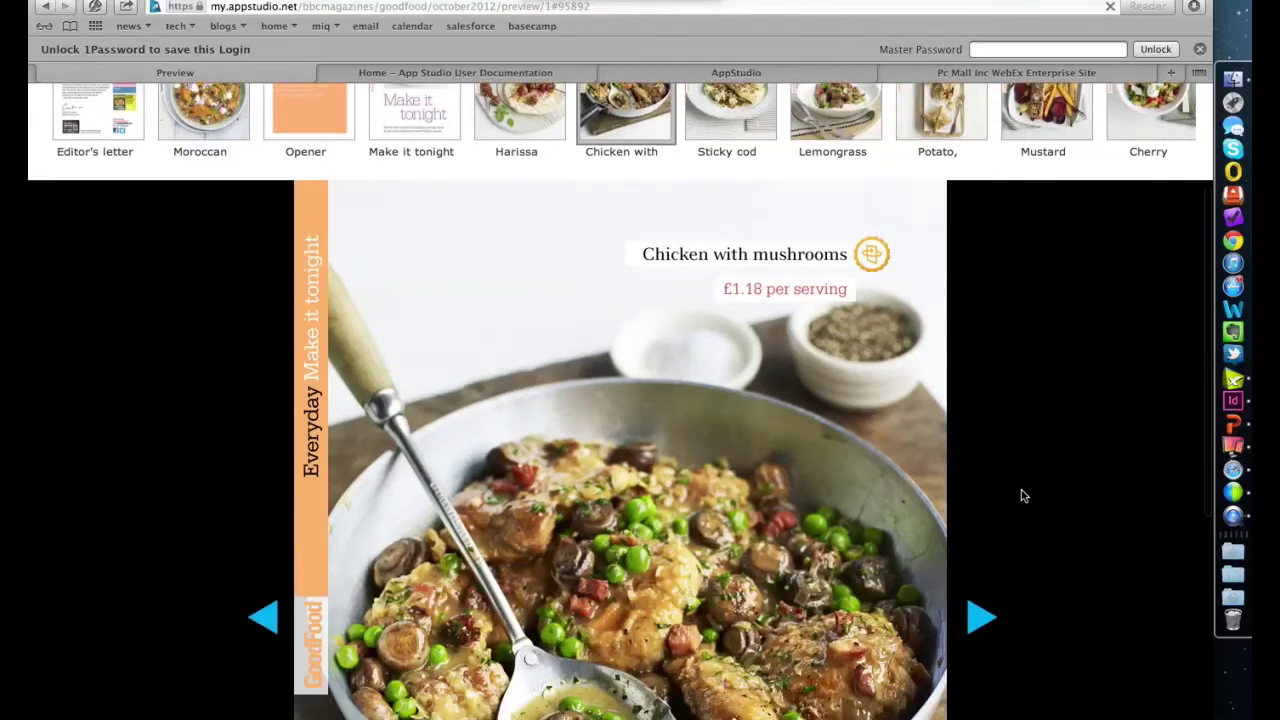
{"action": "scroll", "coordinate": [1022, 496], "scroll_direction": "down", "scroll_amount": 5}
{"action": "scroll", "coordinate": [1022, 496], "scroll_direction": "up", "scroll_amount": 5}
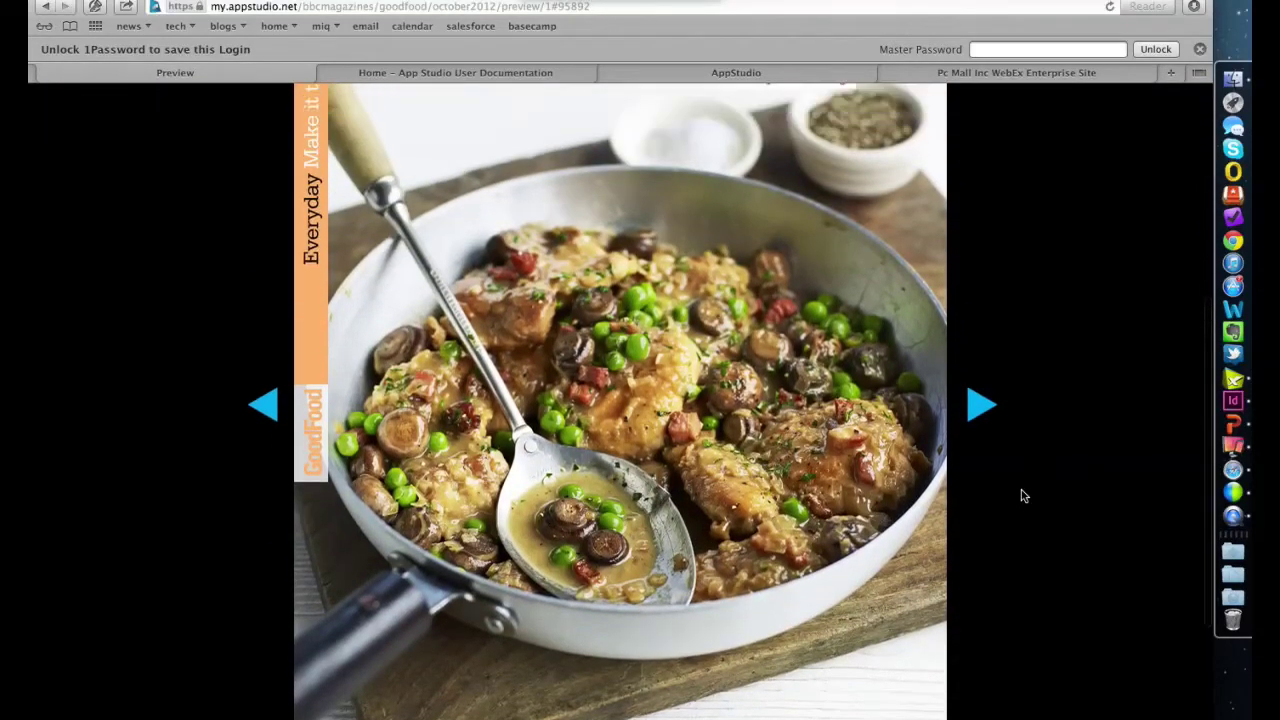
{"action": "scroll", "coordinate": [1022, 496], "scroll_direction": "down", "scroll_amount": 5}
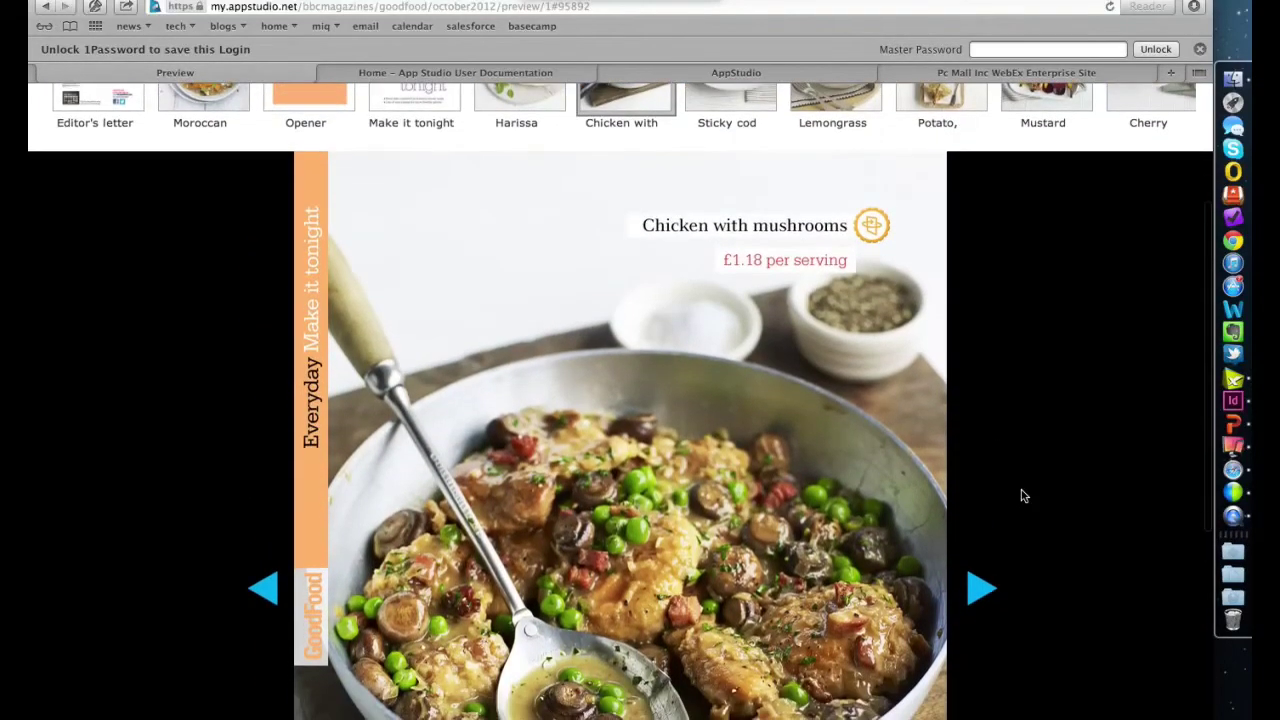
{"action": "scroll", "coordinate": [1022, 496], "scroll_direction": "up", "scroll_amount": 5}
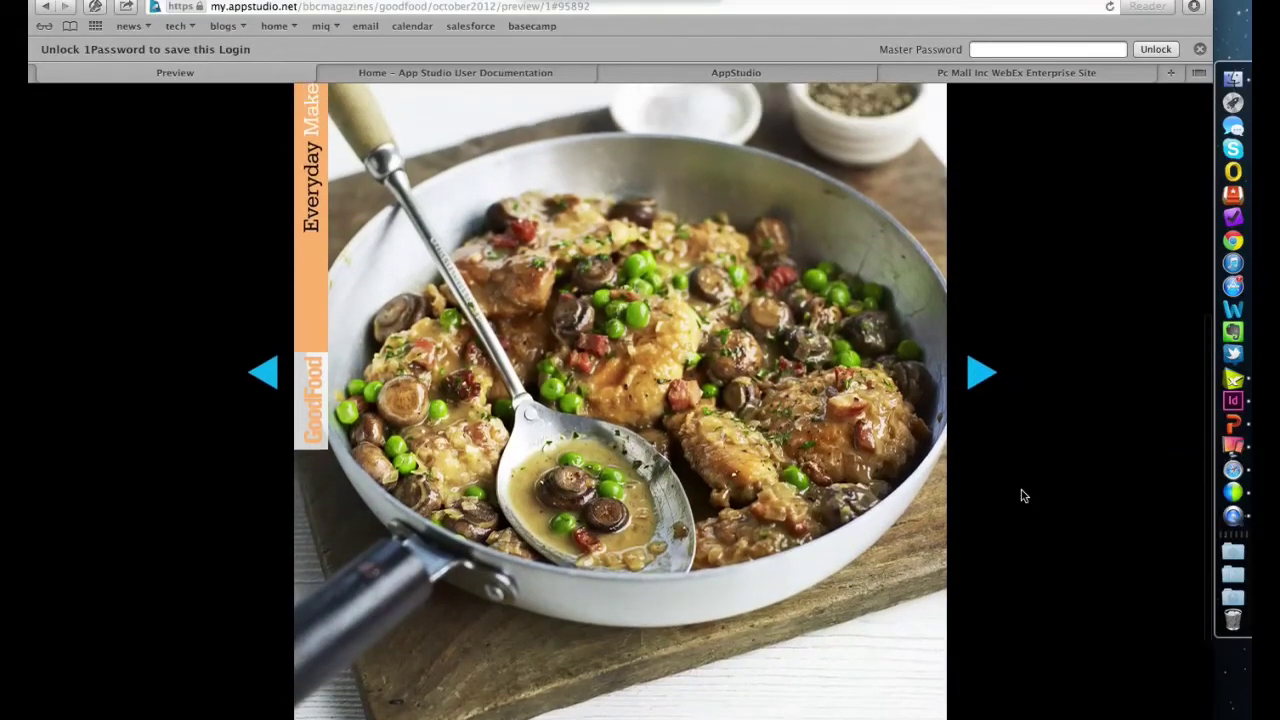
{"action": "scroll", "coordinate": [1022, 496], "scroll_direction": "down", "scroll_amount": 2}
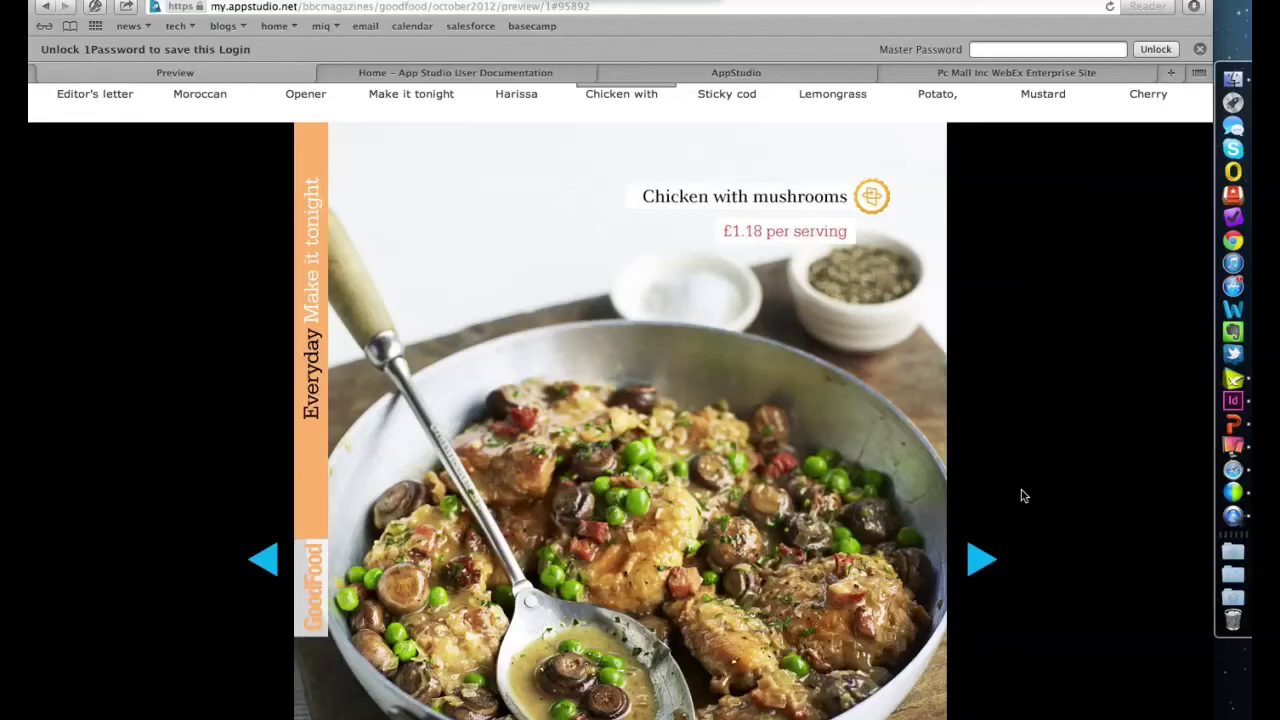
{"action": "scroll", "coordinate": [1022, 496], "scroll_direction": "down", "scroll_amount": 4}
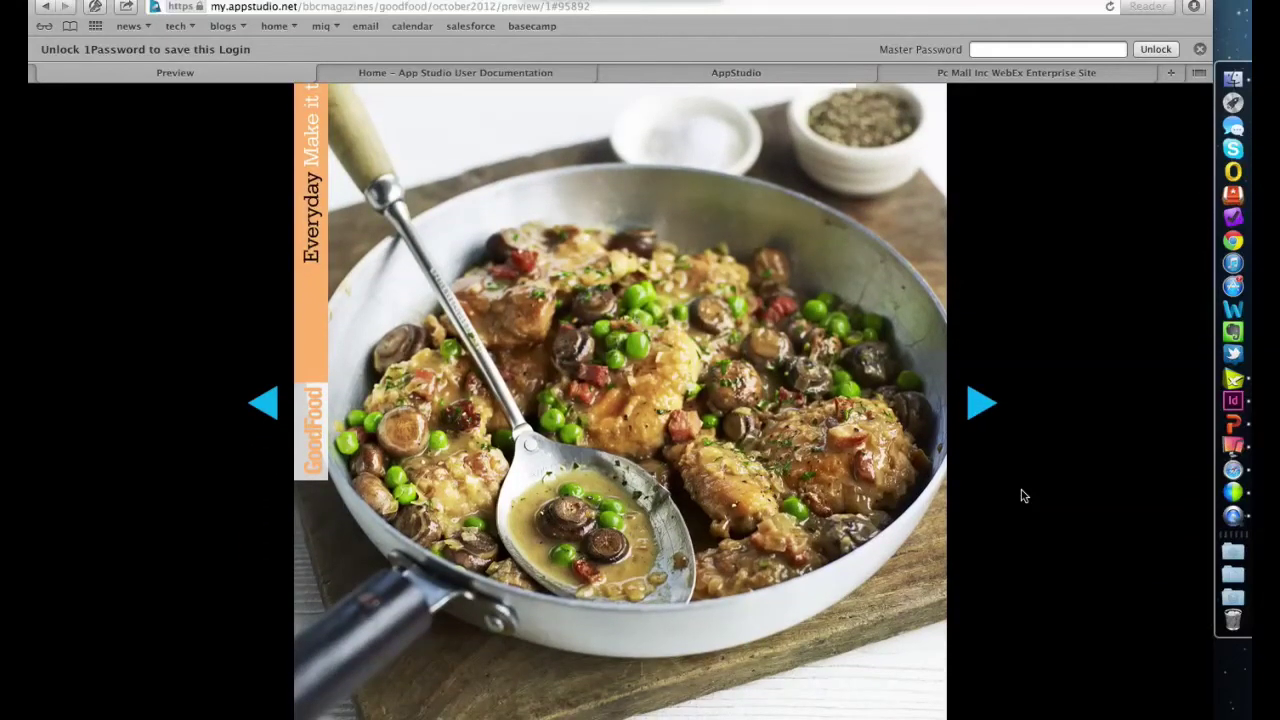
{"action": "scroll", "coordinate": [1022, 496], "scroll_direction": "down", "scroll_amount": 3}
{"action": "scroll", "coordinate": [1022, 496], "scroll_direction": "up", "scroll_amount": 6}
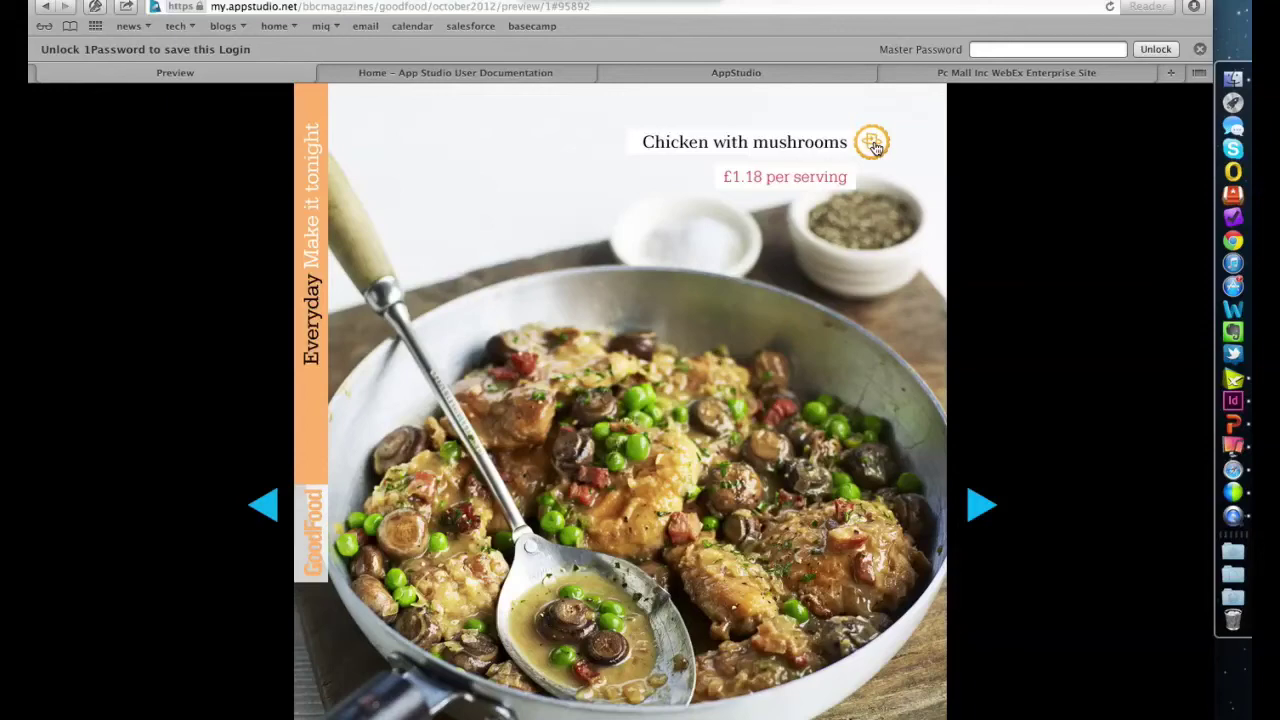
- Flip the Chicken with mushrooms page to its recipe overlay and scroll through ingredients and method
{"action": "left_click", "coordinate": [873, 145]}
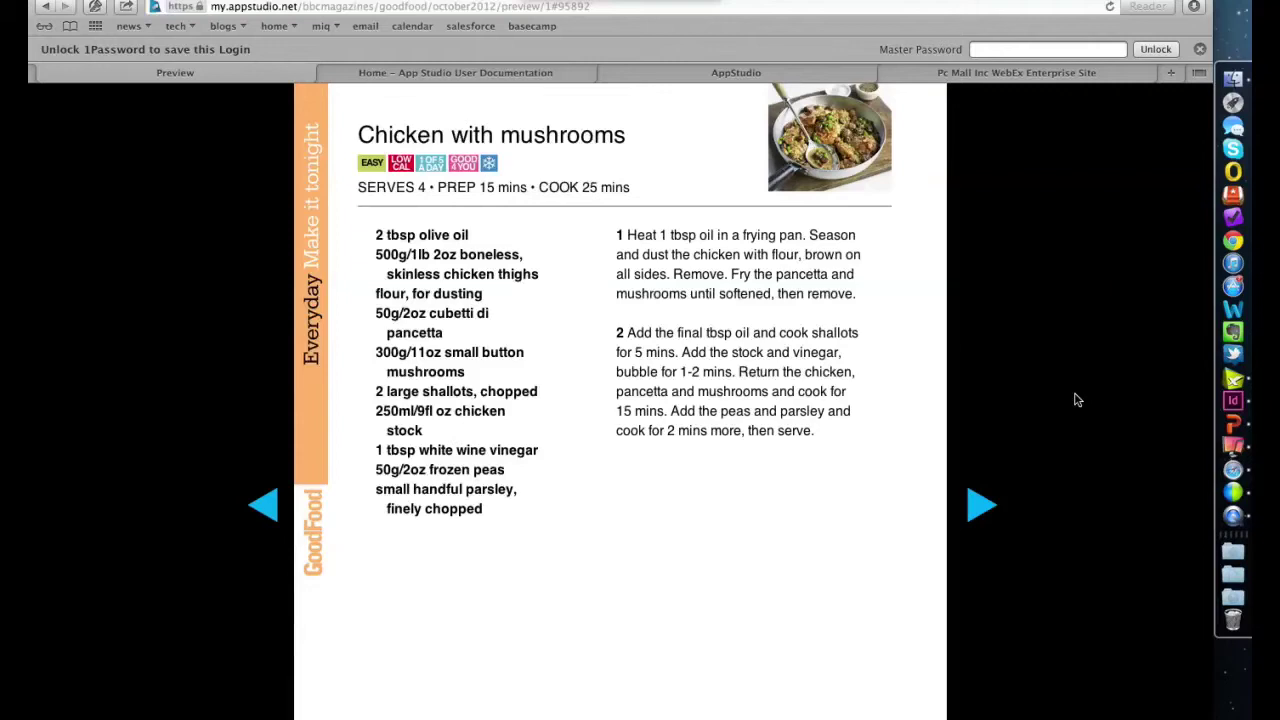
{"action": "scroll", "coordinate": [1075, 398], "scroll_direction": "down", "scroll_amount": 2}
{"action": "scroll", "coordinate": [1075, 398], "scroll_direction": "up", "scroll_amount": 3}
{"action": "scroll", "coordinate": [1075, 398], "scroll_direction": "up", "scroll_amount": 1}
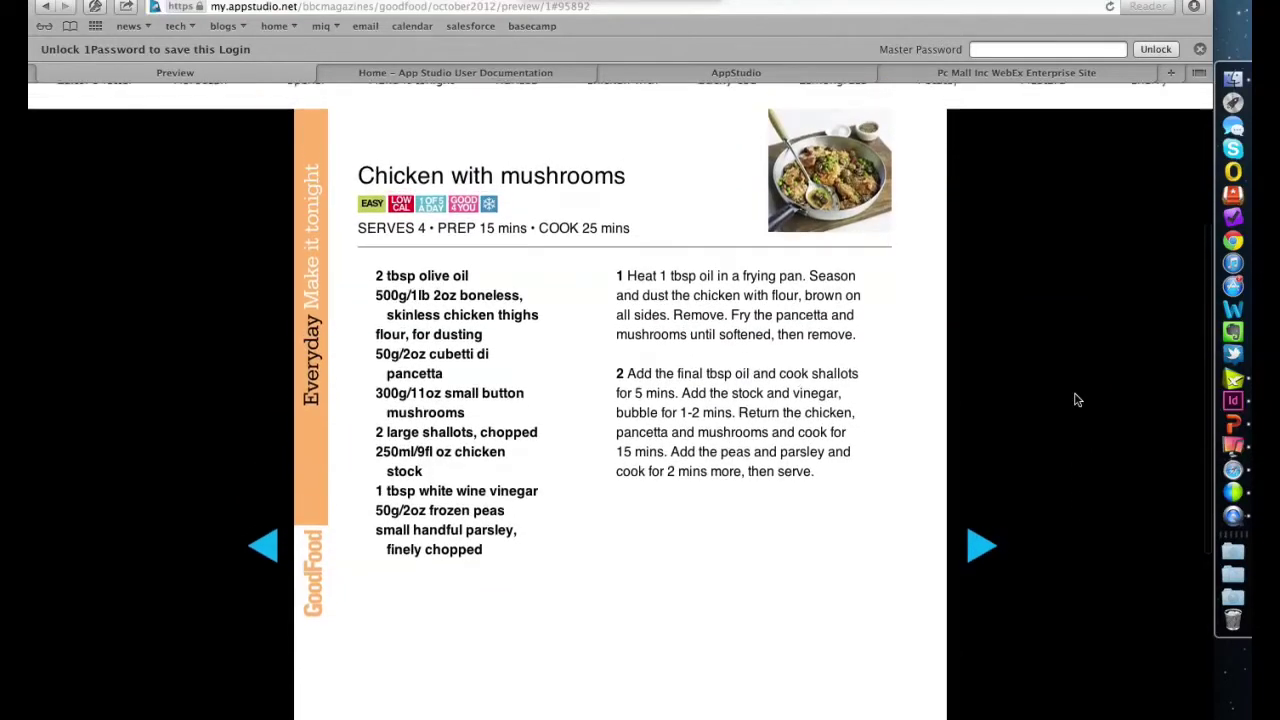
{"action": "left_click_drag", "start_coordinate": [744, 391], "coordinate": [801, 483]}
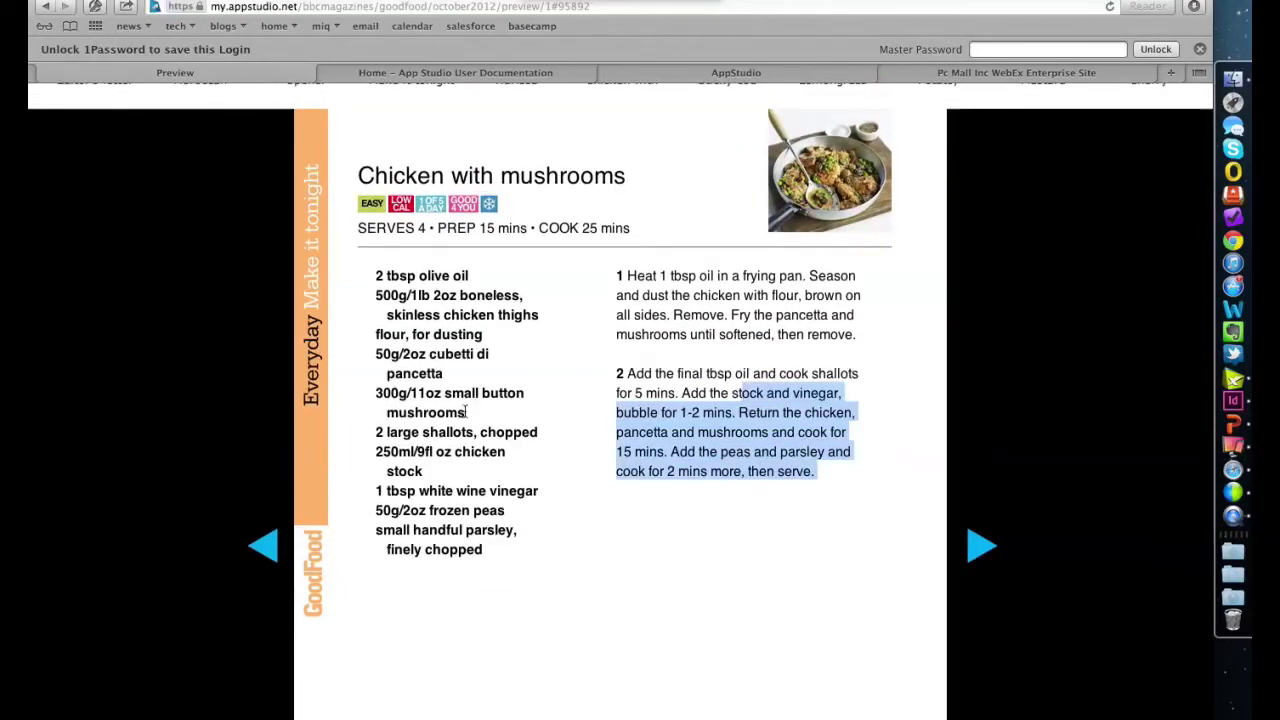
{"action": "left_click", "coordinate": [676, 558]}
{"action": "scroll", "coordinate": [672, 556], "scroll_direction": "up", "scroll_amount": 3}
{"action": "scroll", "coordinate": [674, 557], "scroll_direction": "down", "scroll_amount": 4}
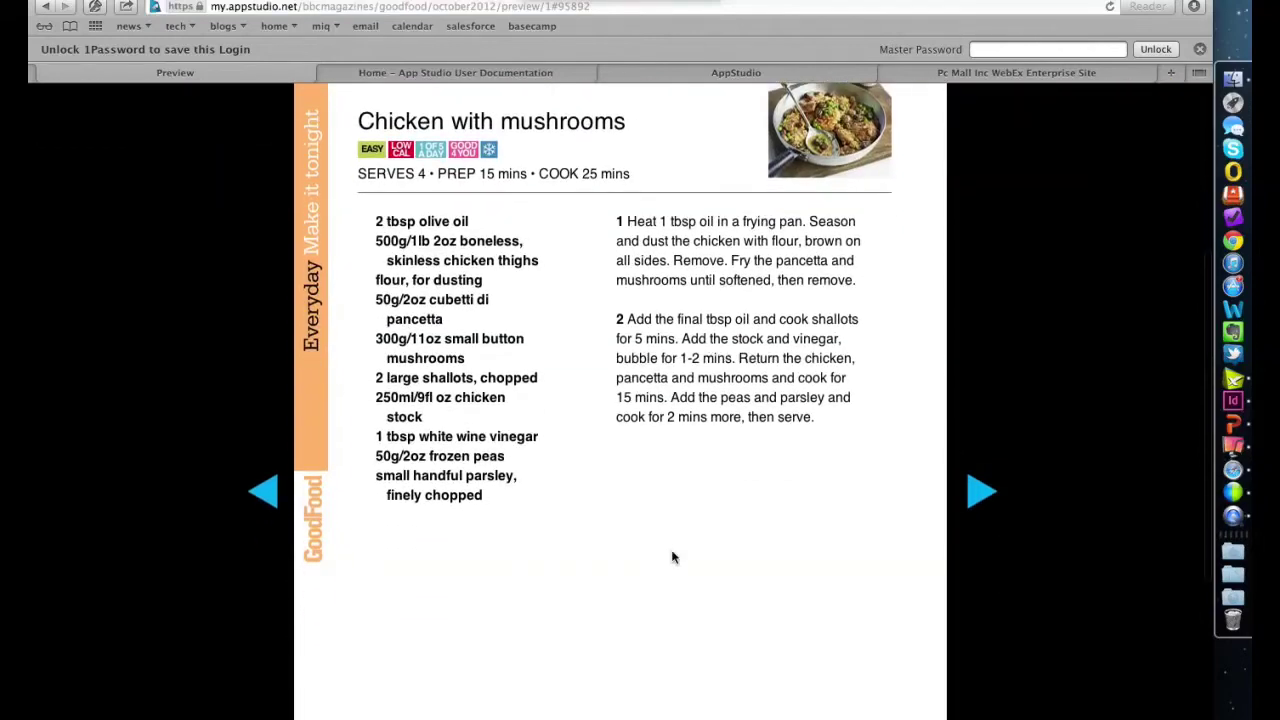
{"action": "scroll", "coordinate": [674, 557], "scroll_direction": "up", "scroll_amount": 7}
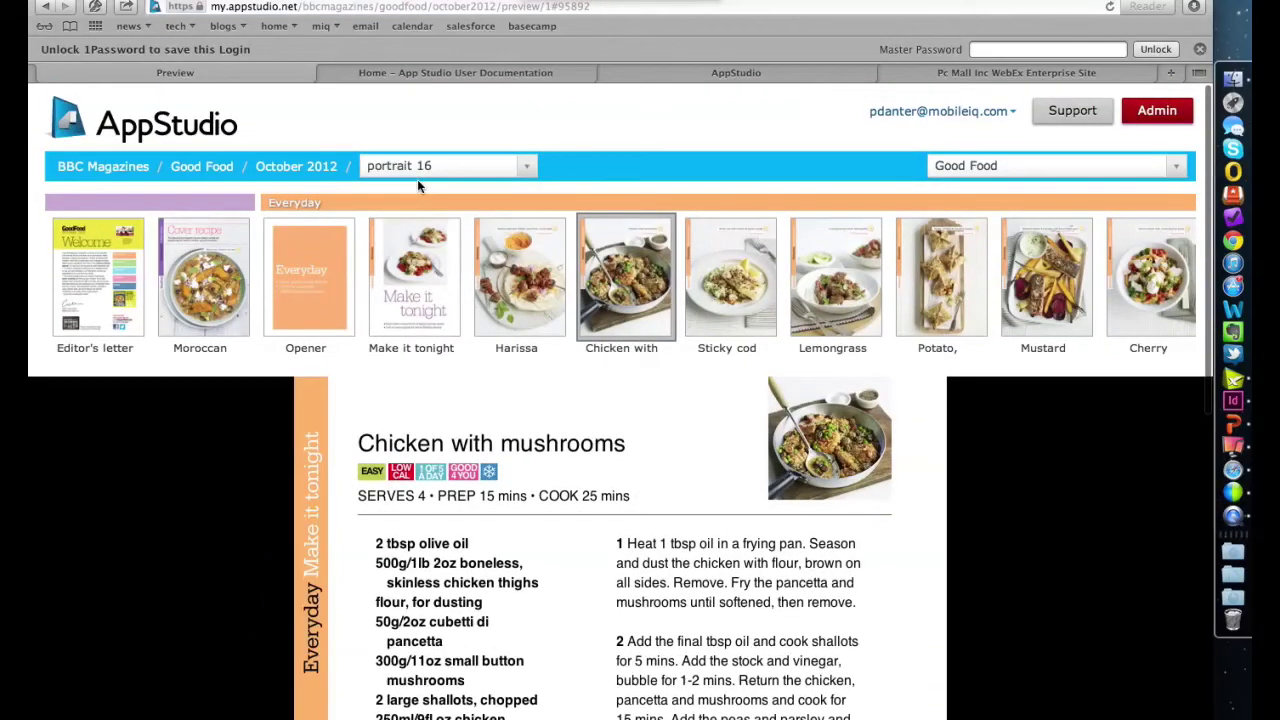
- Check the page layout options without changing them, then scroll through the preview
{"action": "left_click", "coordinate": [420, 166]}
{"action": "left_click", "coordinate": [436, 168]}
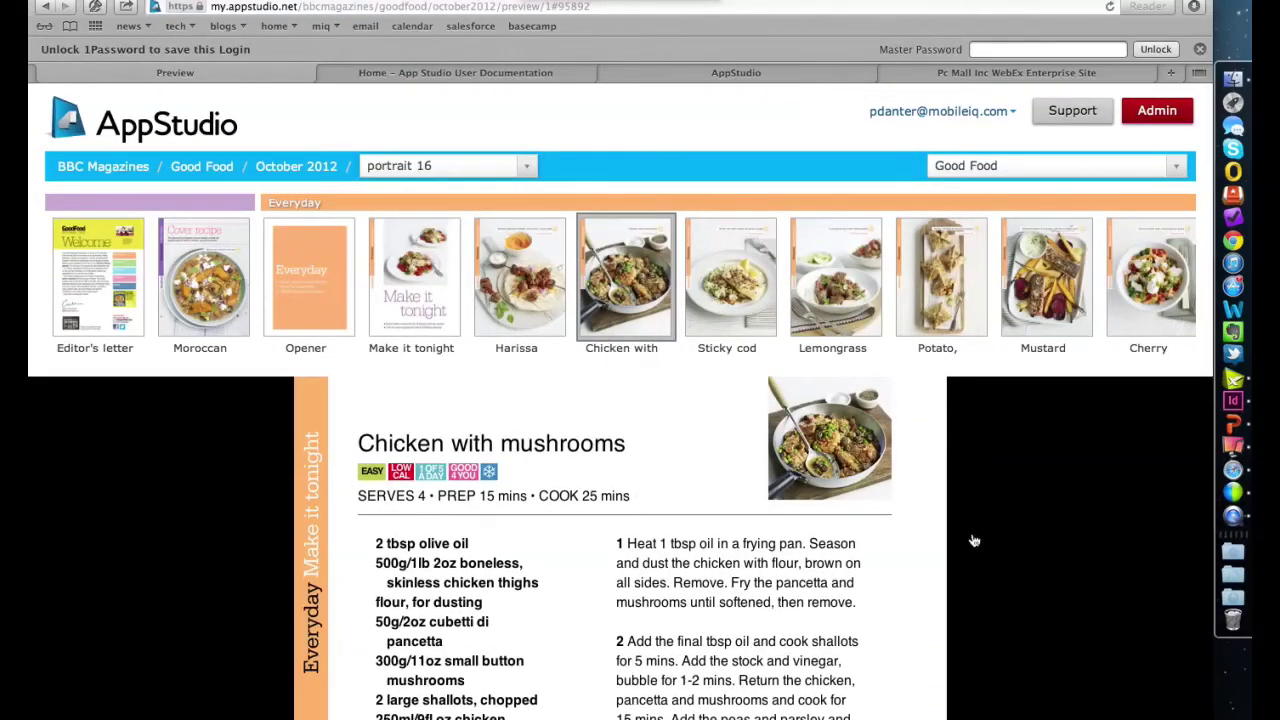
{"action": "scroll", "coordinate": [980, 543], "scroll_direction": "down", "scroll_amount": 3}
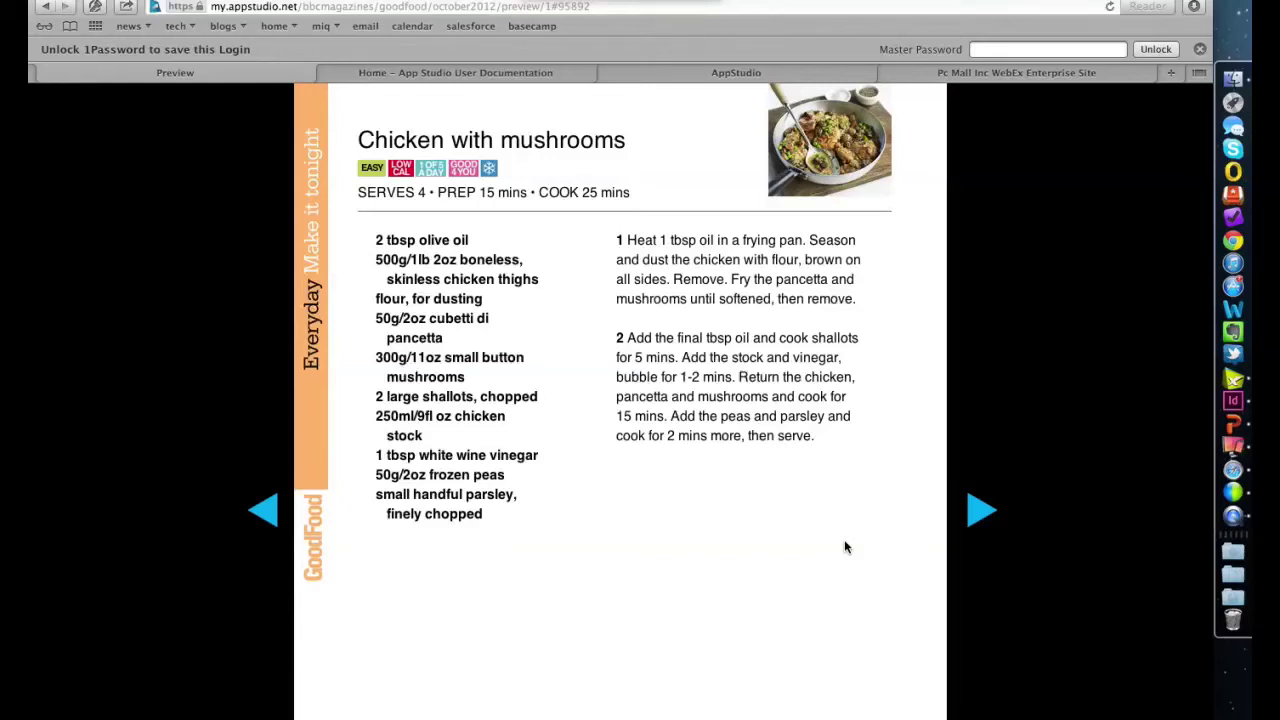
{"action": "scroll", "coordinate": [826, 430], "scroll_direction": "up", "scroll_amount": 3}
{"action": "scroll", "coordinate": [826, 430], "scroll_direction": "down", "scroll_amount": 4}
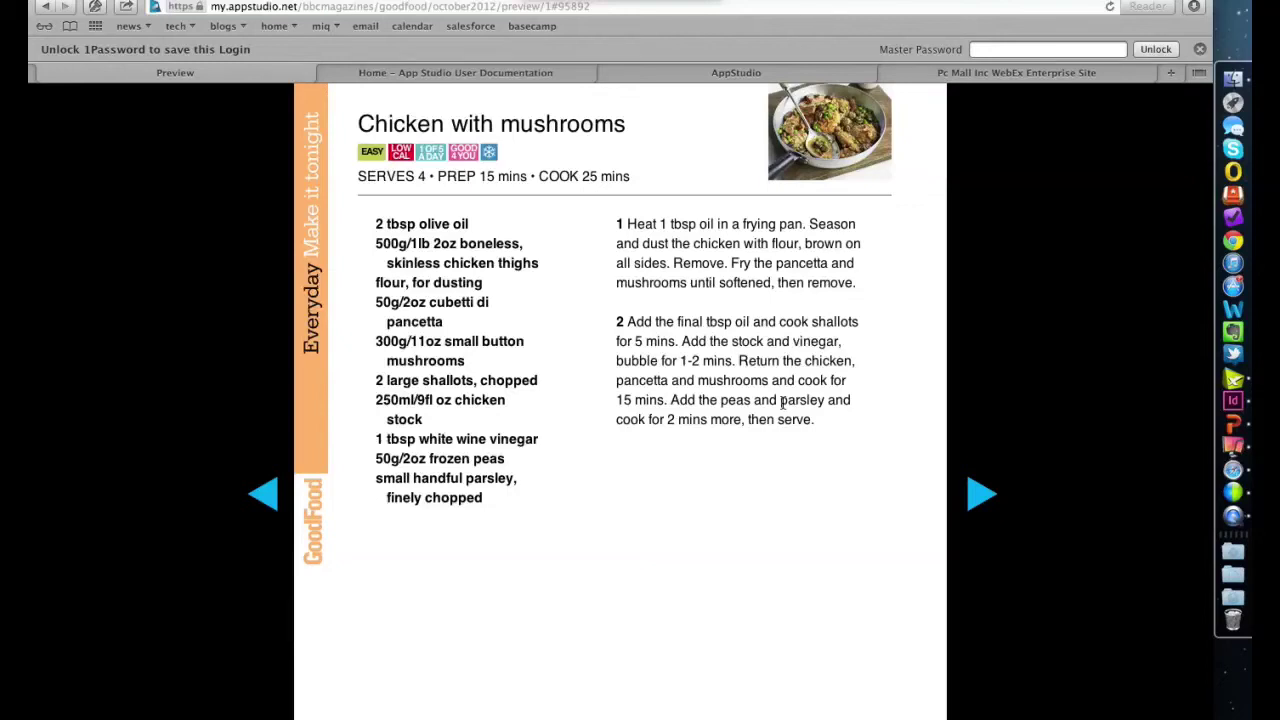
{"action": "scroll", "coordinate": [782, 401], "scroll_direction": "down", "scroll_amount": 5}
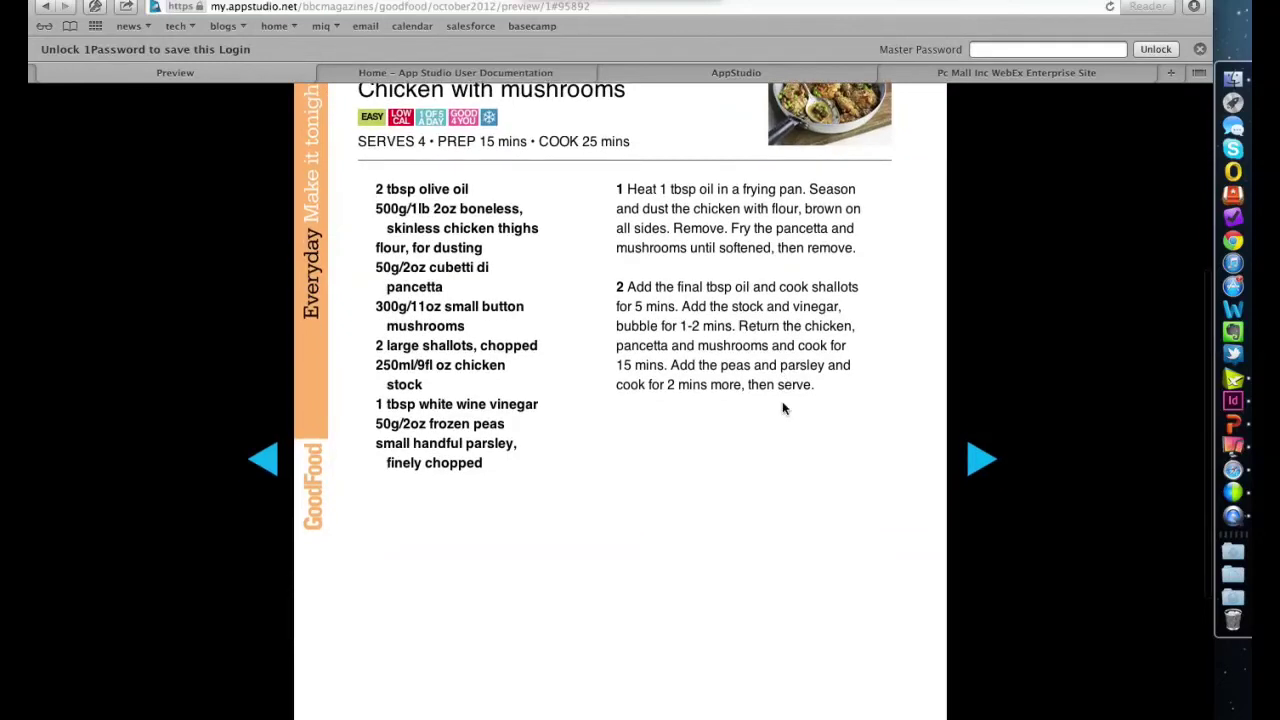
{"action": "scroll", "coordinate": [782, 407], "scroll_direction": "up", "scroll_amount": 10}
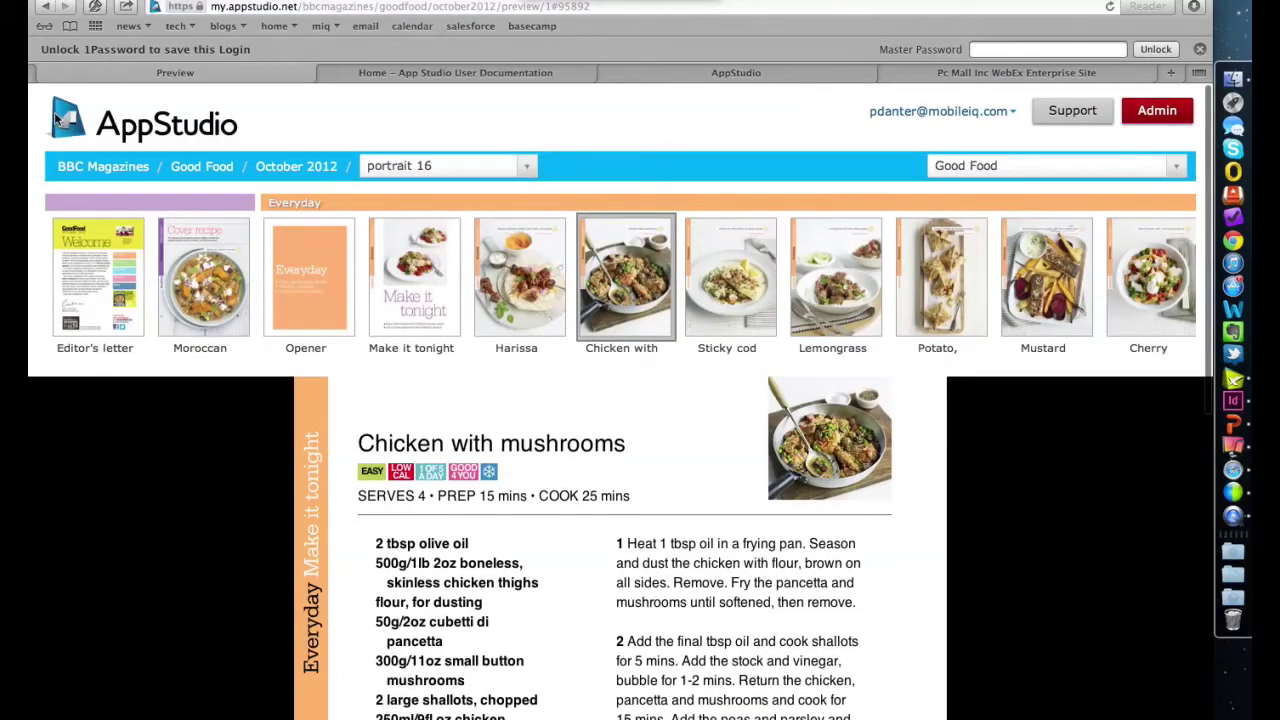
- Close the HTML5 preview via the October 2012 breadcrumb and look over its page thumbnails
{"action": "left_click", "coordinate": [285, 168]}
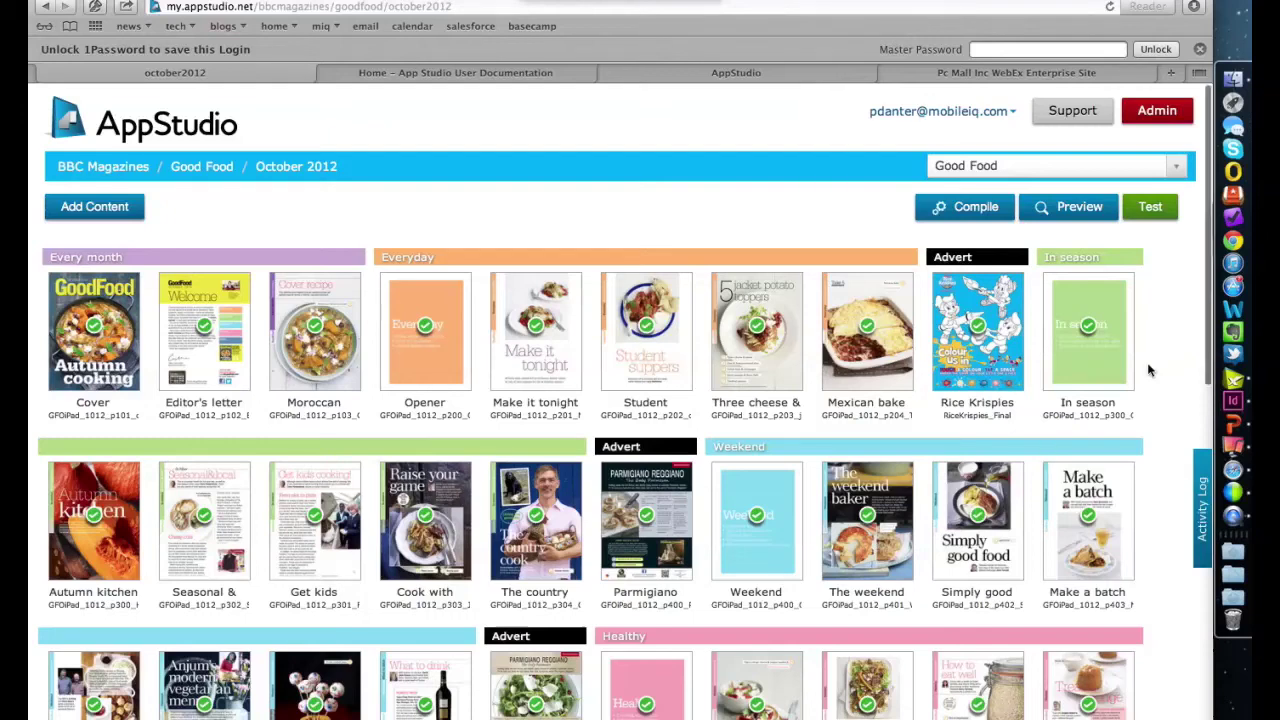
{"action": "scroll", "coordinate": [1150, 370], "scroll_direction": "down", "scroll_amount": 4}
{"action": "scroll", "coordinate": [1160, 330], "scroll_direction": "up", "scroll_amount": 3}
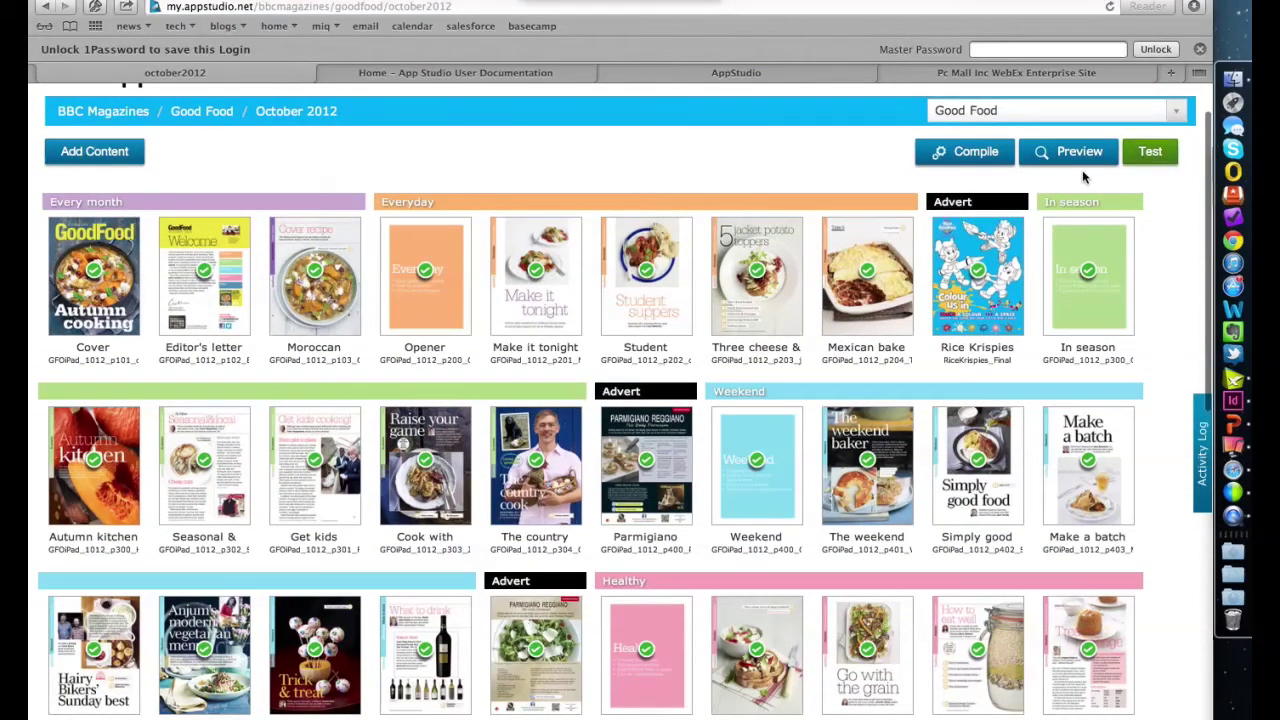
{"action": "scroll", "coordinate": [1170, 228], "scroll_direction": "up", "scroll_amount": 1}
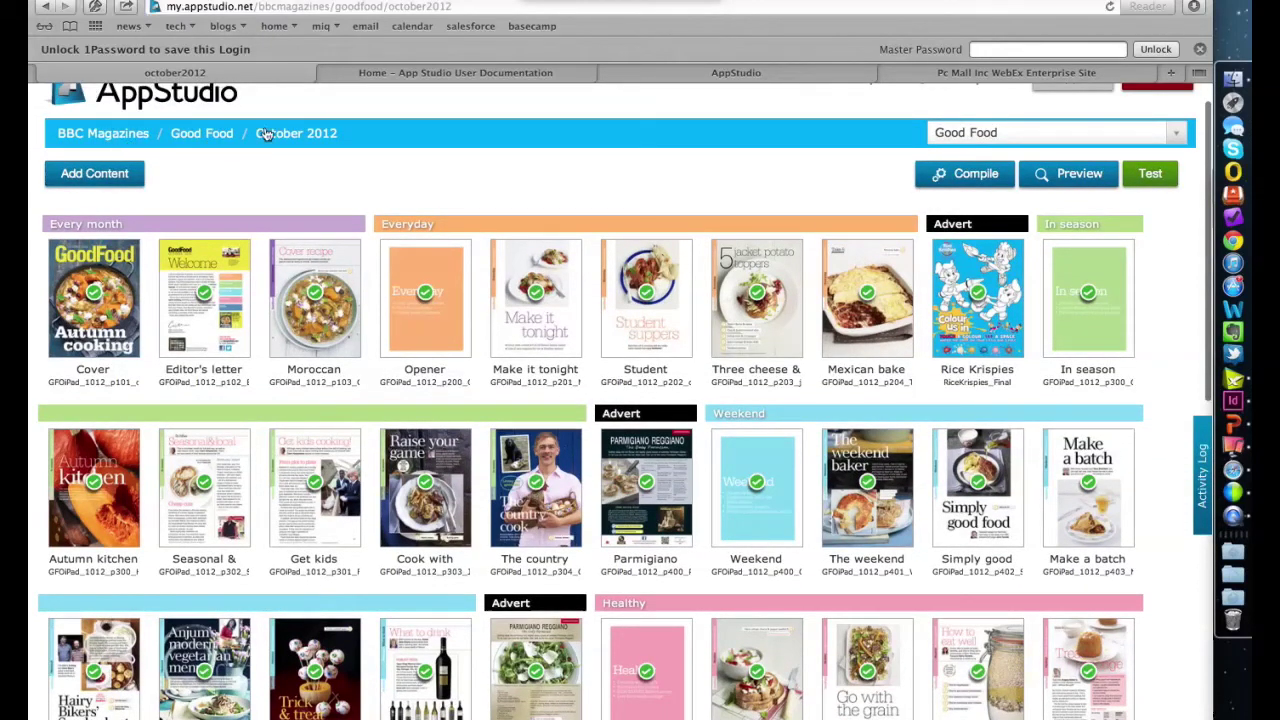
- Go to the Good Food issues list and open the December 2012 issue for editing
{"action": "left_click", "coordinate": [212, 134]}
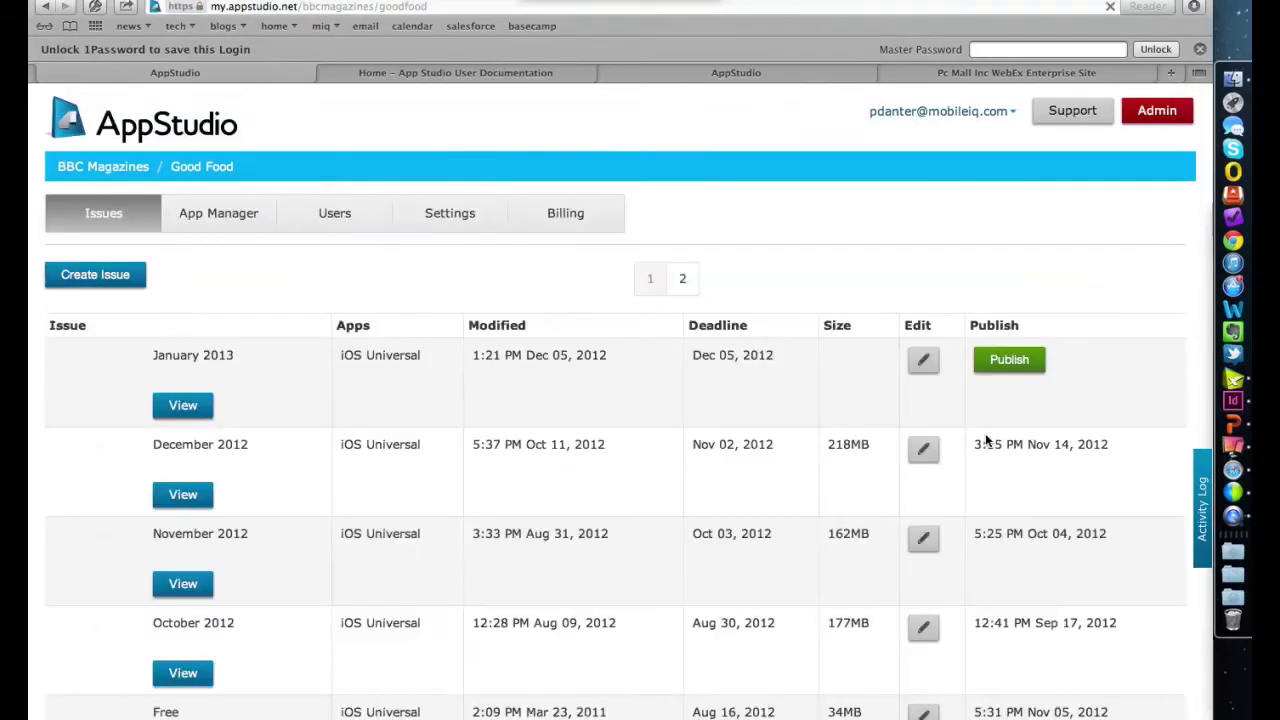
{"action": "scroll", "coordinate": [985, 440], "scroll_direction": "down", "scroll_amount": 2}
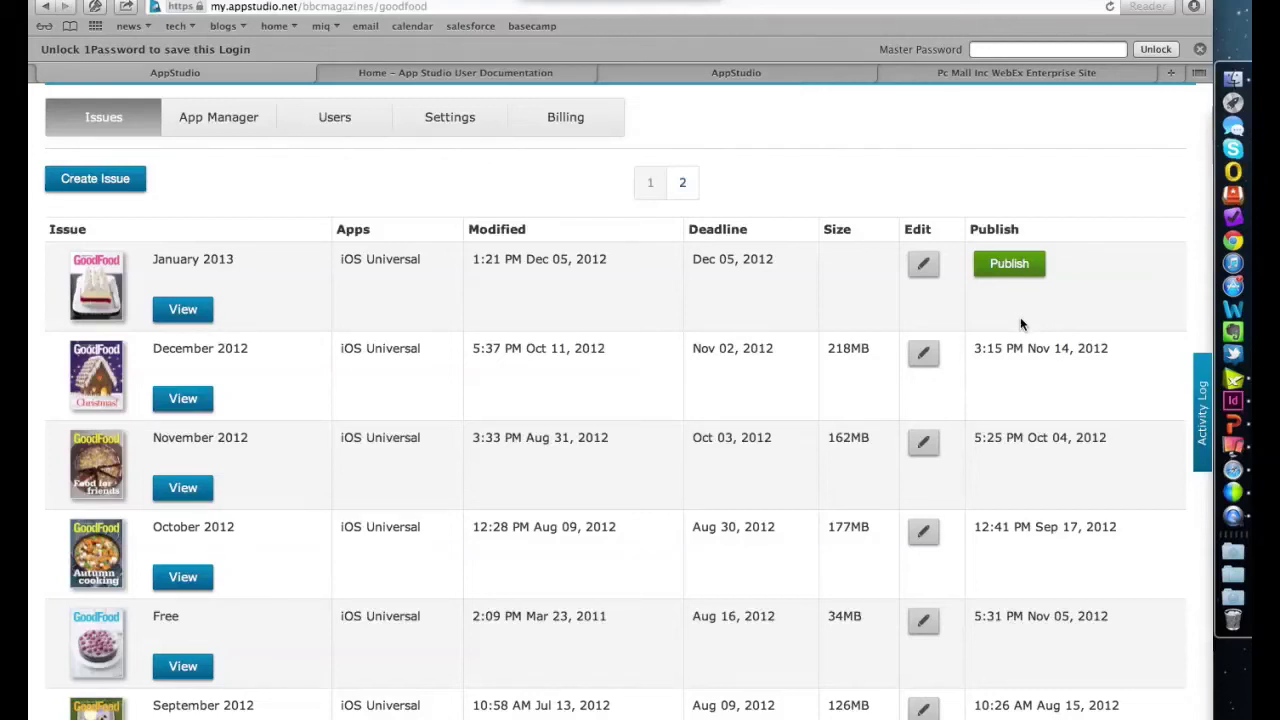
{"action": "scroll", "coordinate": [1014, 391], "scroll_direction": "up", "scroll_amount": 3}
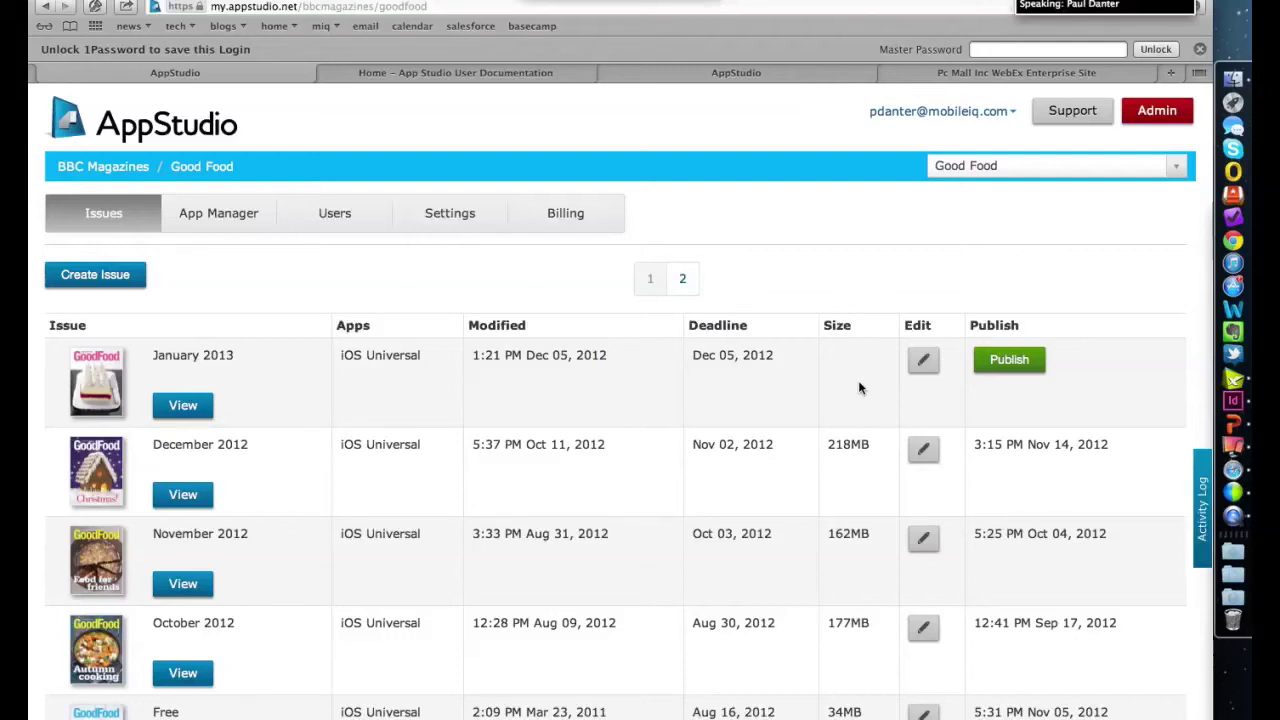
{"action": "left_click", "coordinate": [925, 453]}
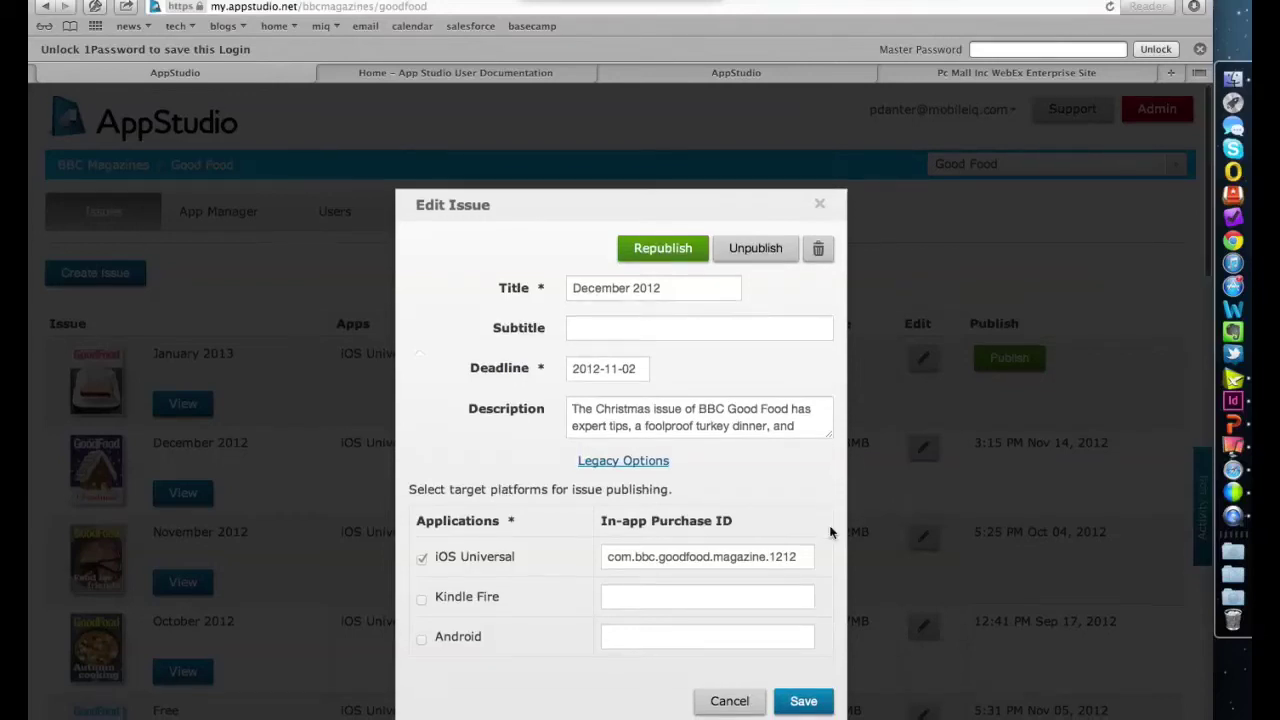
- Dismiss the December 2012 Edit Issue dialog without saving any changes
{"action": "scroll", "coordinate": [830, 532], "scroll_direction": "down", "scroll_amount": 1}
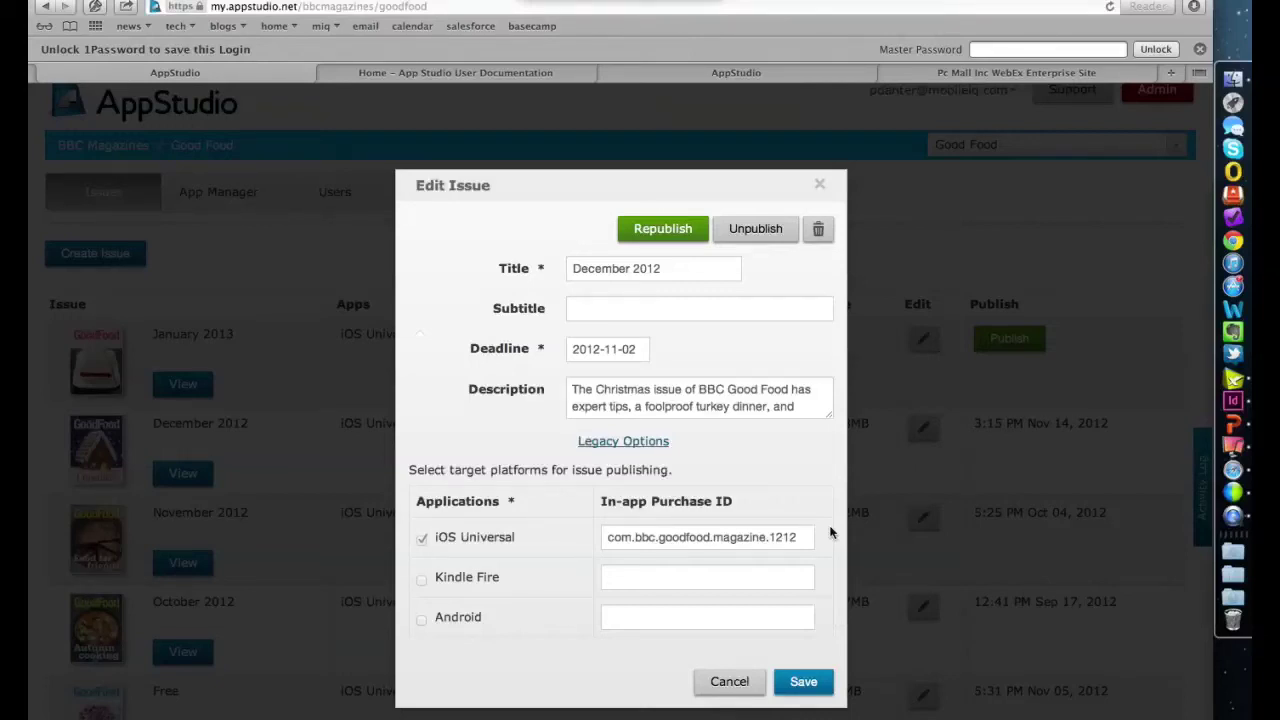
{"action": "left_click", "coordinate": [819, 184]}
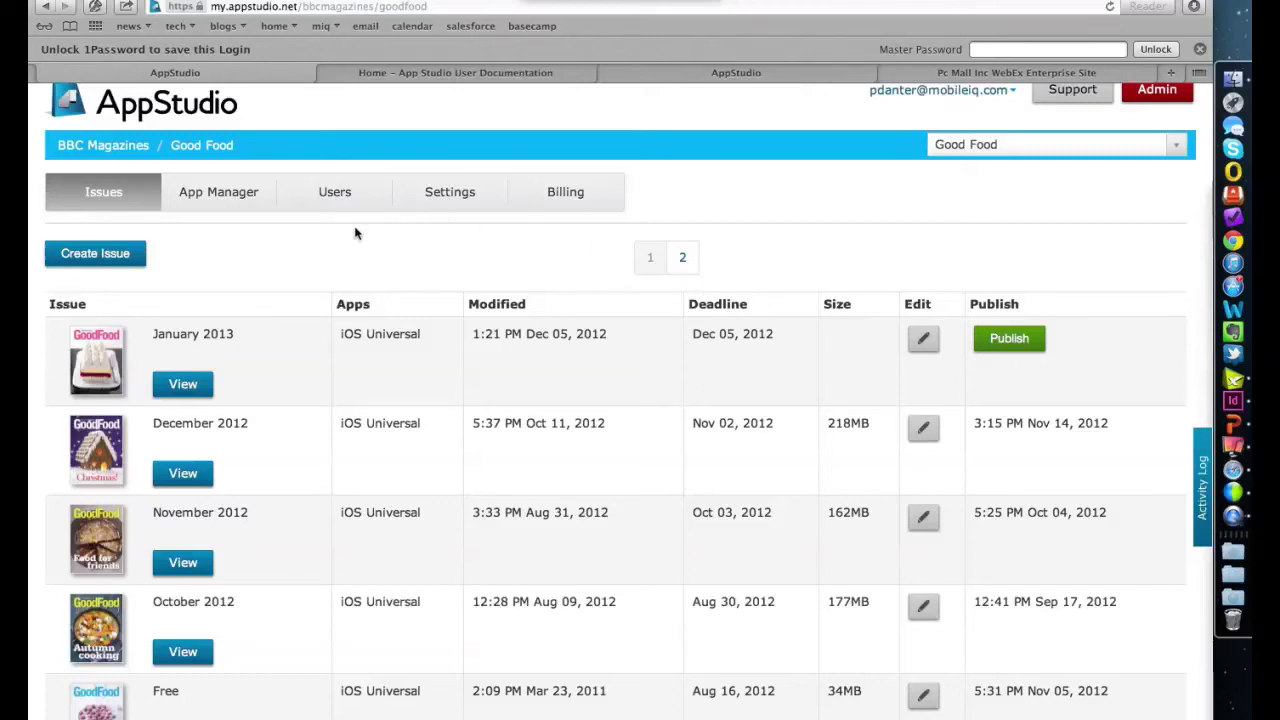
{"action": "scroll", "coordinate": [568, 370], "scroll_direction": "up", "scroll_amount": 1}
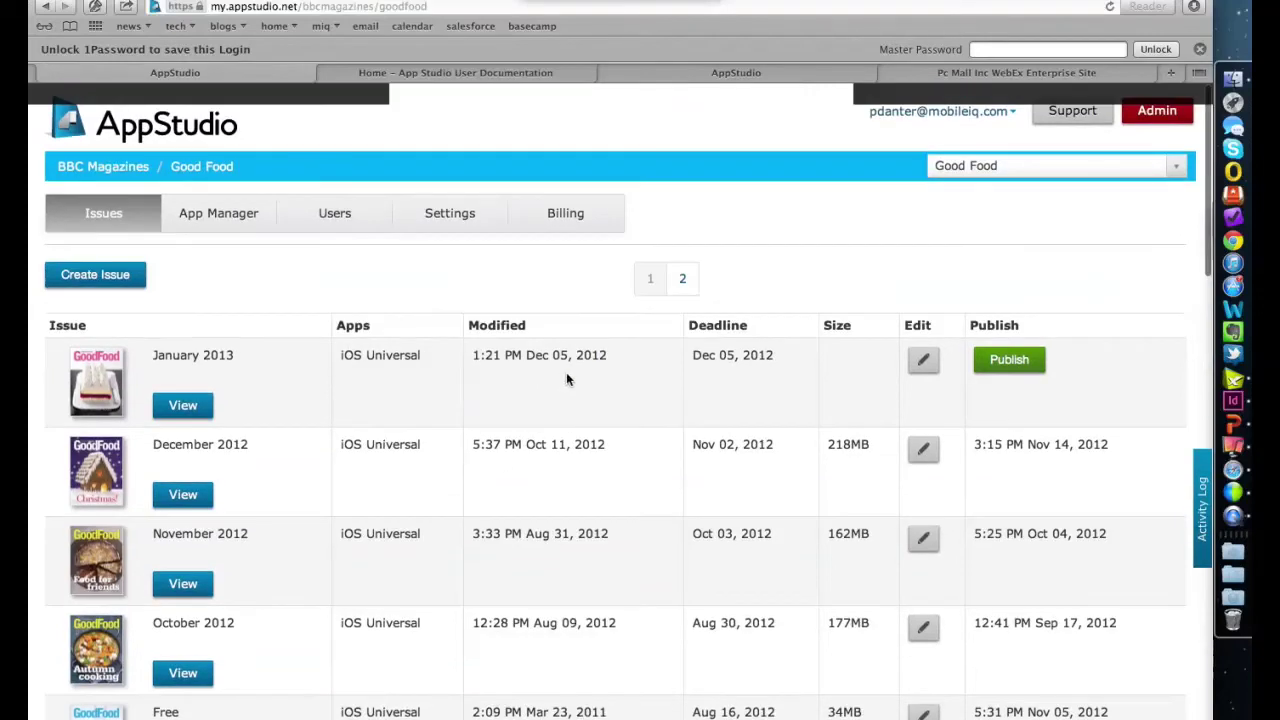
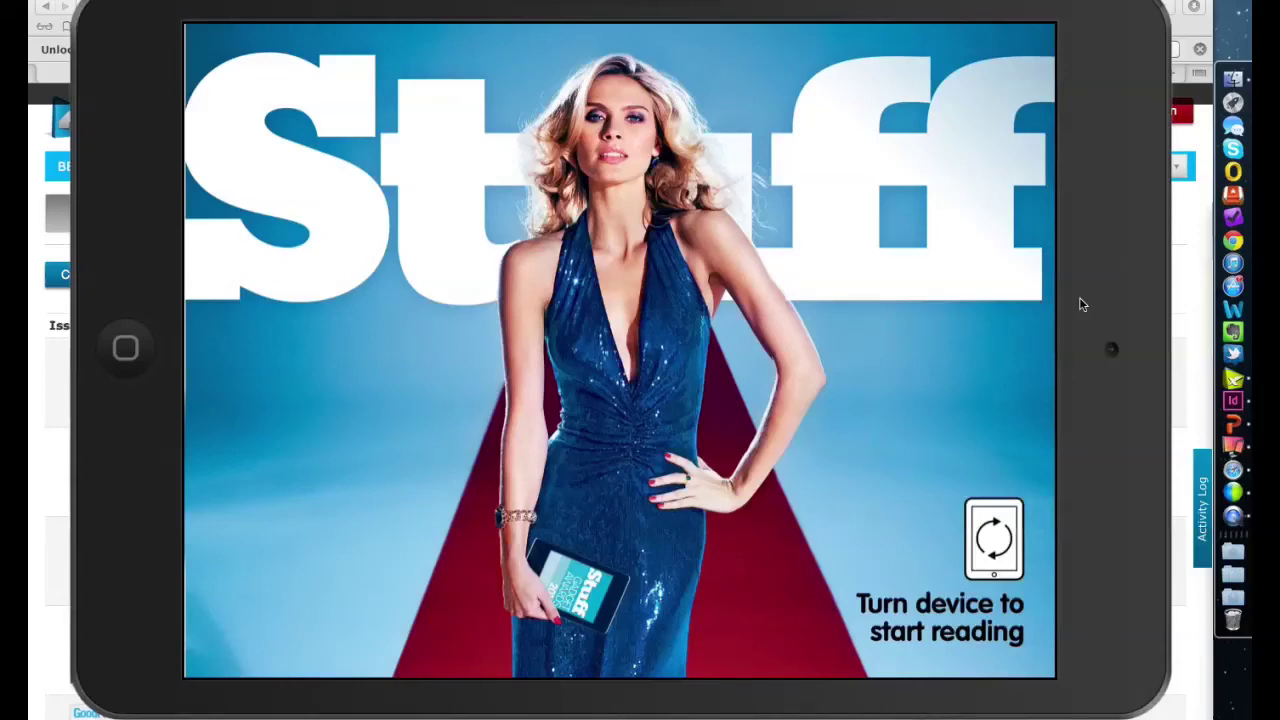
- Rotate the mirrored iPad to portrait to show the full Stuff cover, then bring up Reflector's Scale options
{"action": "key", "text": "super+Left"}
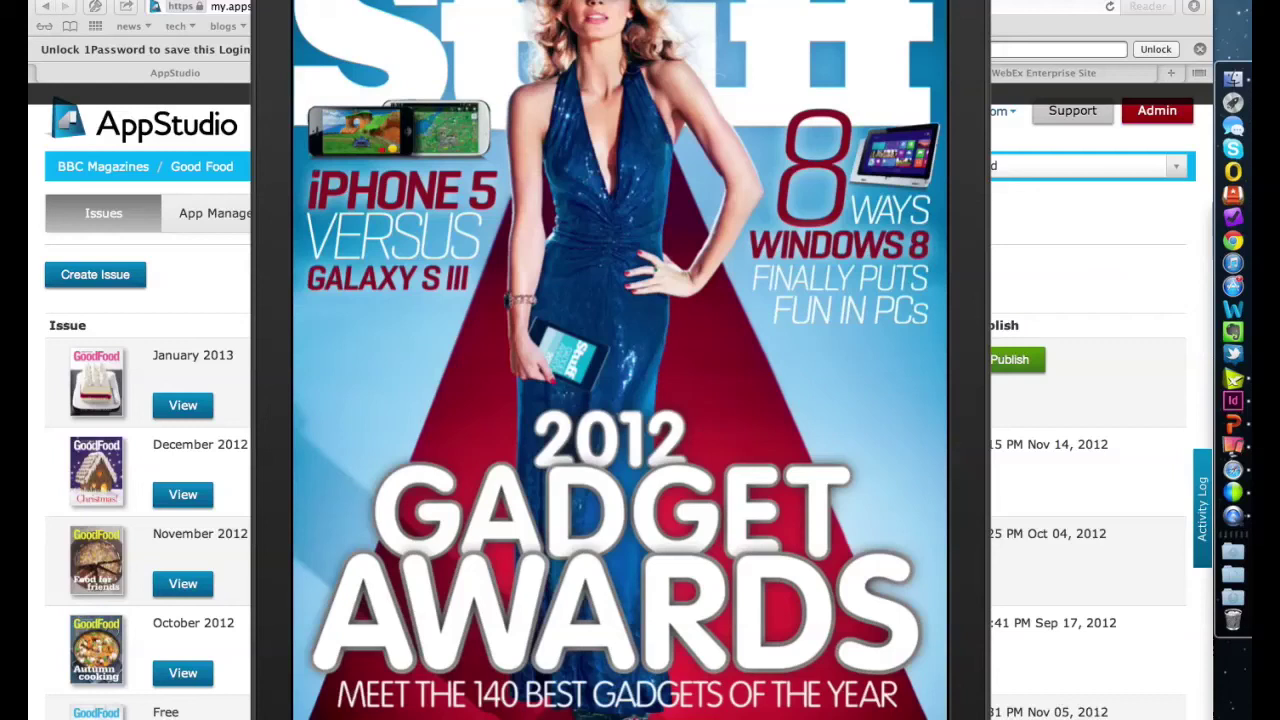
{"action": "left_click", "coordinate": [250, 0]}
{"action": "mouse_move", "coordinate": [190, 0]}
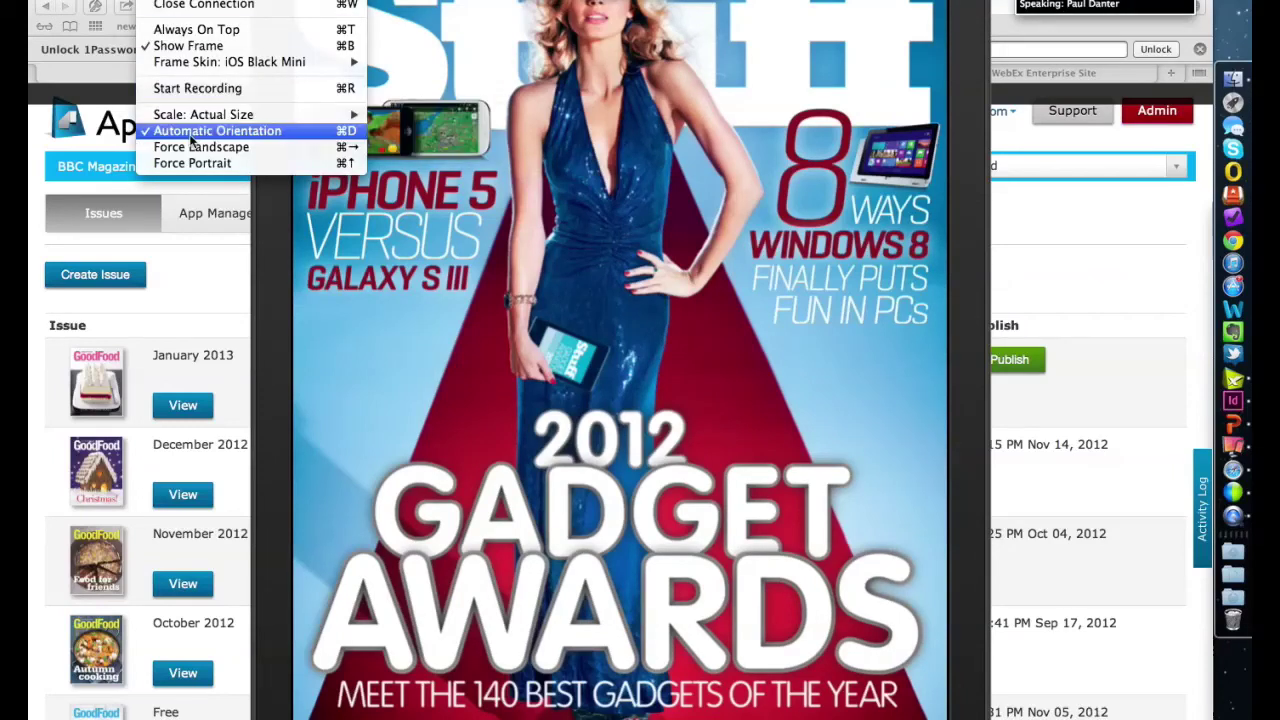
{"action": "mouse_move", "coordinate": [198, 116]}
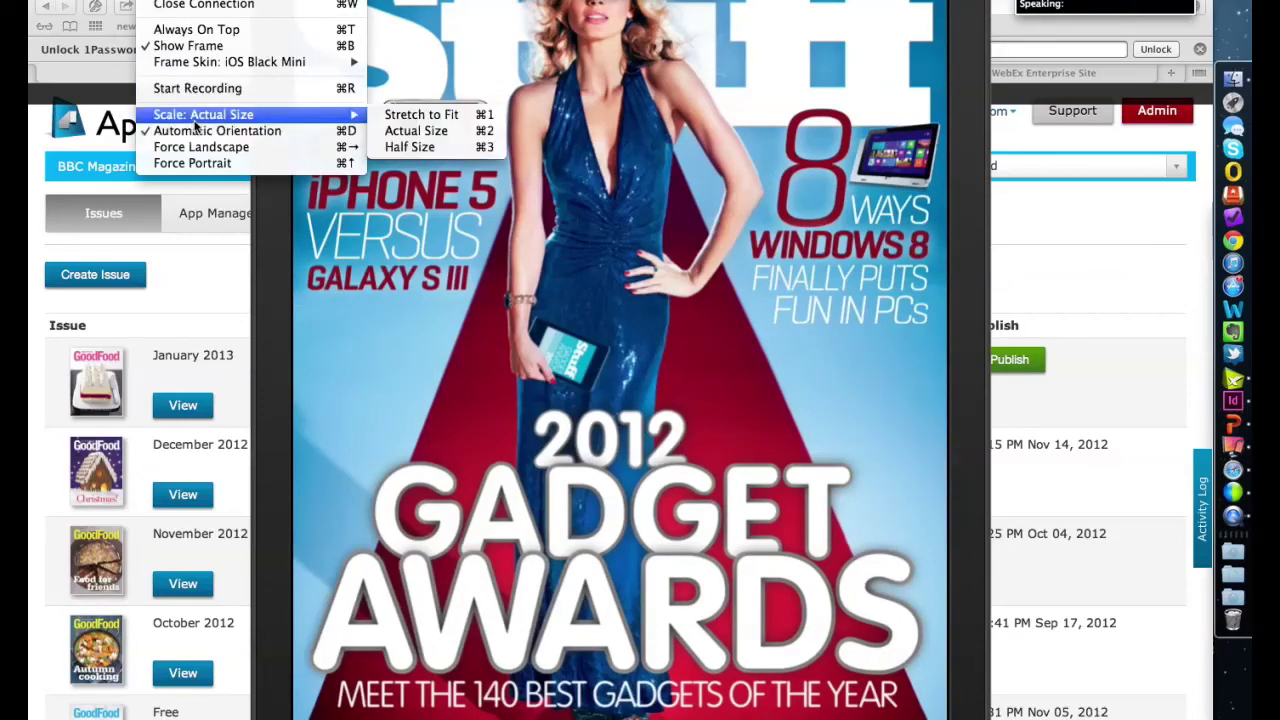
- Set the Reflector mirror scale to Half Size
{"action": "left_click", "coordinate": [410, 147]}
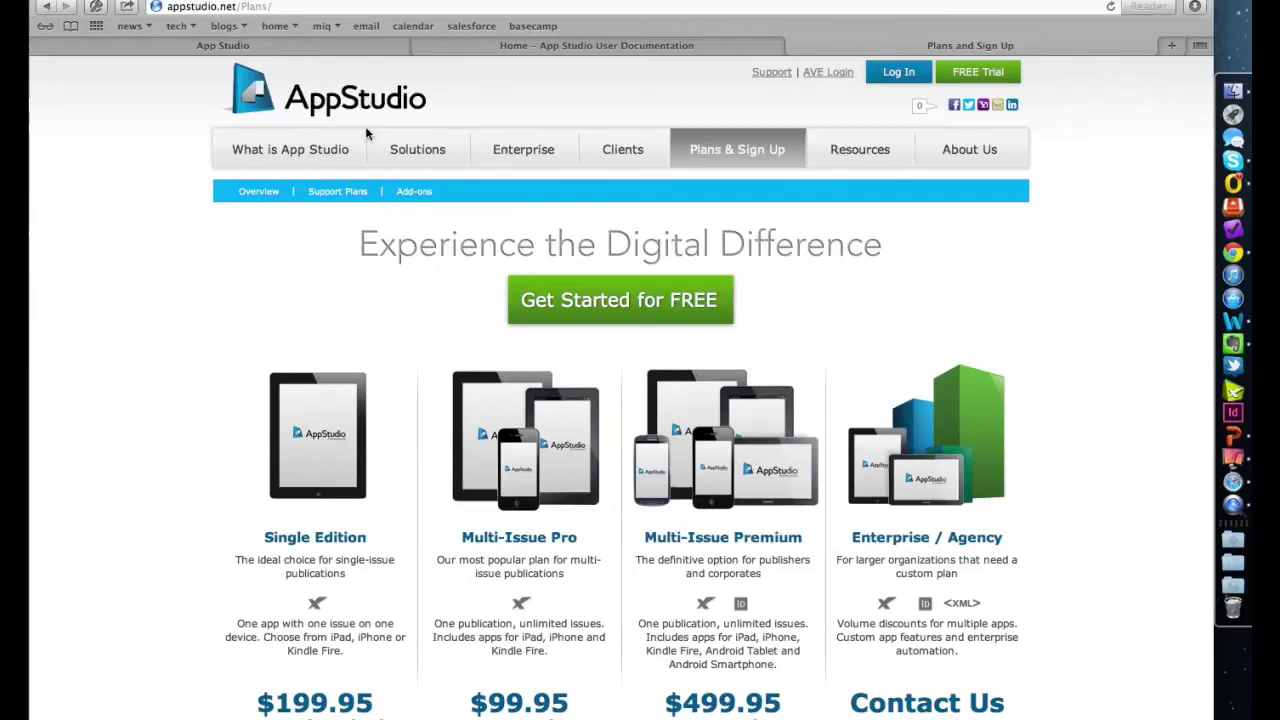
- Go through 'What is App Studio' to the Clients page and browse the client app cards
{"action": "left_click", "coordinate": [295, 151]}
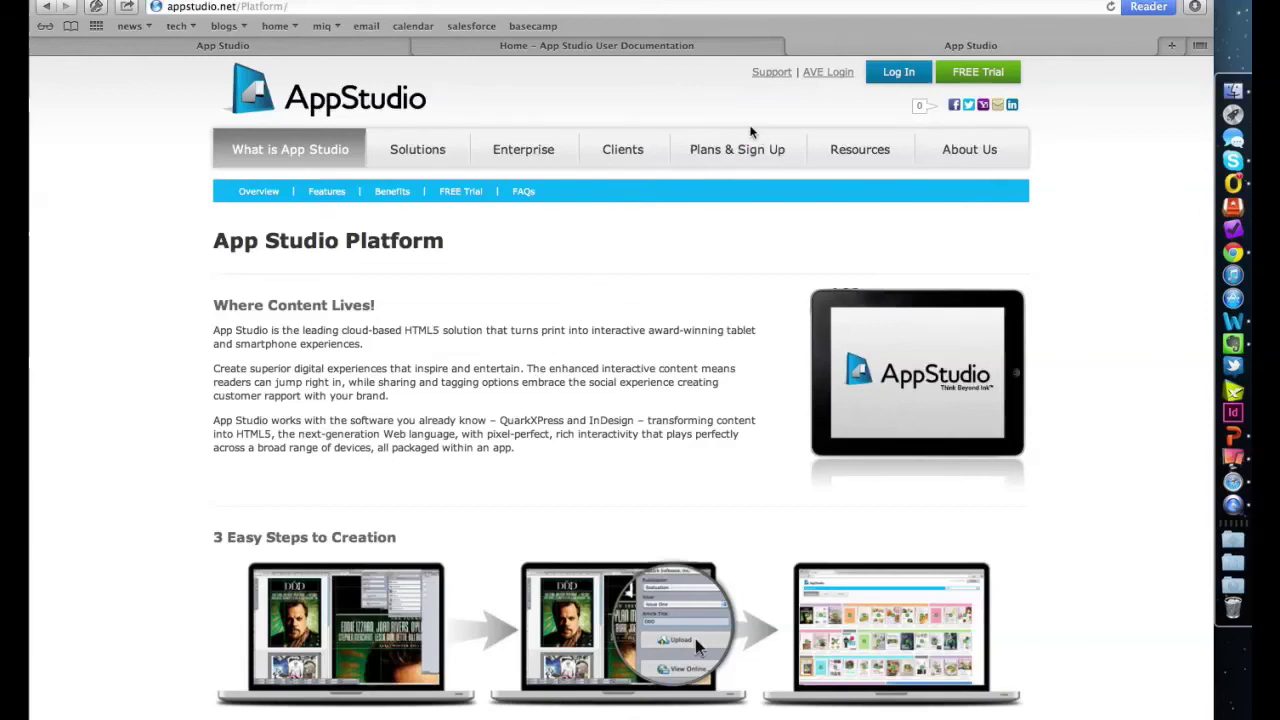
{"action": "left_click", "coordinate": [612, 160]}
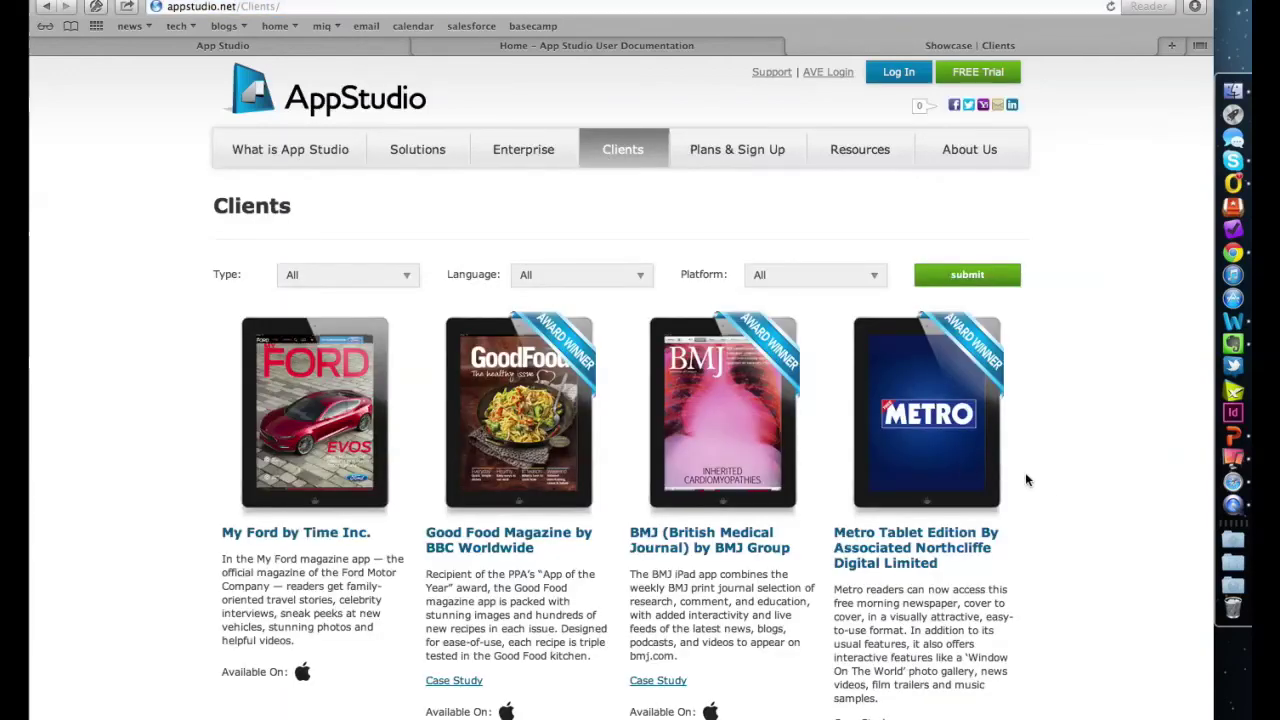
{"action": "scroll", "coordinate": [1052, 488], "scroll_direction": "down", "scroll_amount": 3}
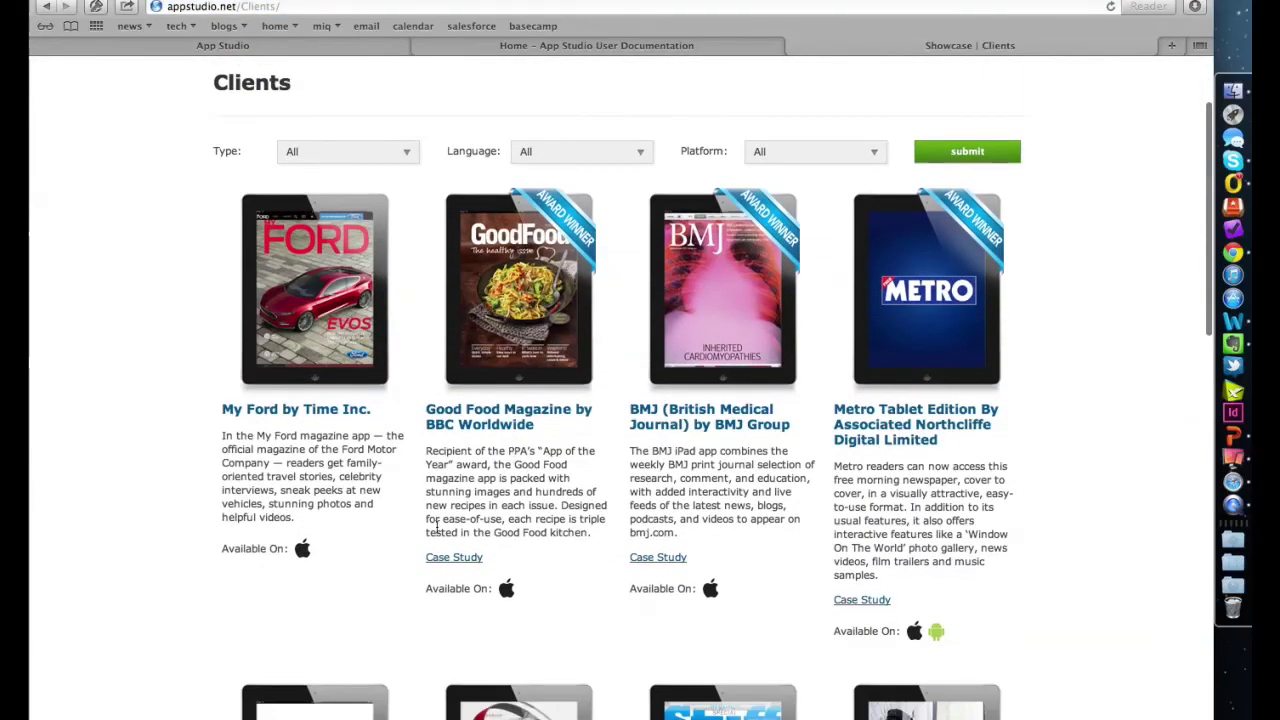
{"action": "scroll", "coordinate": [1058, 515], "scroll_direction": "down", "scroll_amount": 10}
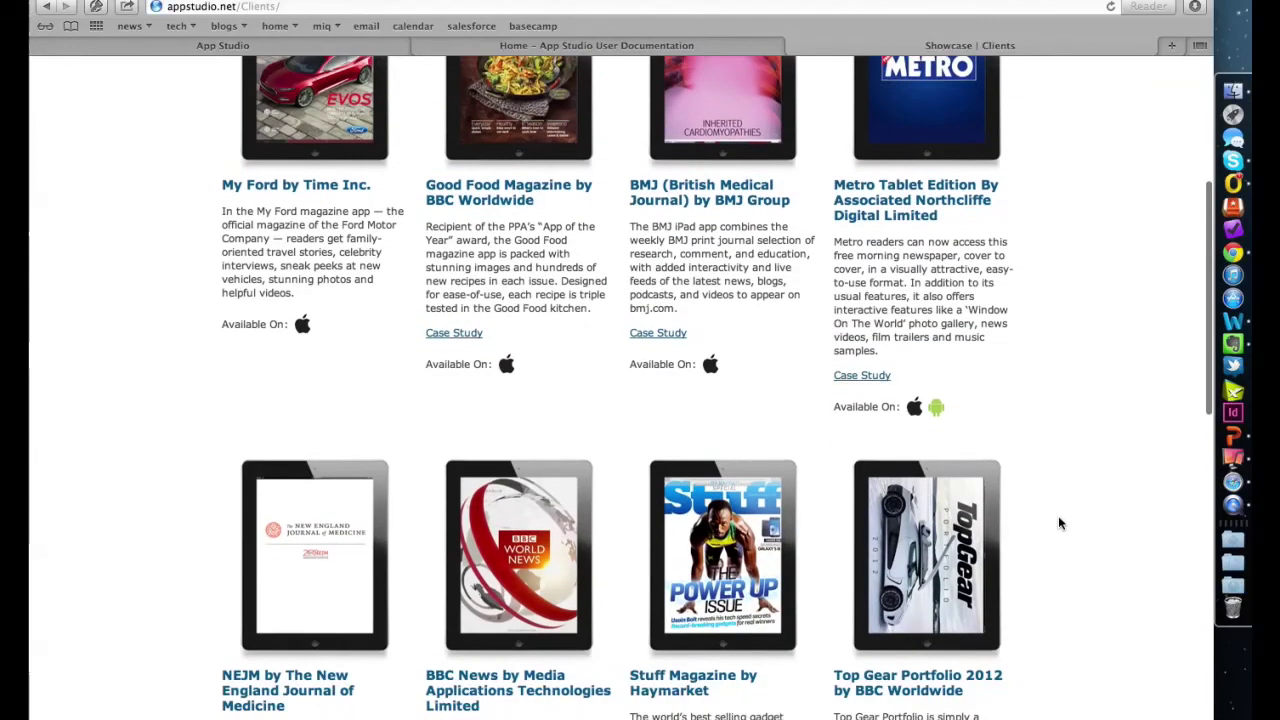
{"action": "scroll", "coordinate": [1058, 515], "scroll_direction": "up", "scroll_amount": 12}
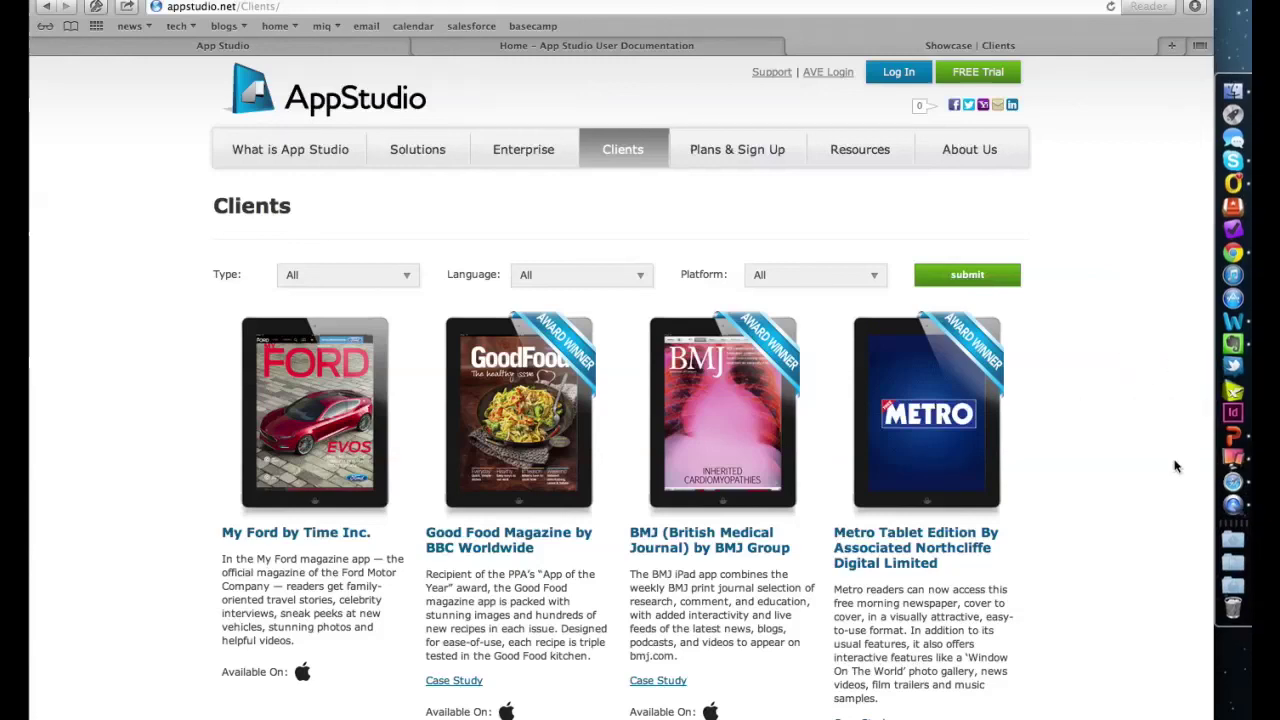
- Present the PowerPoint deck from slide 11 'Pricing' and advance to 'Get Started for Free'
{"action": "left_click", "coordinate": [1231, 437]}
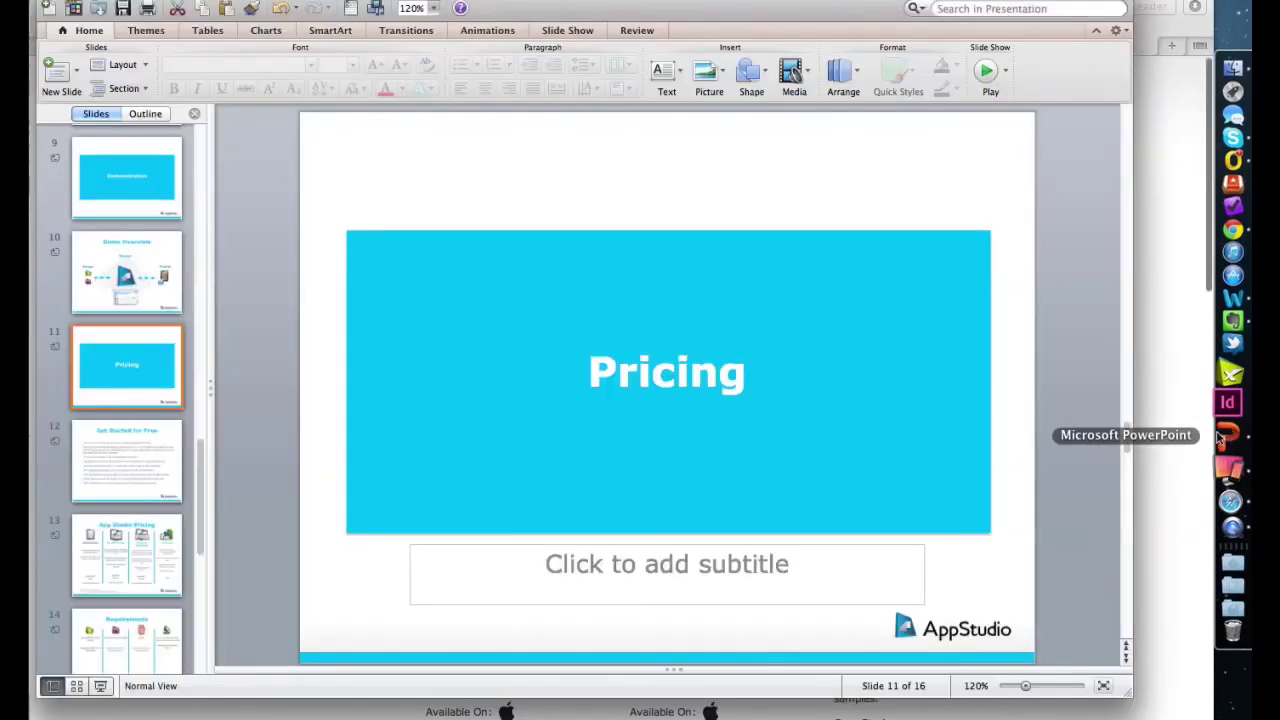
{"action": "left_click", "coordinate": [100, 688]}
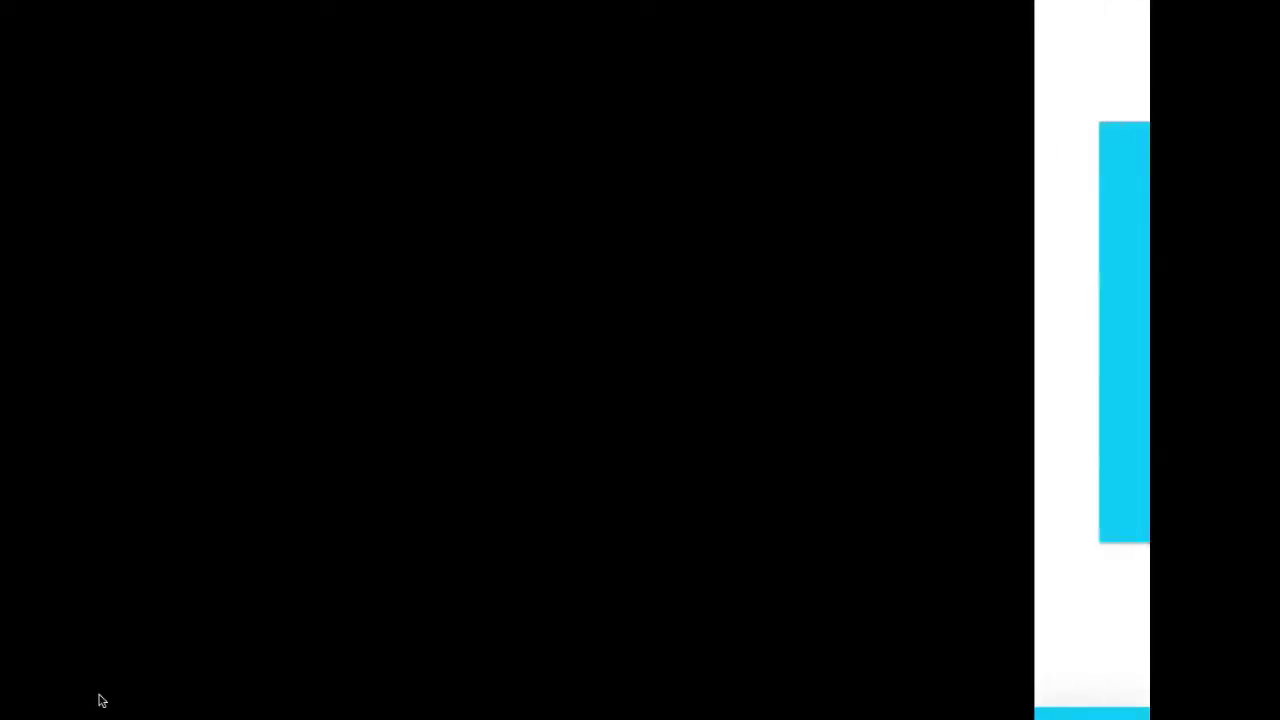
{"action": "key", "text": "Right"}
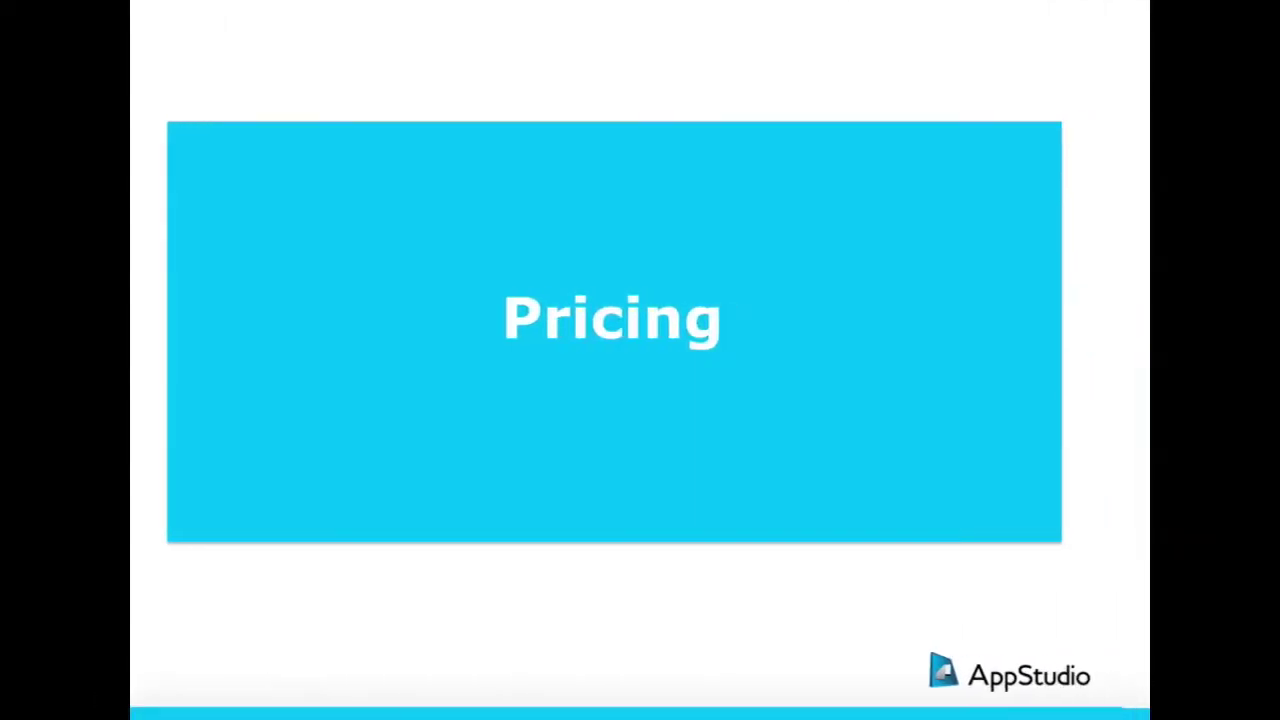